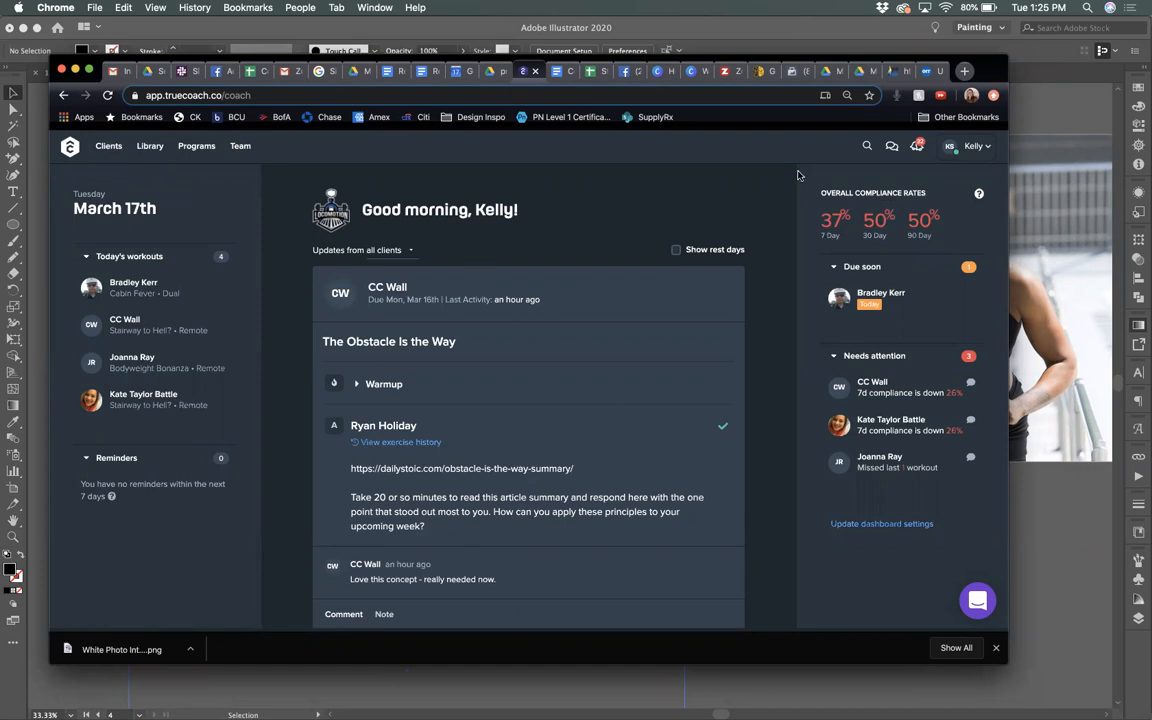
Step: Begin adding a new client from the client list and set the client type to Dual
left_click(108, 147)
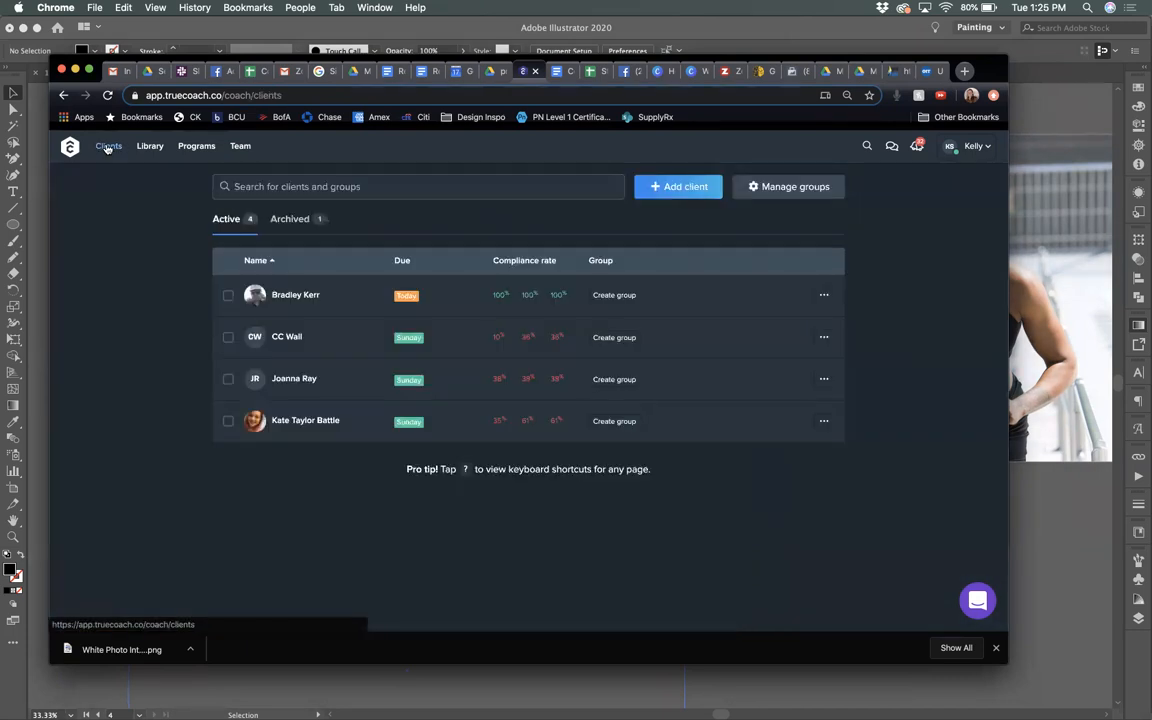
left_click(685, 189)
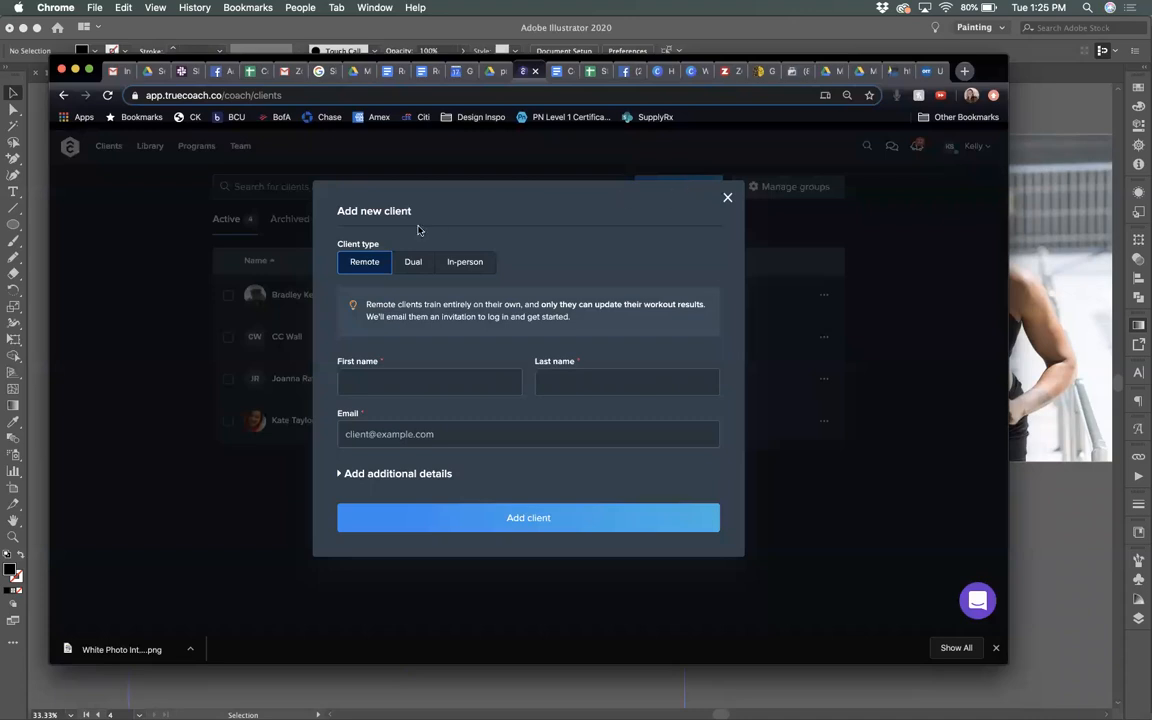
left_click(412, 262)
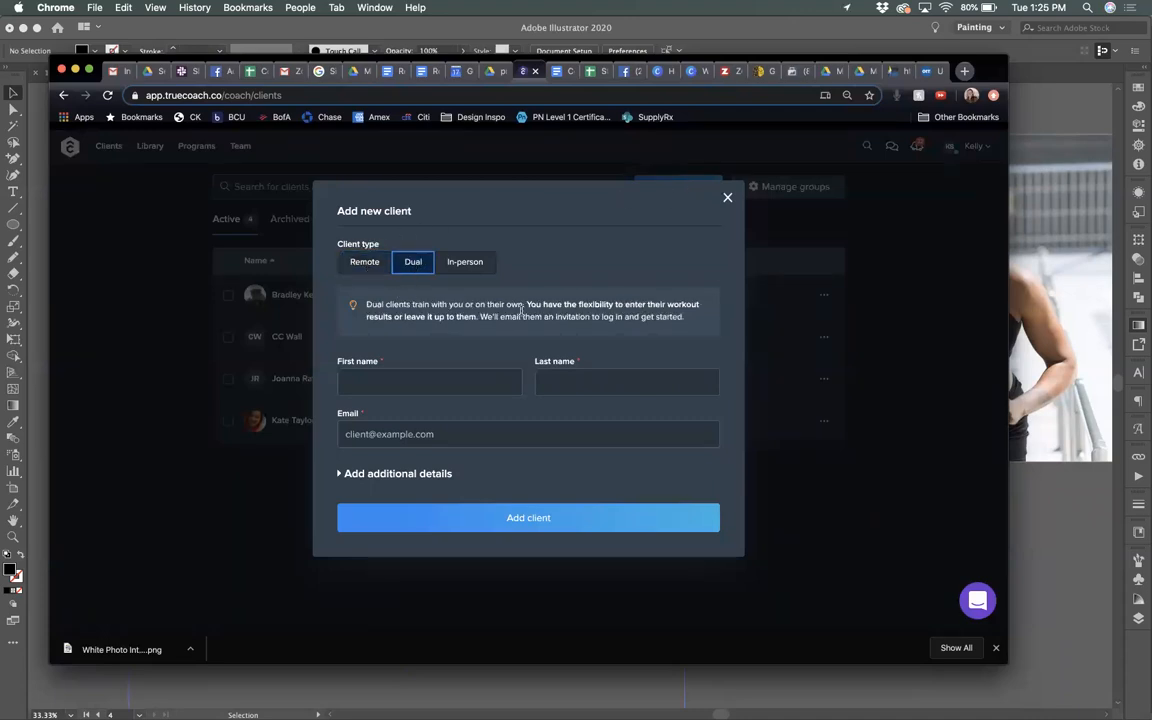
left_click_drag(528, 302, 505, 304)
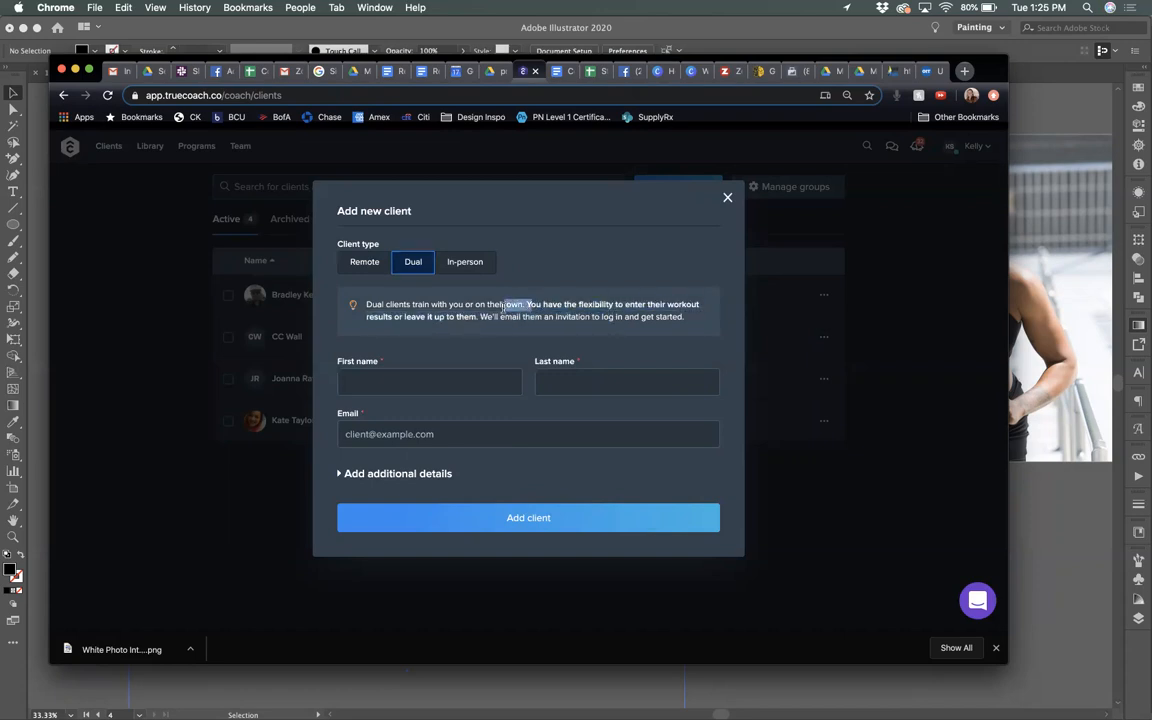
left_click(365, 264)
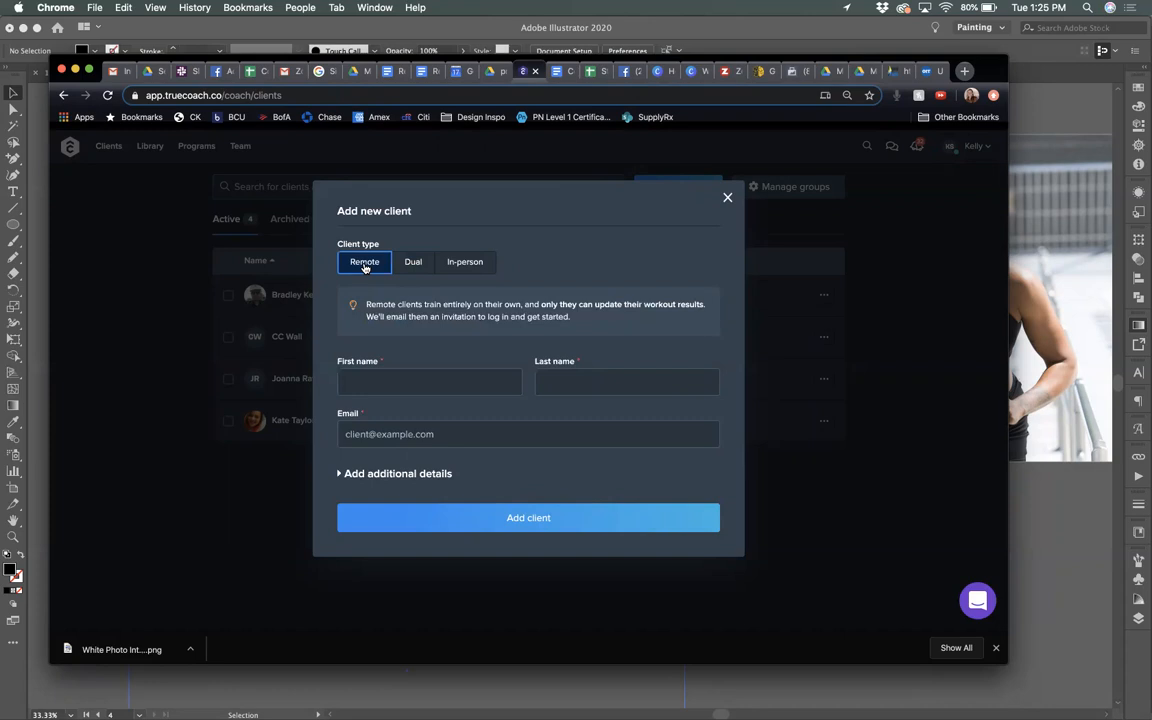
left_click(413, 263)
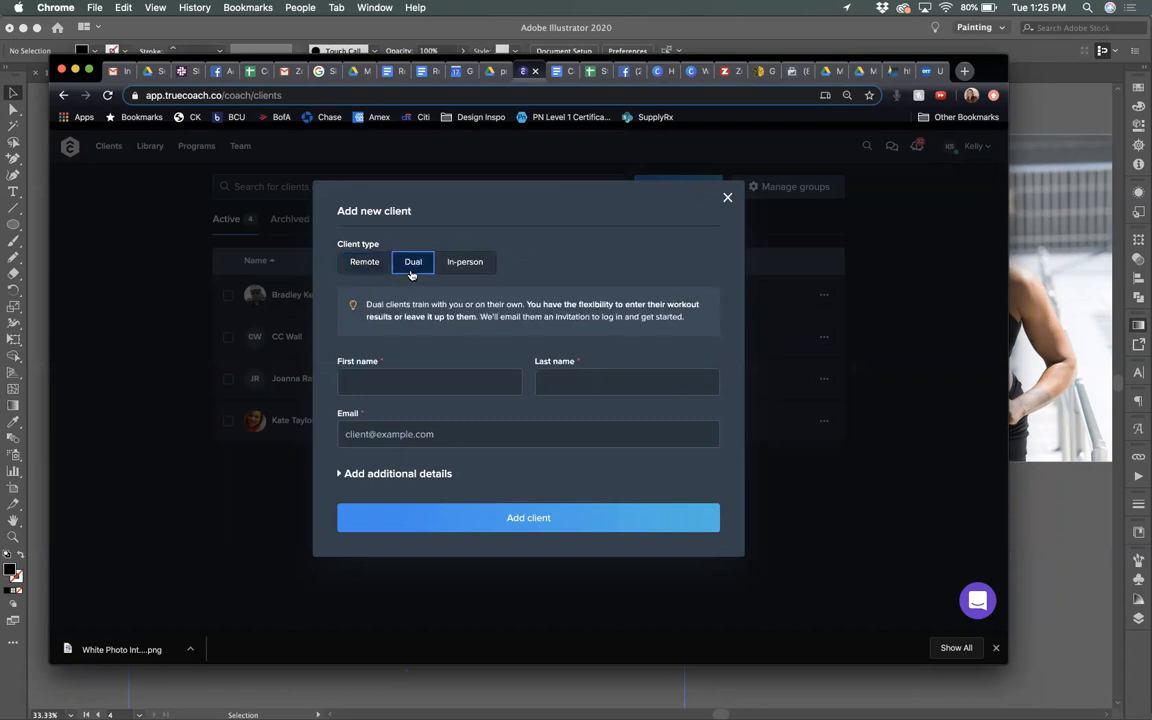
Step: Enter the client's first name, last name and email, and try to add the client
left_click(391, 380)
key("Tab")
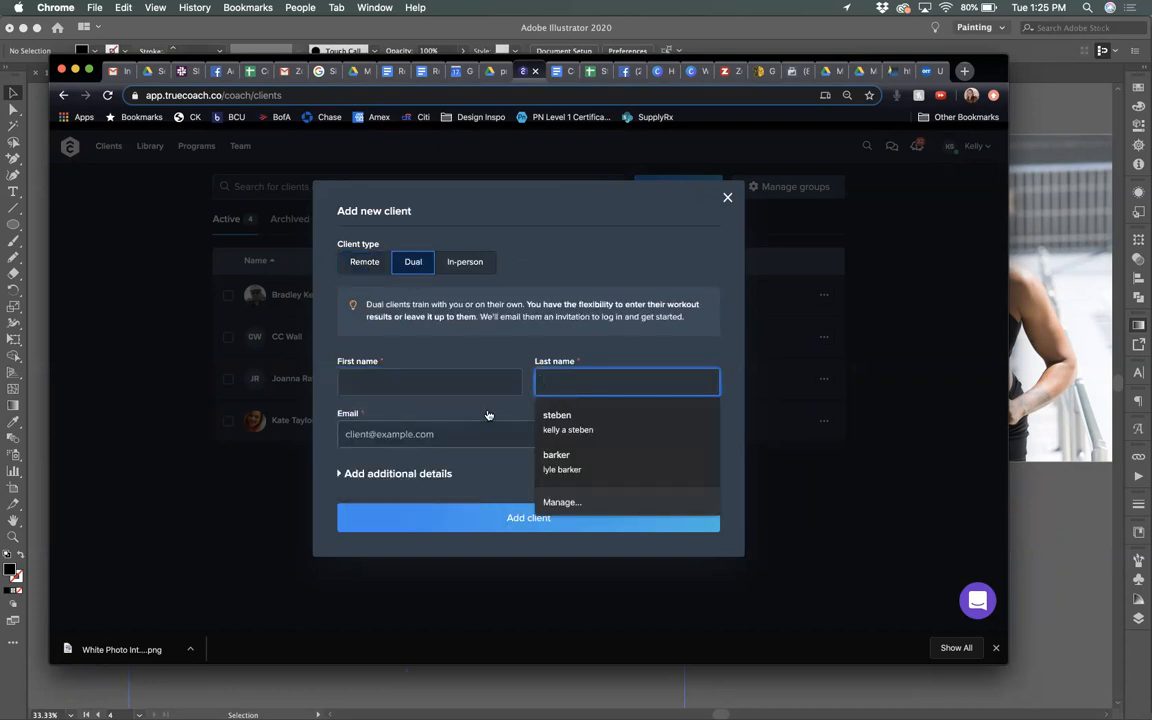
key("Tab")
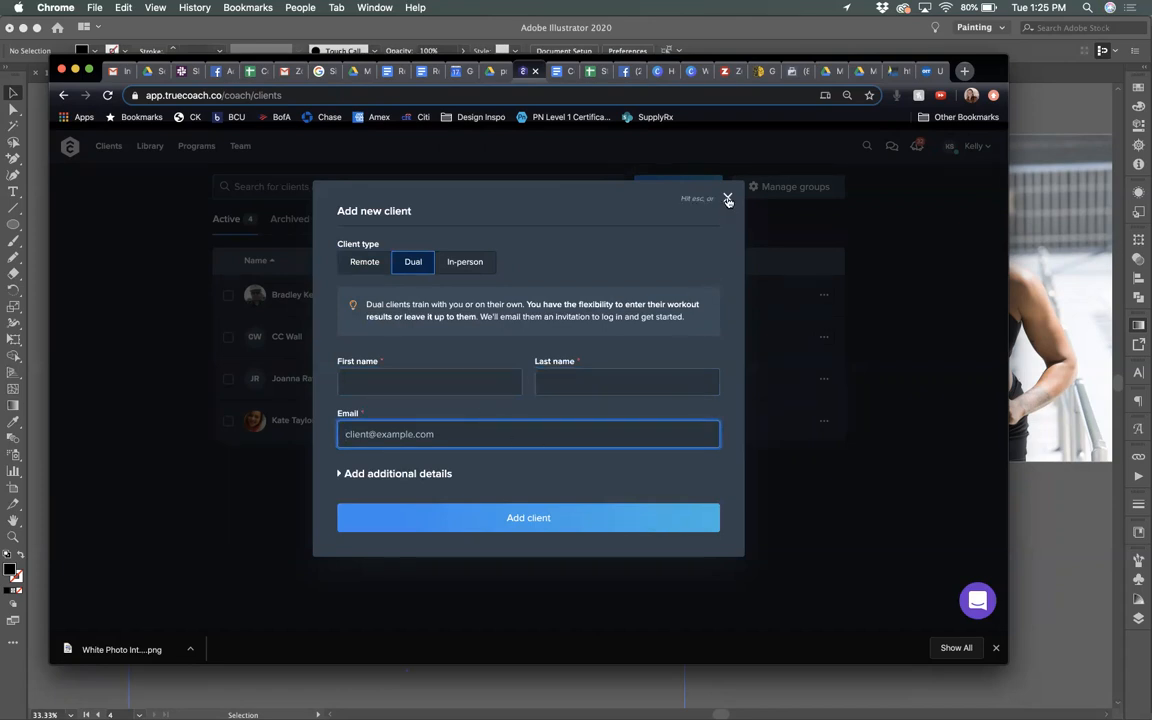
left_click(355, 380)
type("k")
key("Tab")
type("s")
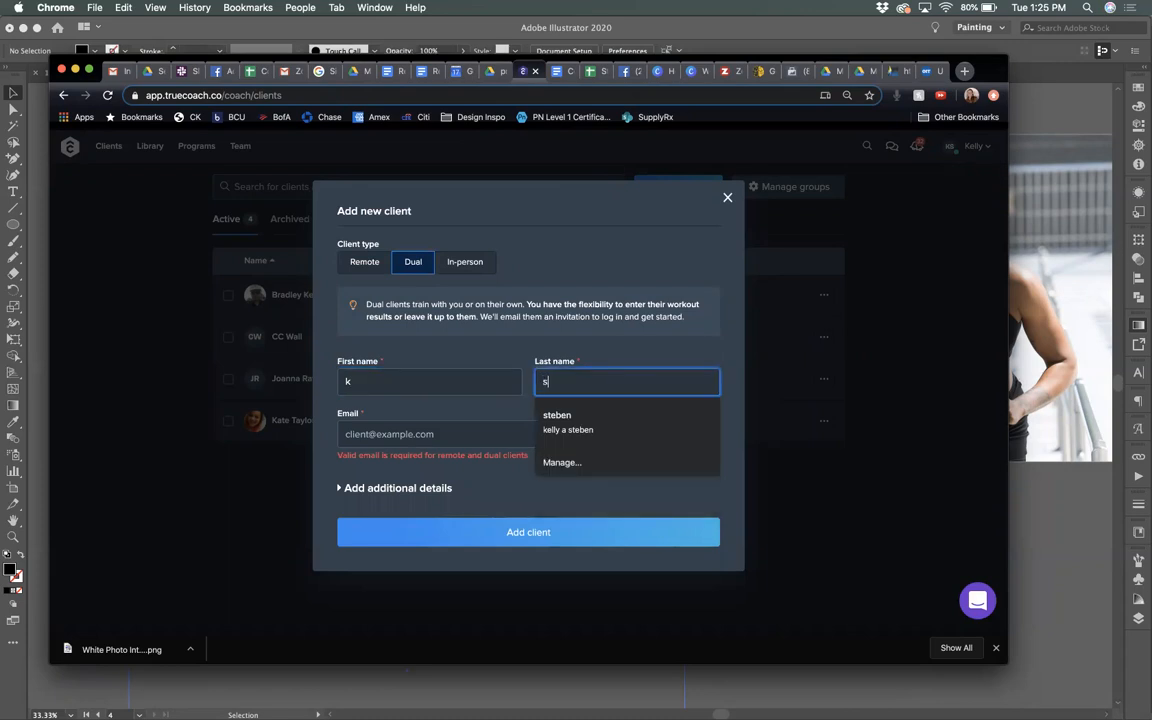
left_click(412, 432)
left_click(394, 470)
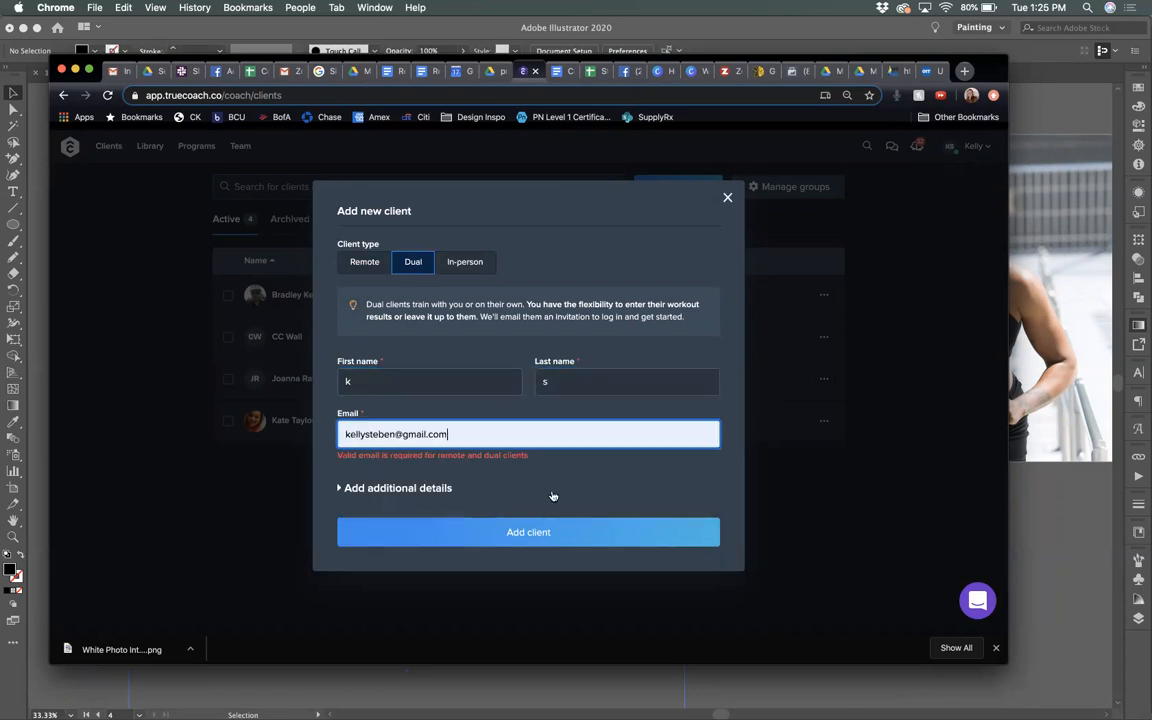
left_click(597, 532)
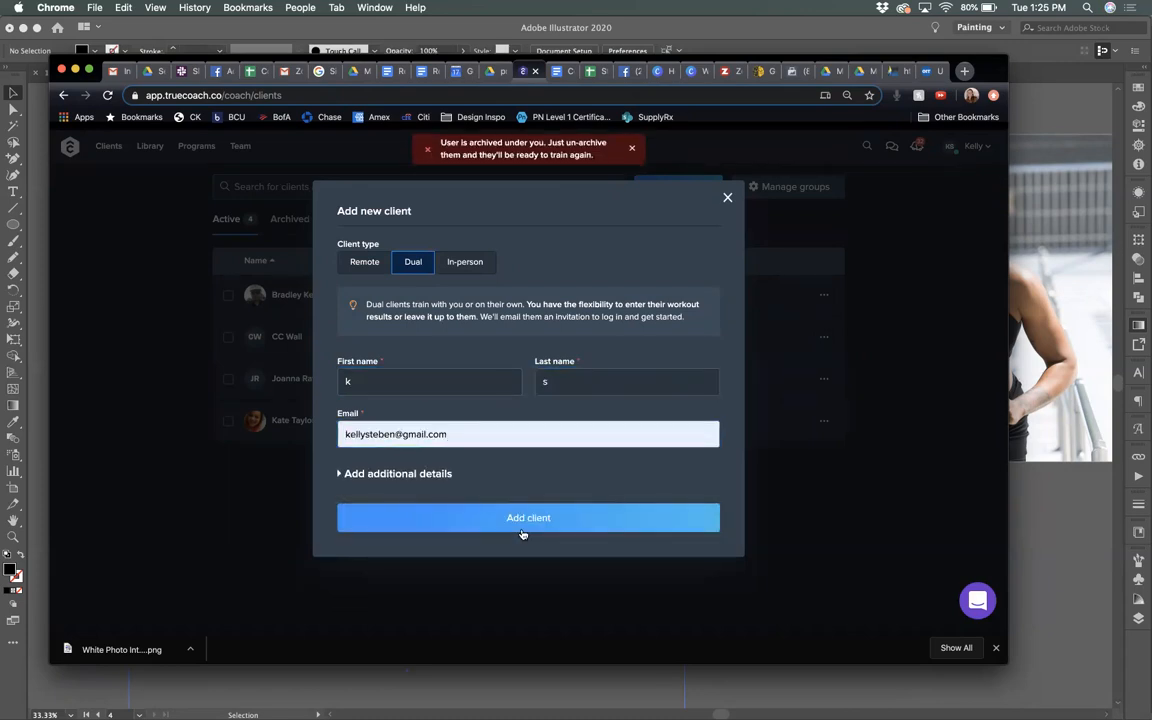
Step: Replace the new client's email with a different address, add the client and start coaching them
left_click(393, 434)
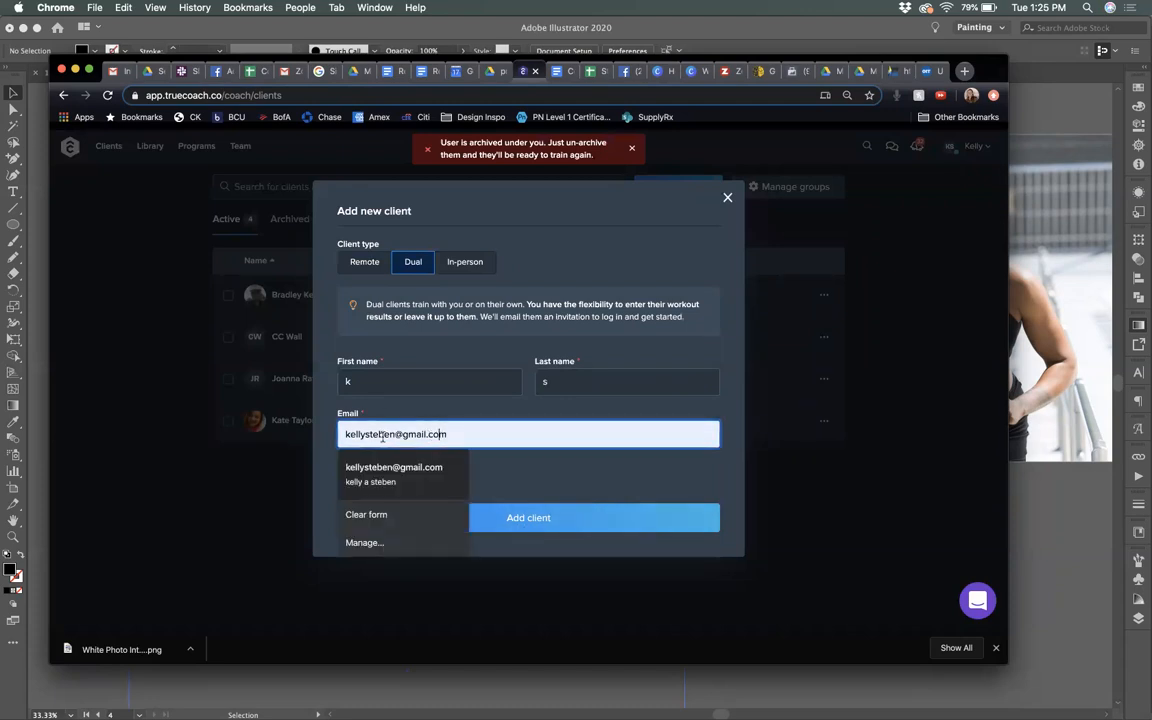
mouse_move(393, 434)
left_mouse_down()
mouse_move(367, 434)
mouse_move(392, 434)
left_mouse_up()
key("BackSpace")
type("locomotionfit")
left_click(498, 514)
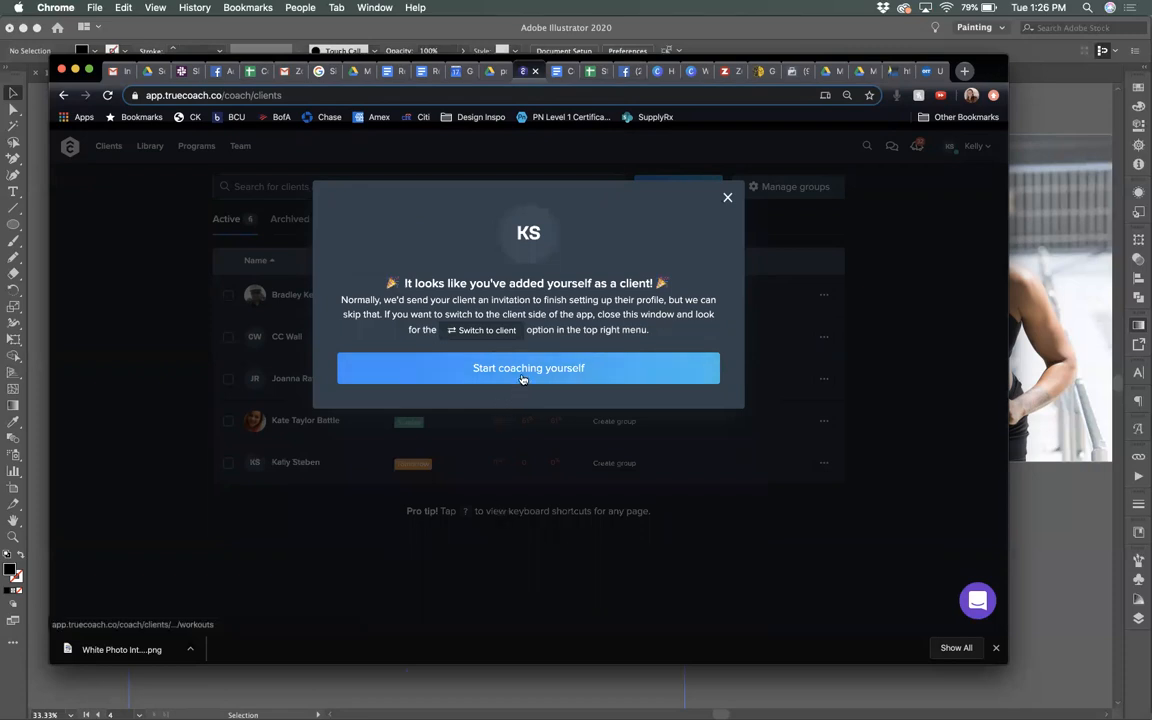
left_click(524, 378)
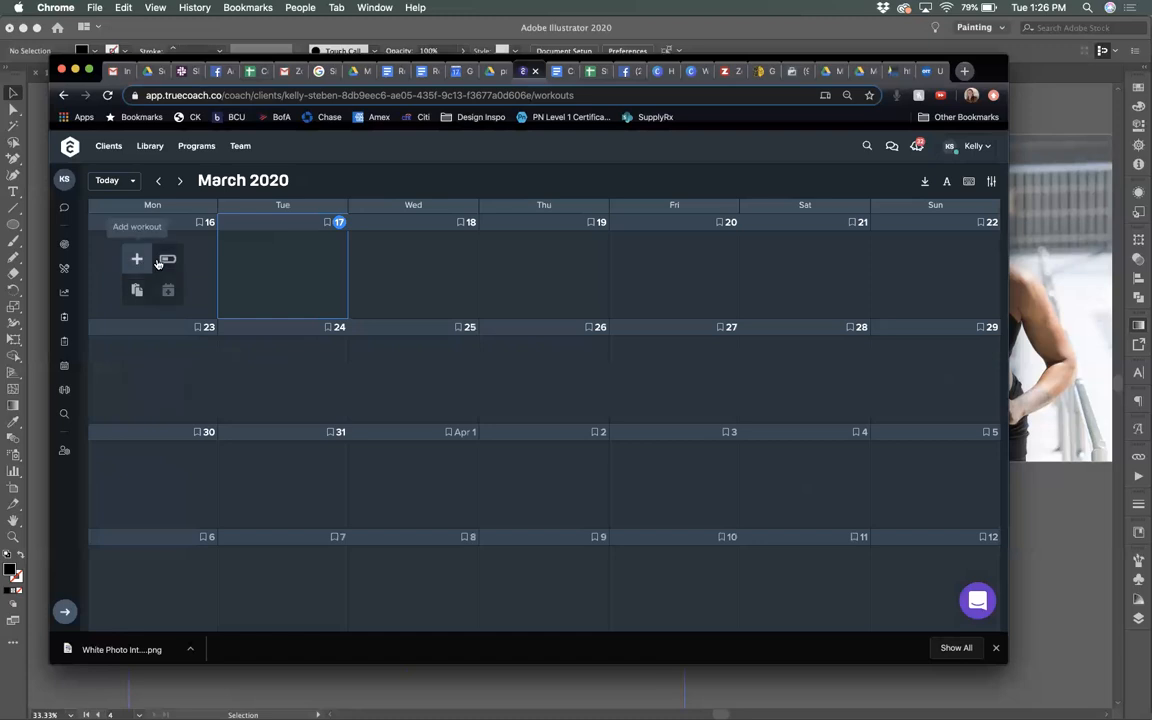
Step: Examine the workouts in the 28-day, one-month demo program, focusing on the week 4 schedule
left_click(187, 150)
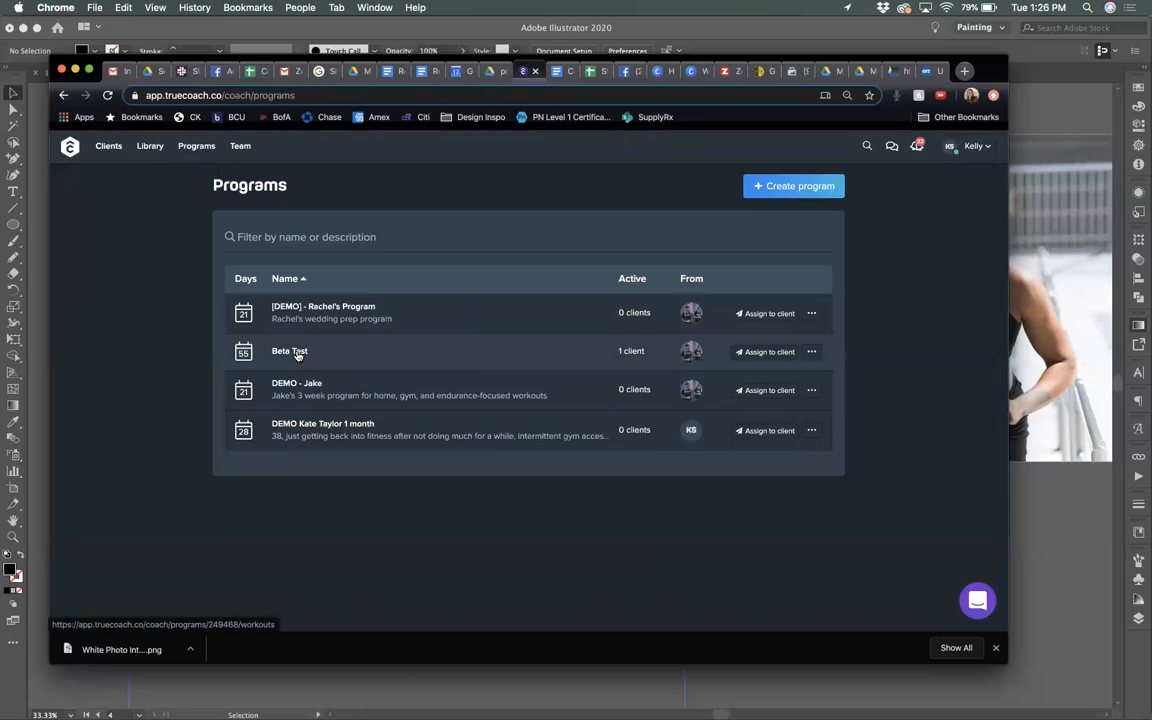
left_click(309, 430)
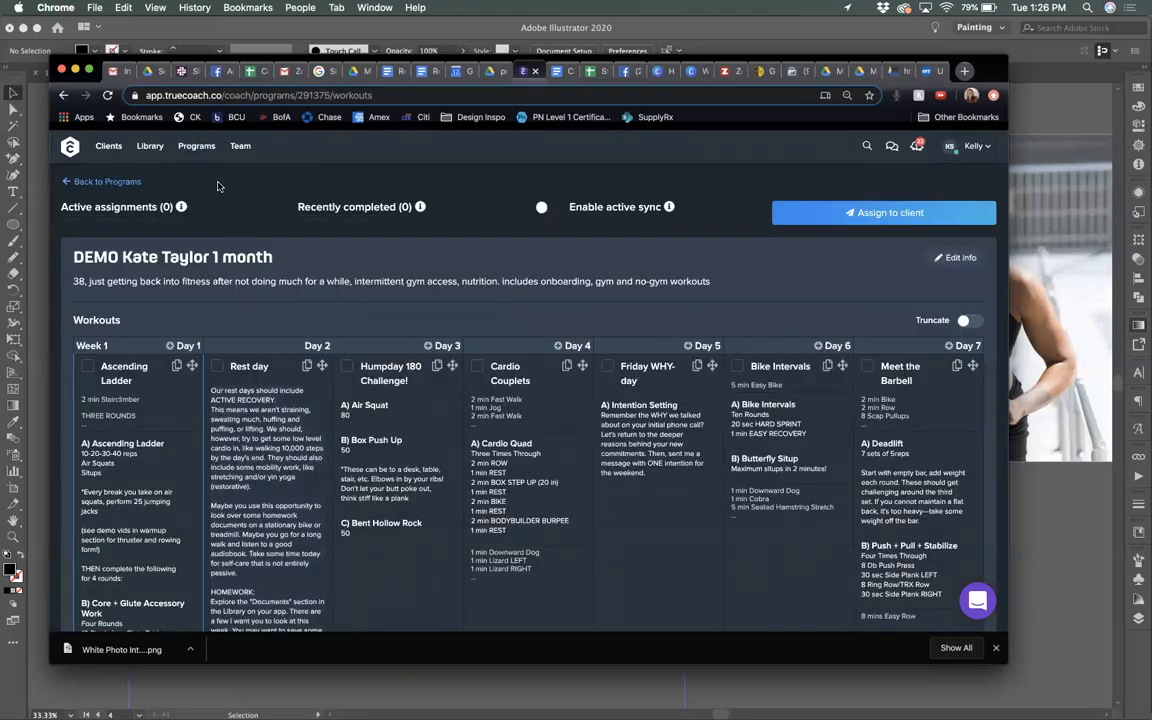
left_click(192, 145)
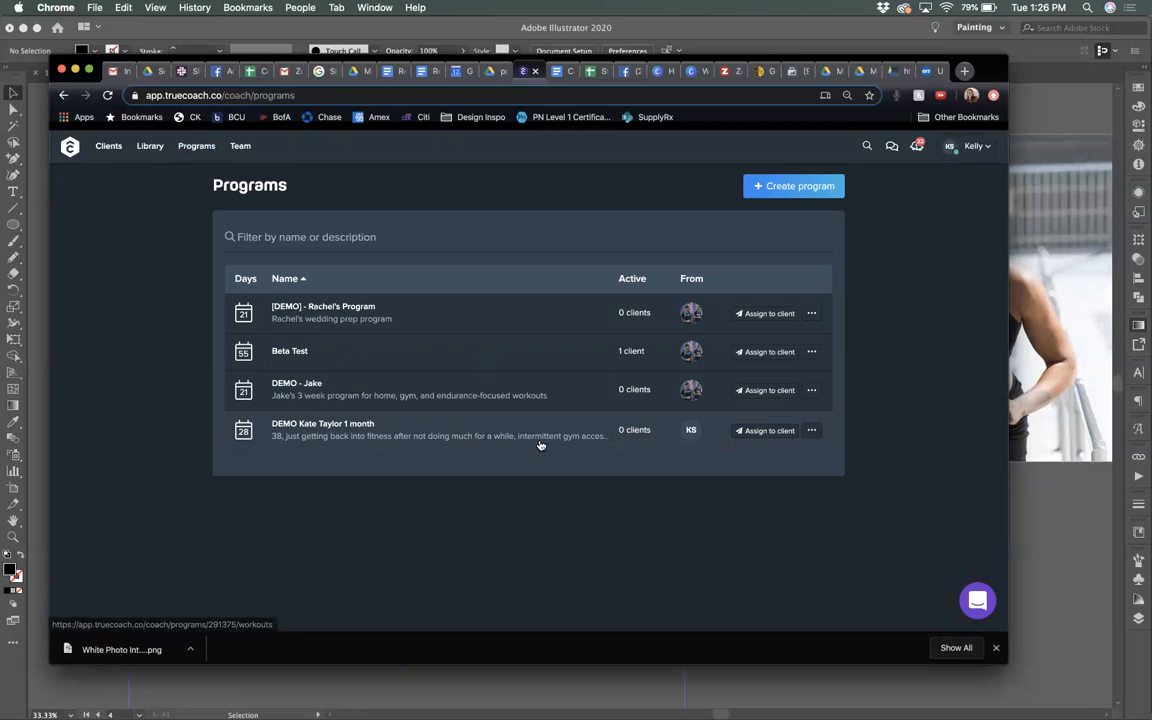
left_click(304, 431)
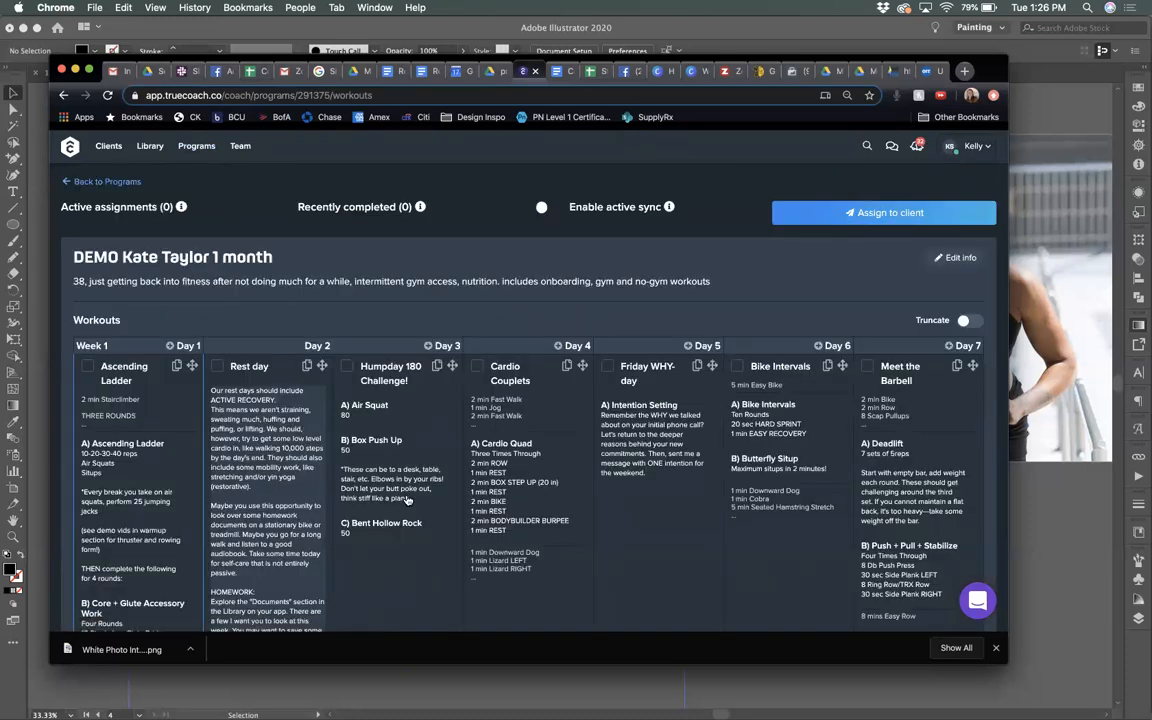
scroll(407, 500, "down", 5)
scroll(407, 500, "down", 15)
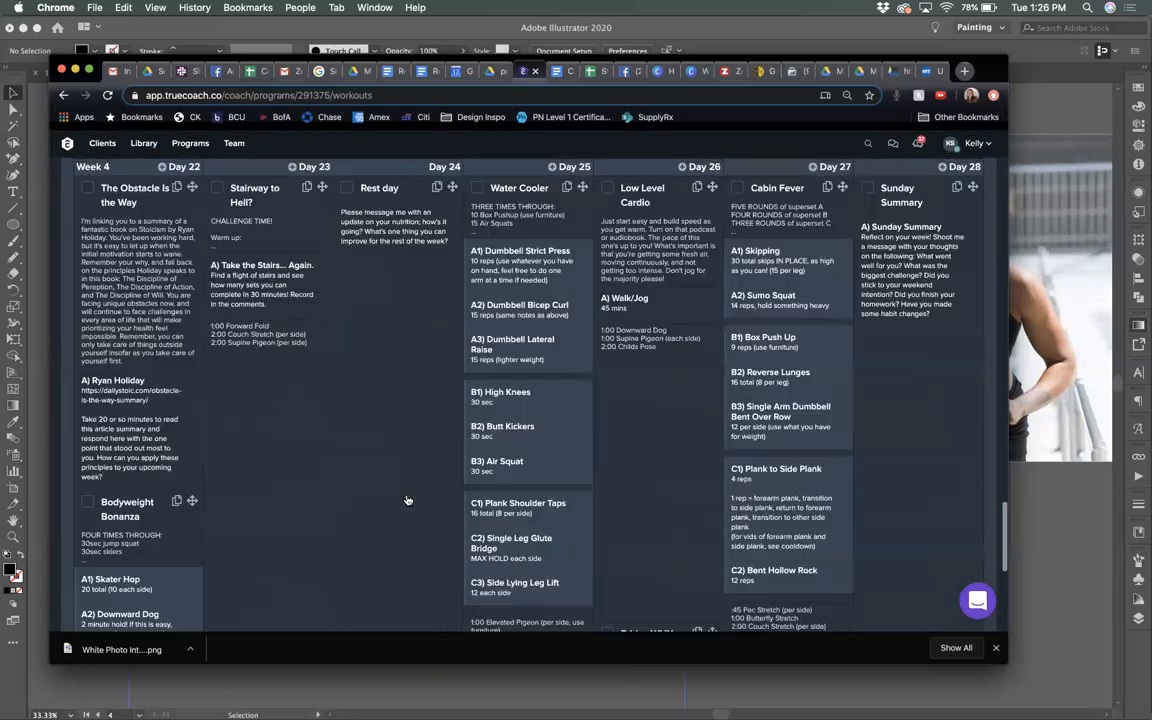
scroll(407, 500, "up", 10)
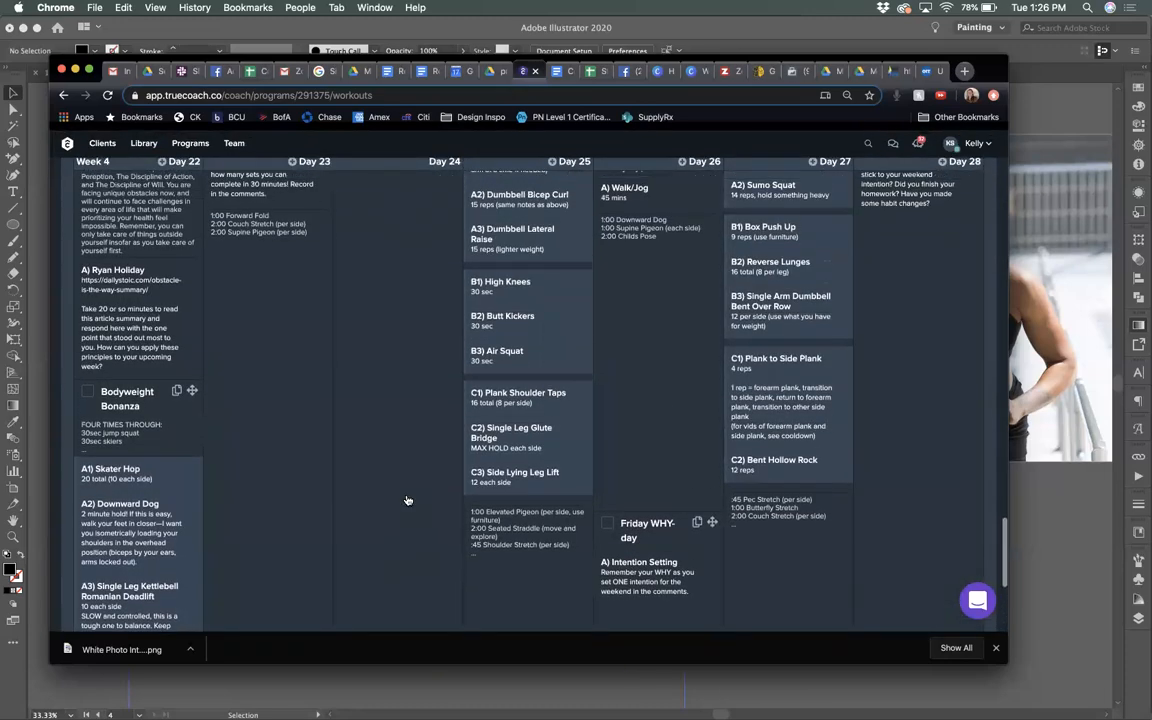
scroll(407, 500, "up", 2)
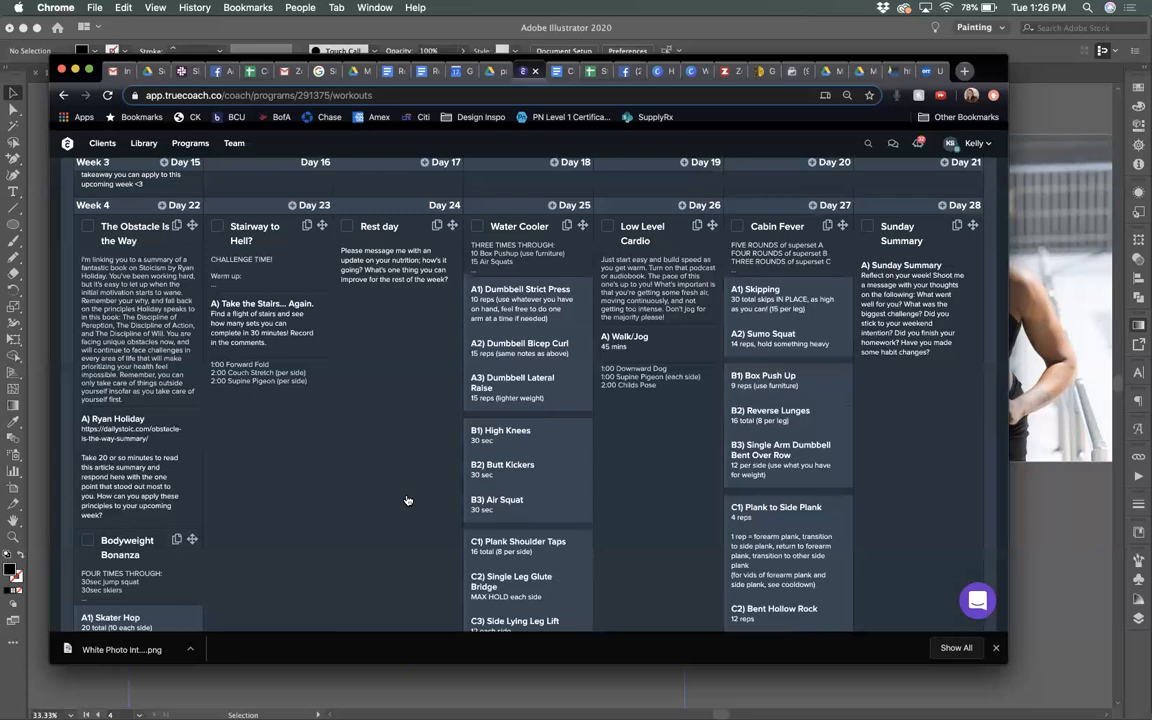
scroll(407, 500, "down", 1)
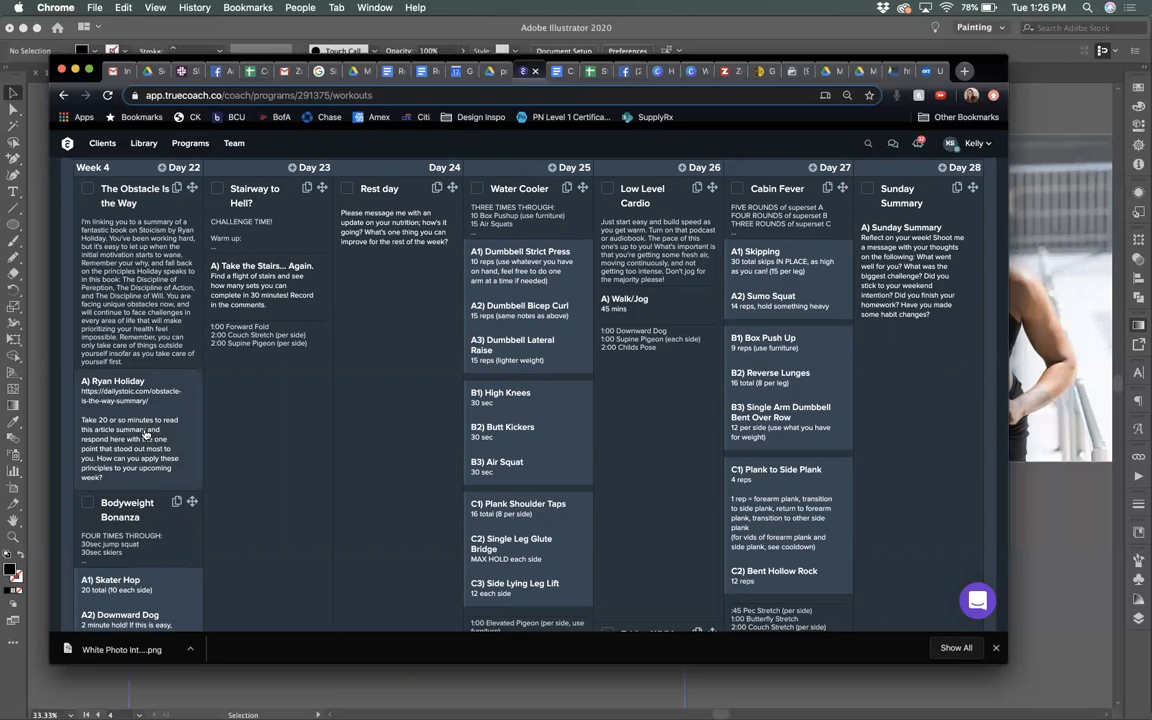
scroll(146, 433, "down", 5)
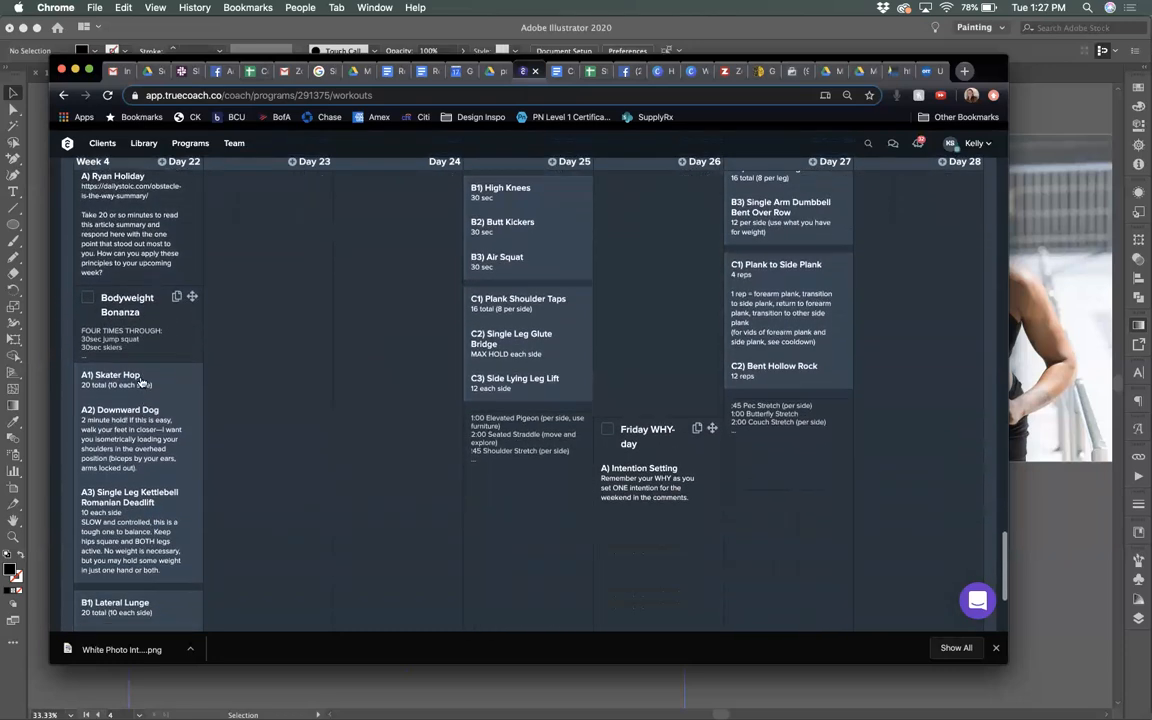
scroll(125, 440, "down", 2)
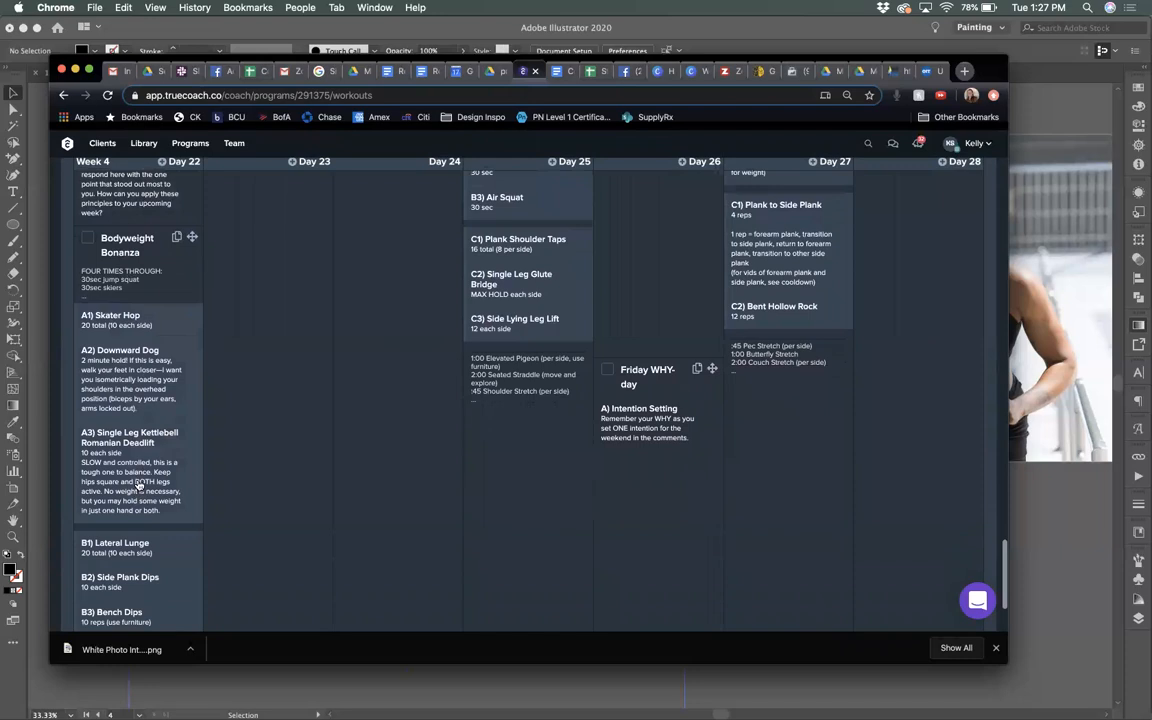
scroll(140, 485, "down", 2)
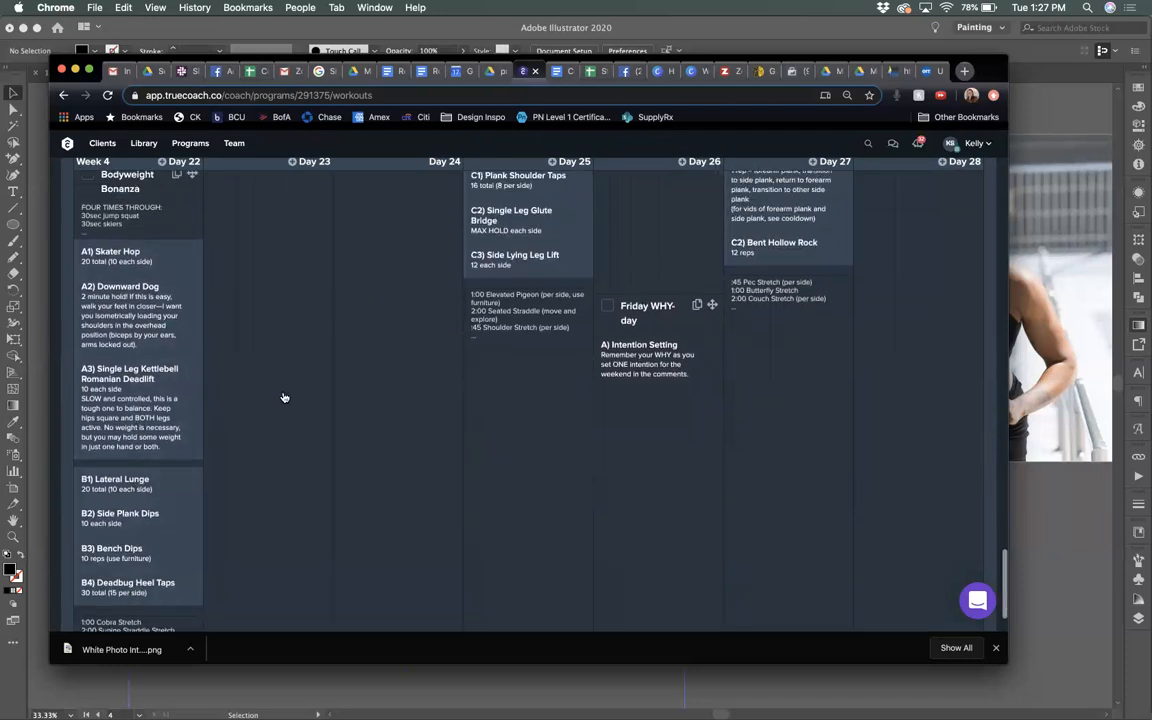
scroll(284, 397, "up", 10)
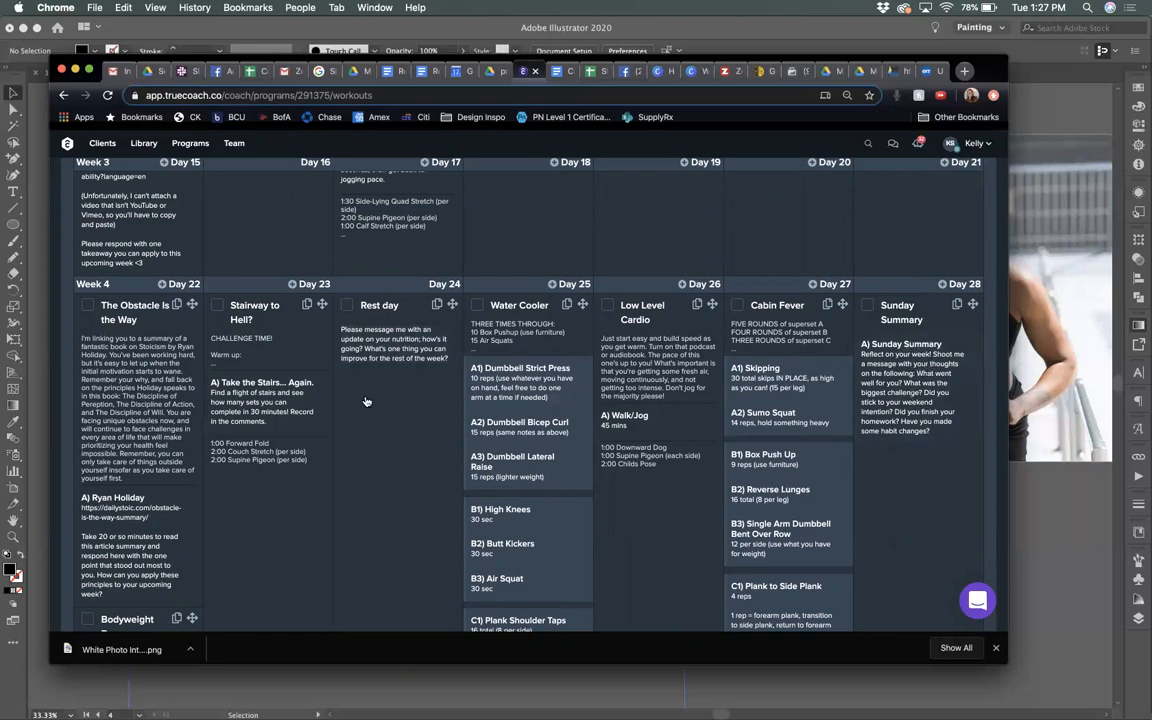
Step: Open the newly added client's calendar and create a workout titled Silly Pun on Tuesday, March 17
left_click(104, 145)
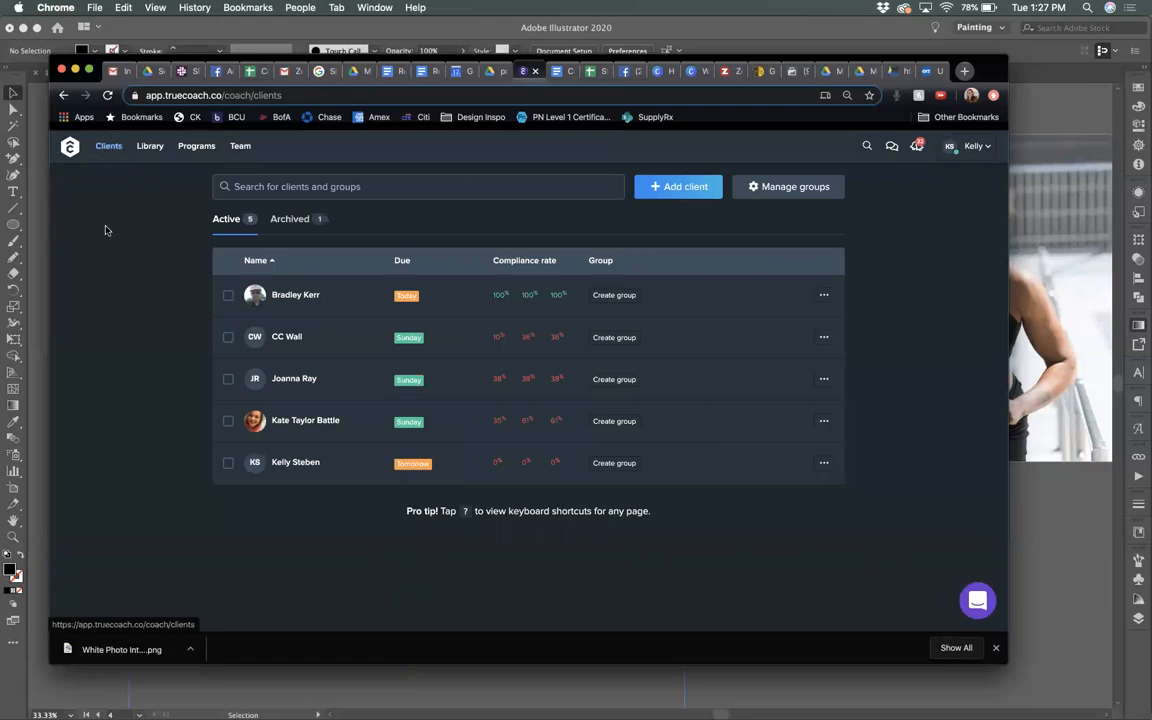
left_click(296, 463)
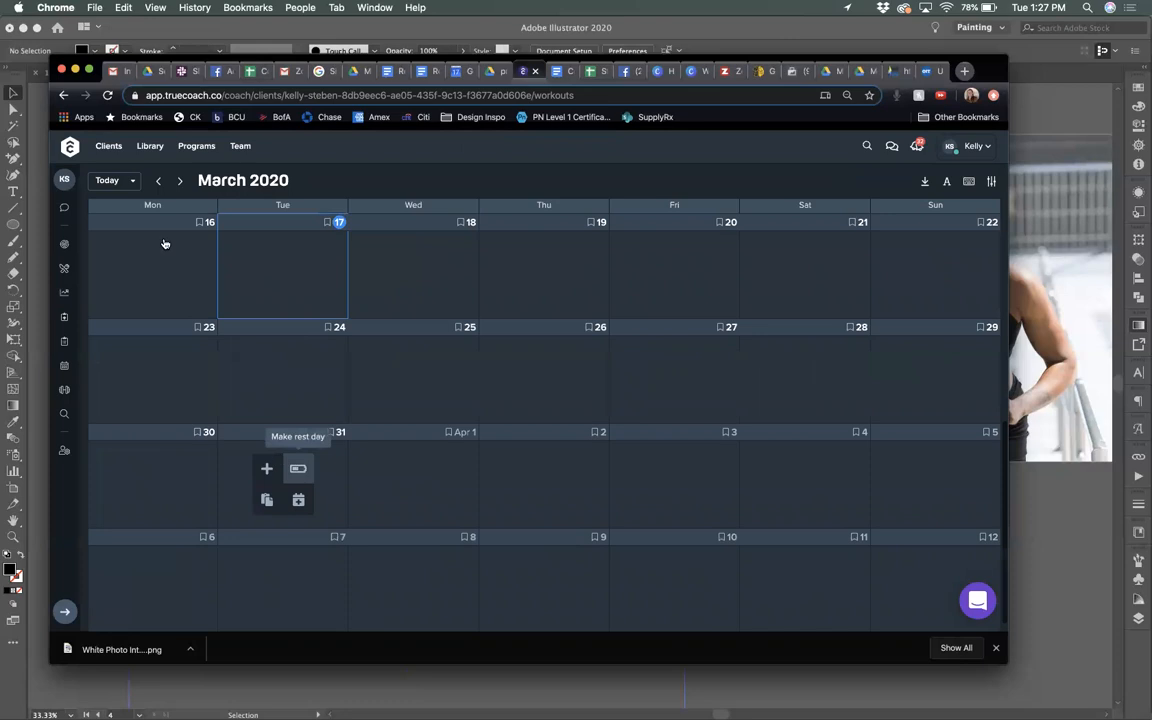
mouse_move(250, 265)
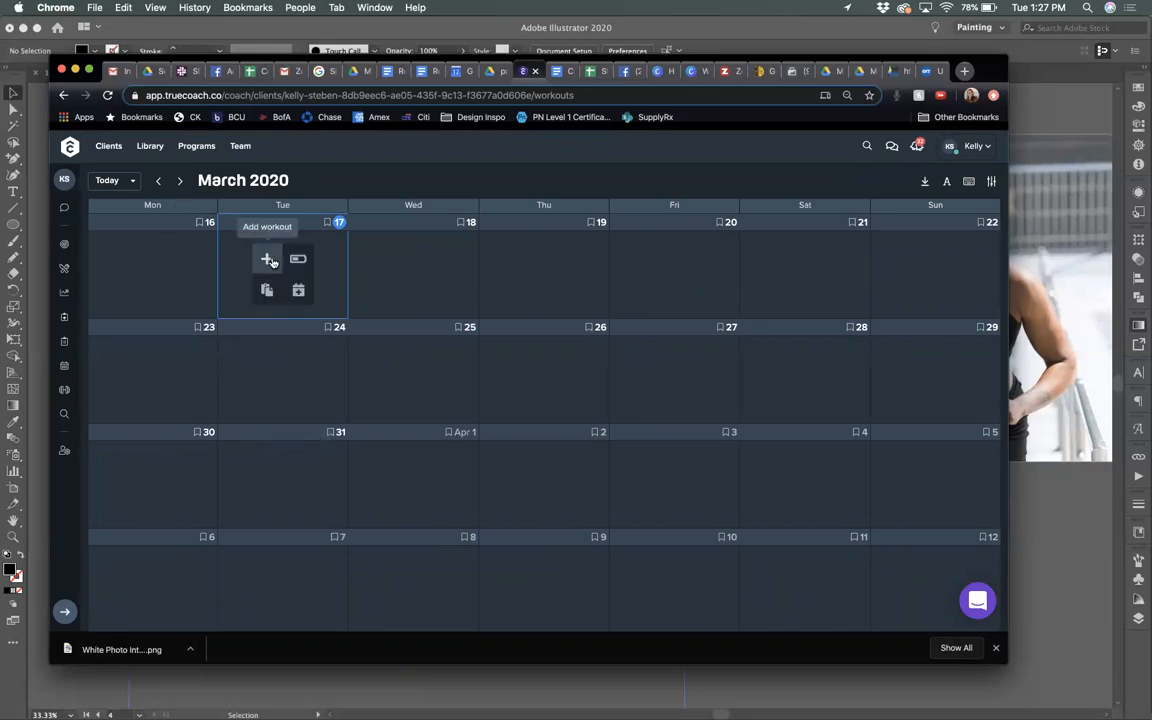
left_click(267, 260)
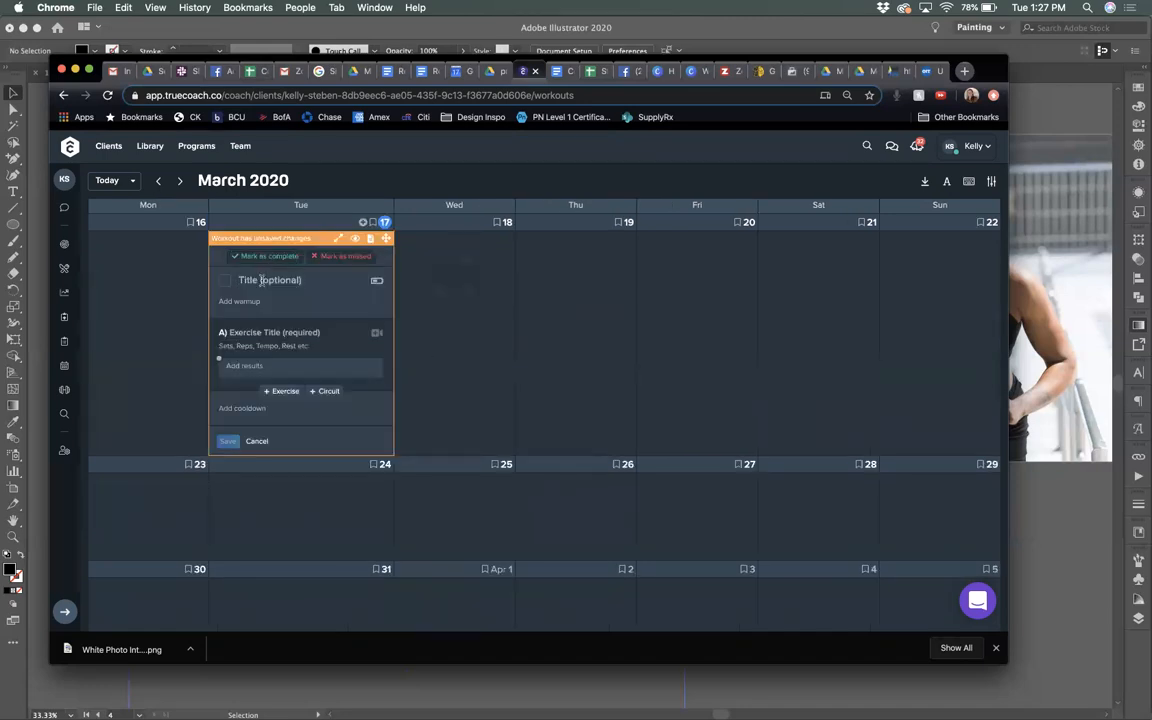
left_click(262, 281)
type("Silly Pun")
Step: Enter 5 Inchworms as the workout's warmup and search the demo videos for inchworm
left_click(252, 301)
type("5")
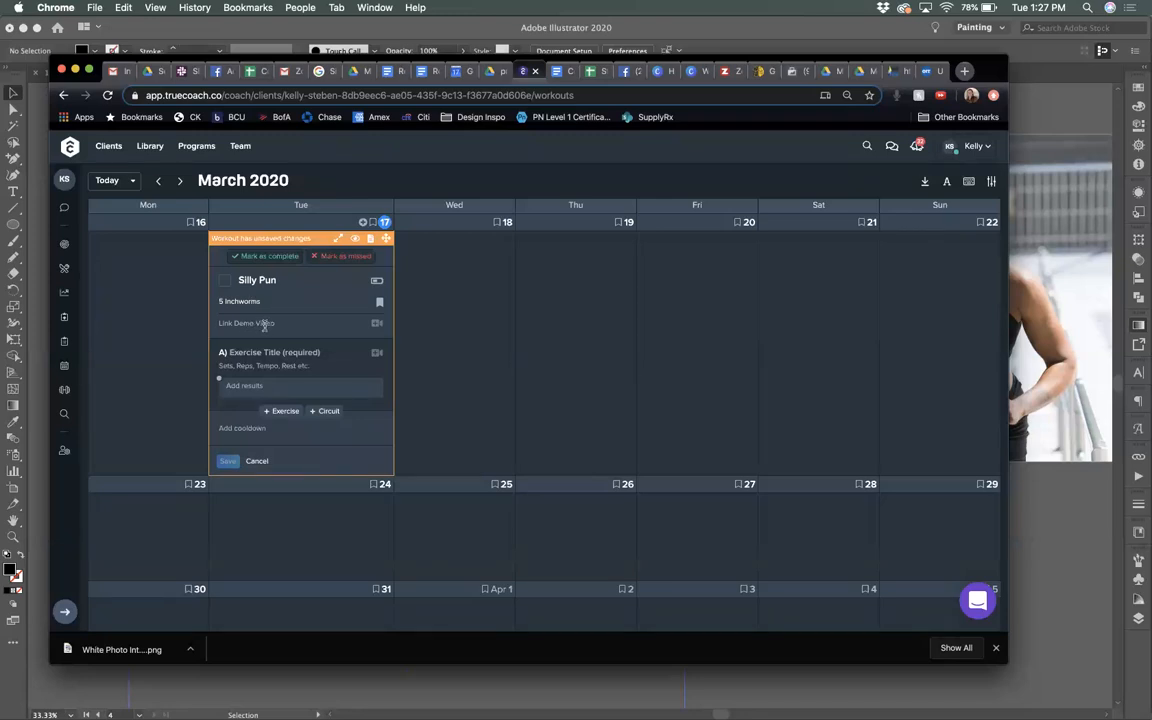
type("Inchworm")
key("BackSpace")
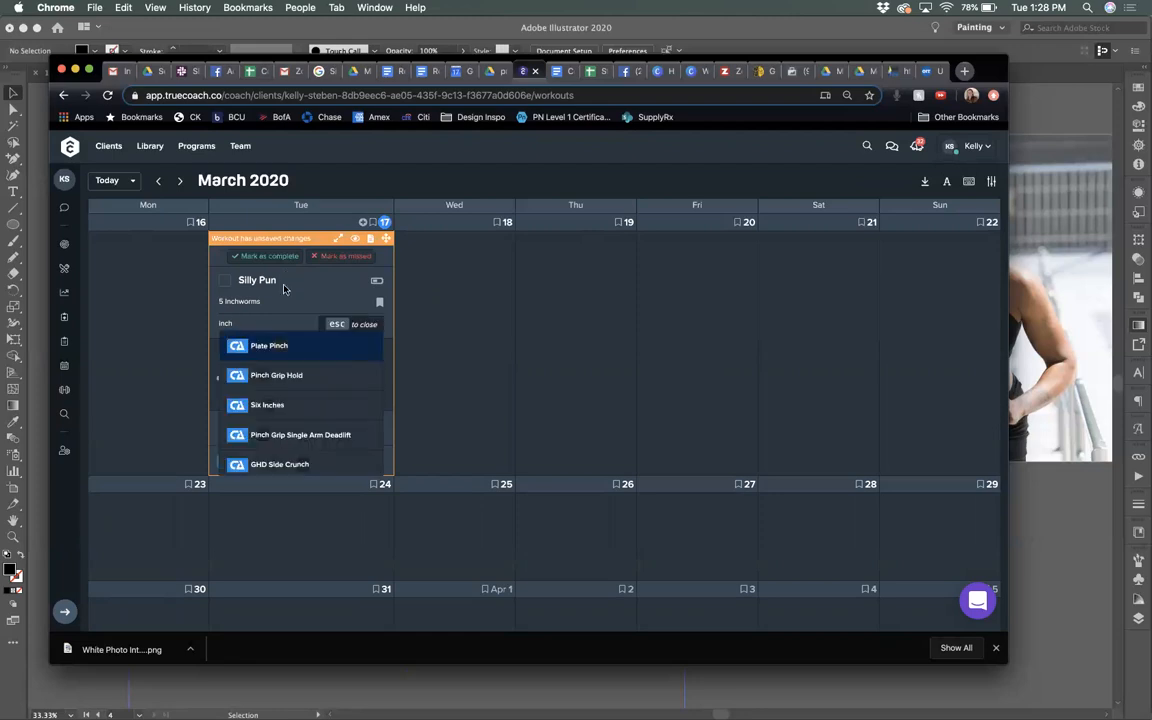
Step: Change the warmup exercise to burpees, link the Burpee demo video and preview it
double_click(271, 300)
type("burpees")
key("Tab")
type("burpee")
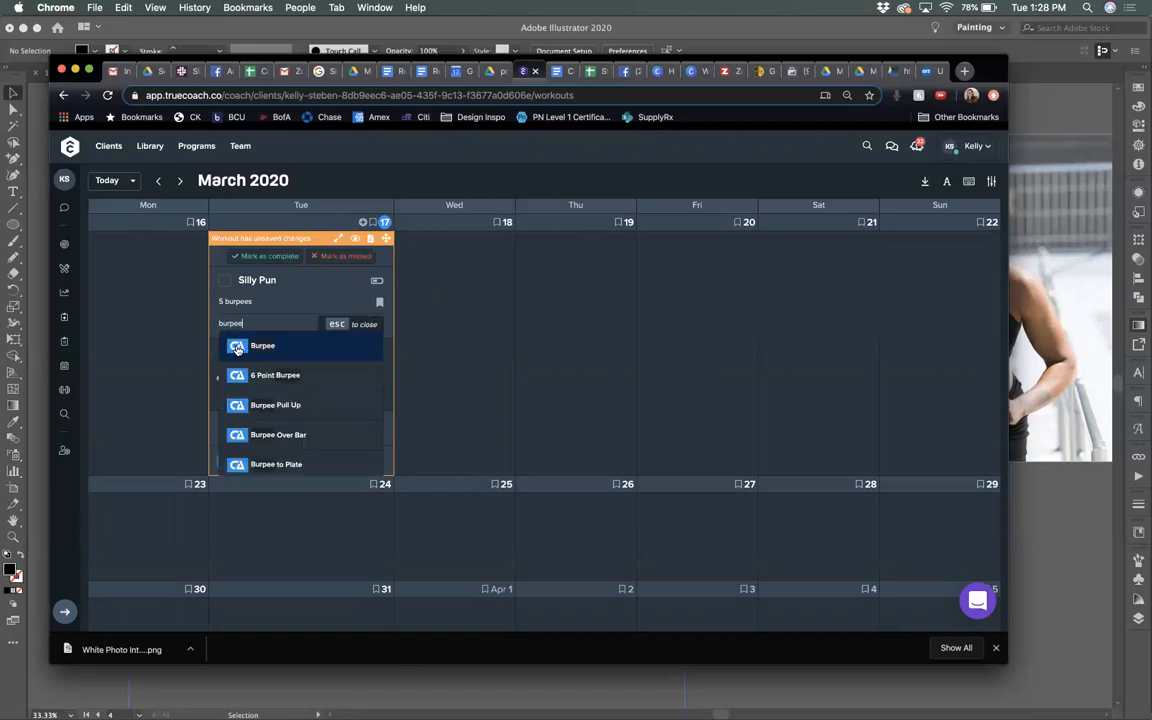
left_click(258, 339)
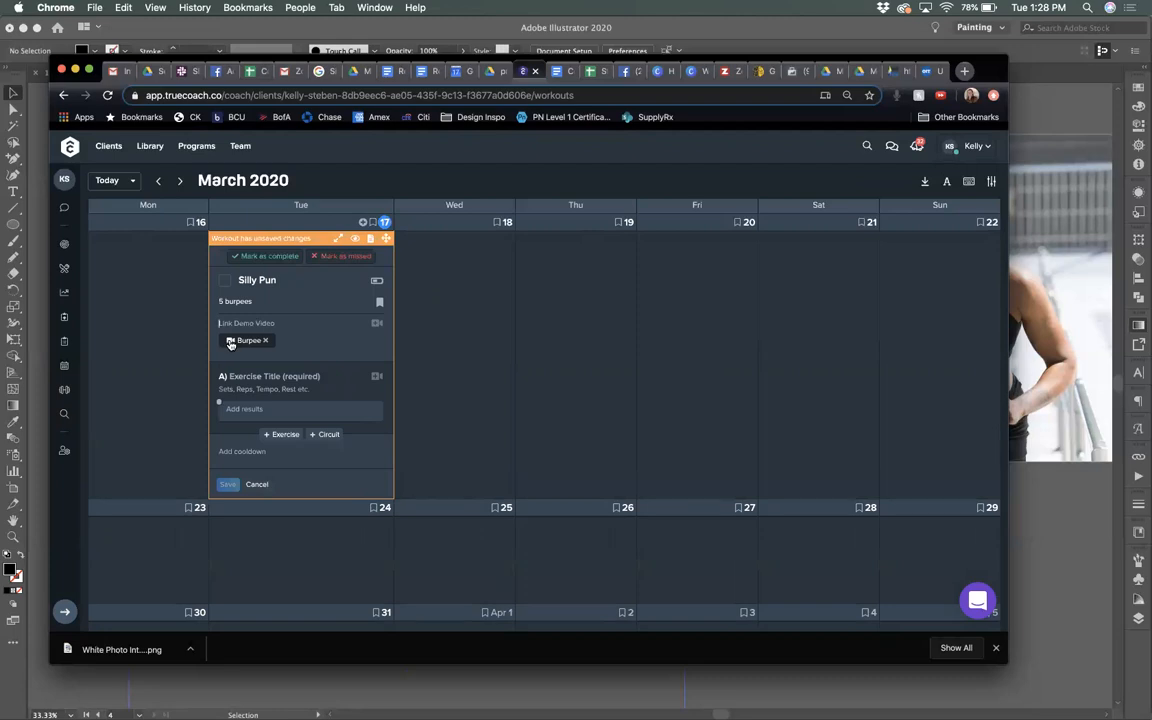
left_click(230, 342)
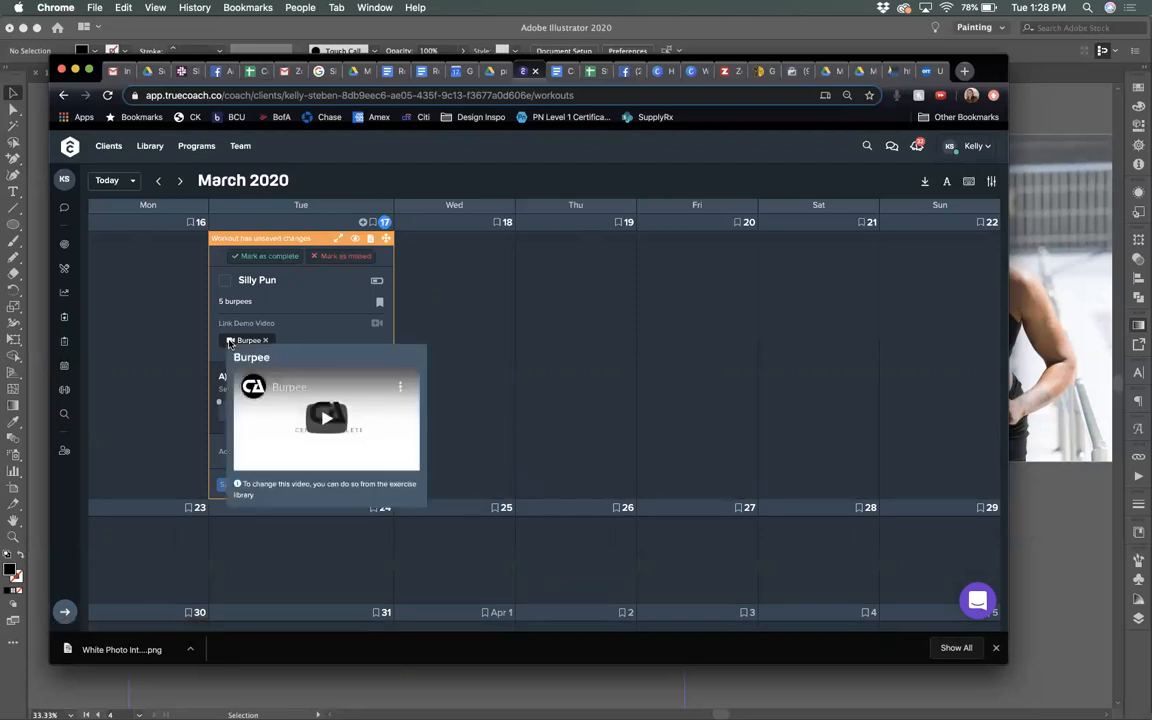
Step: Play the Burpee demo video in its preview and pause it
left_click(326, 417)
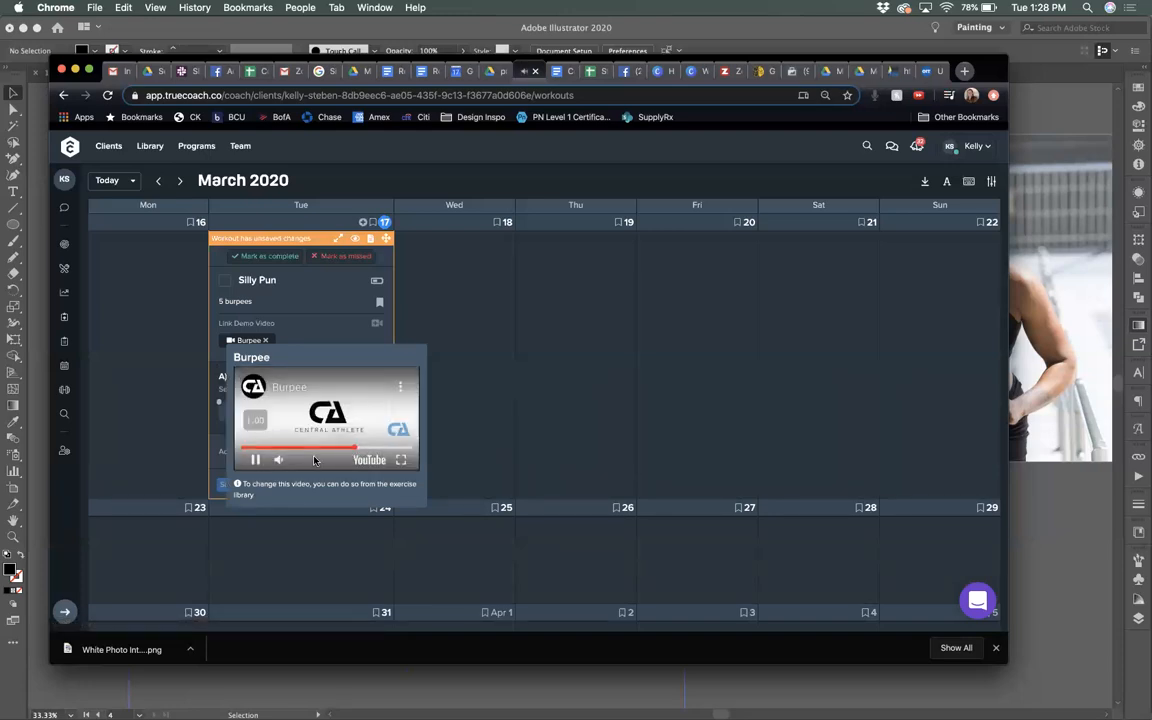
left_click(256, 460)
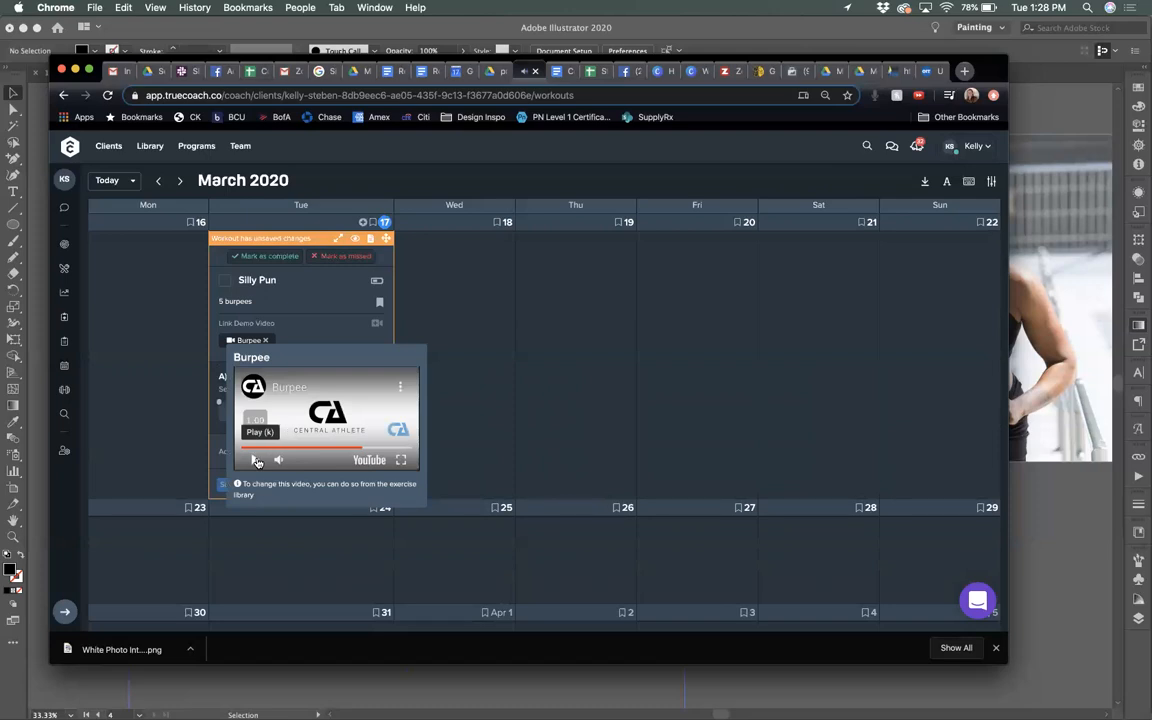
Step: Add 5 Inchworms as a second line of the warmup and enter Inchworm as the name of its demo video
left_click(256, 301)
key("Return")
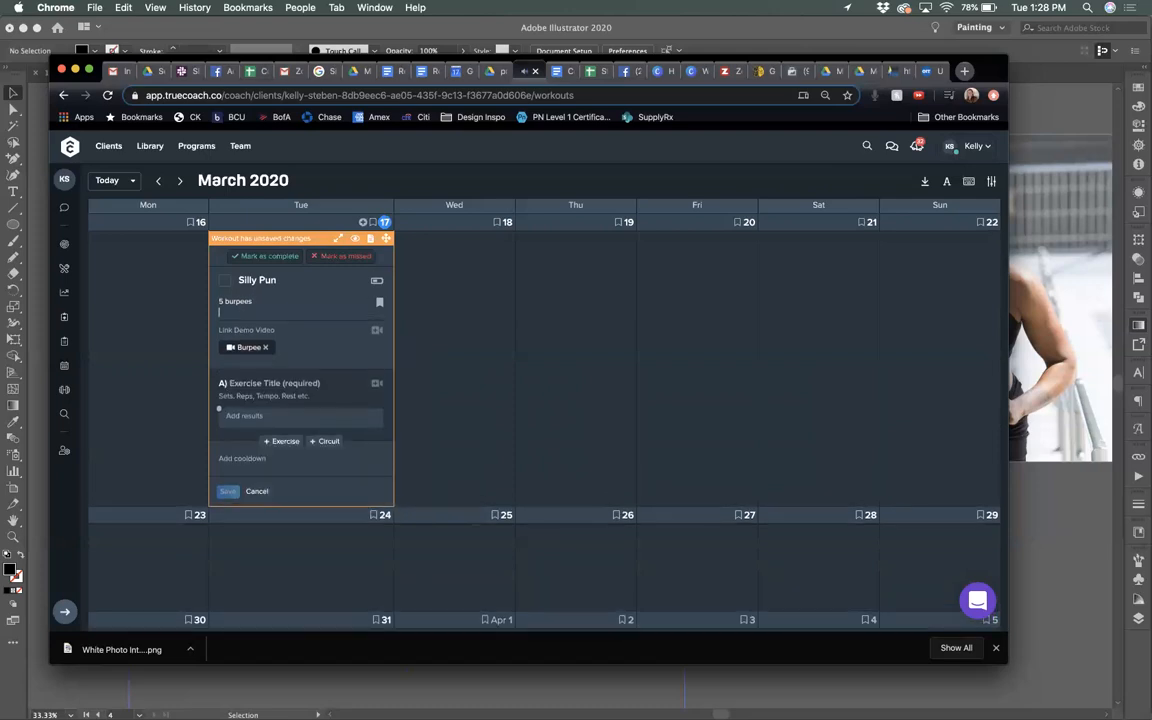
type("5 inch")
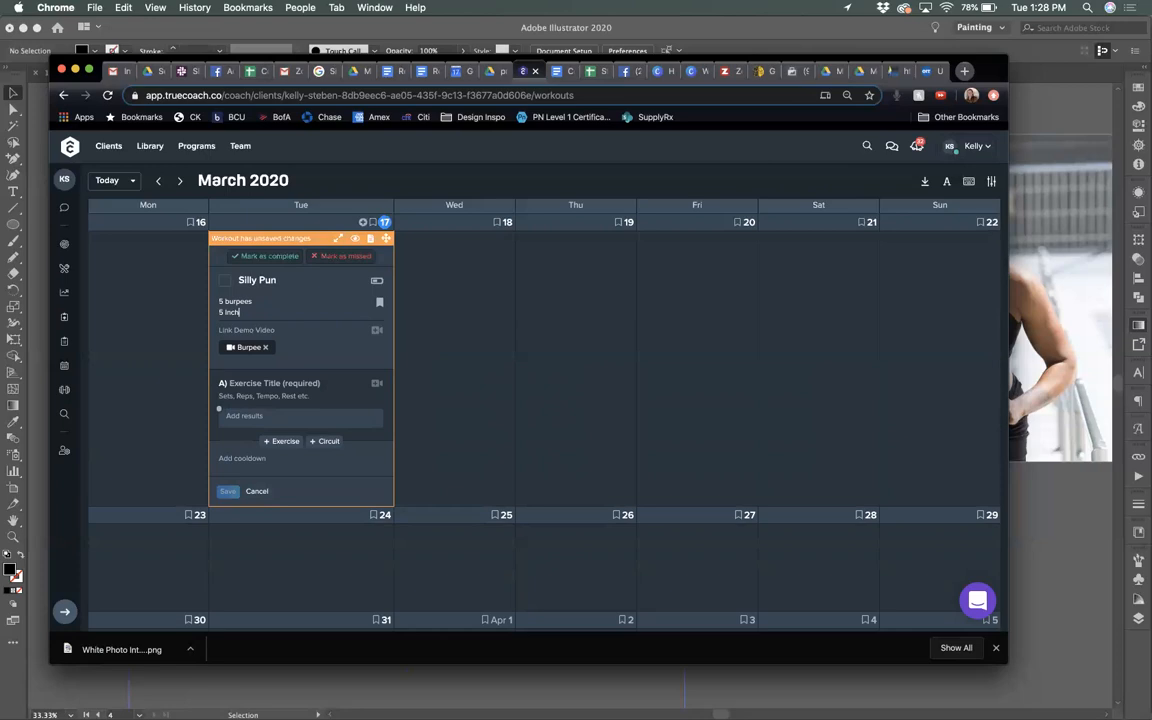
type("worms Inc")
Step: Switch to the page with the Zoom screen recording article and load YouTube in its place
left_click(930, 73)
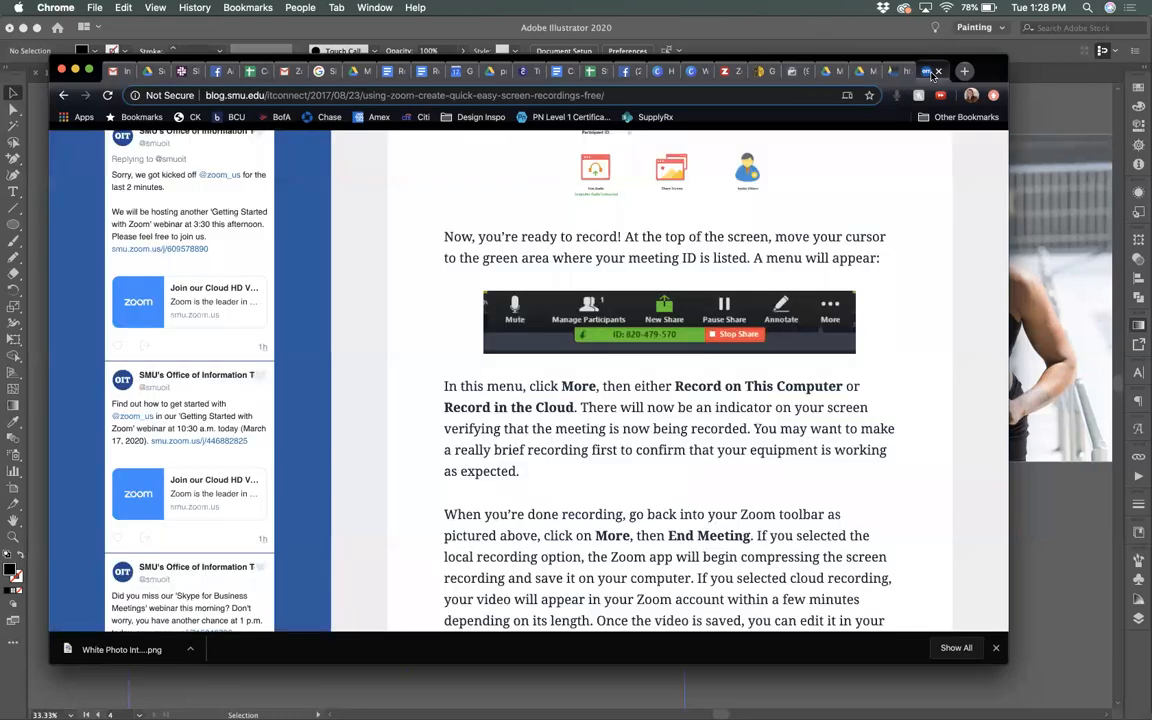
left_click(737, 97)
left_click(618, 91)
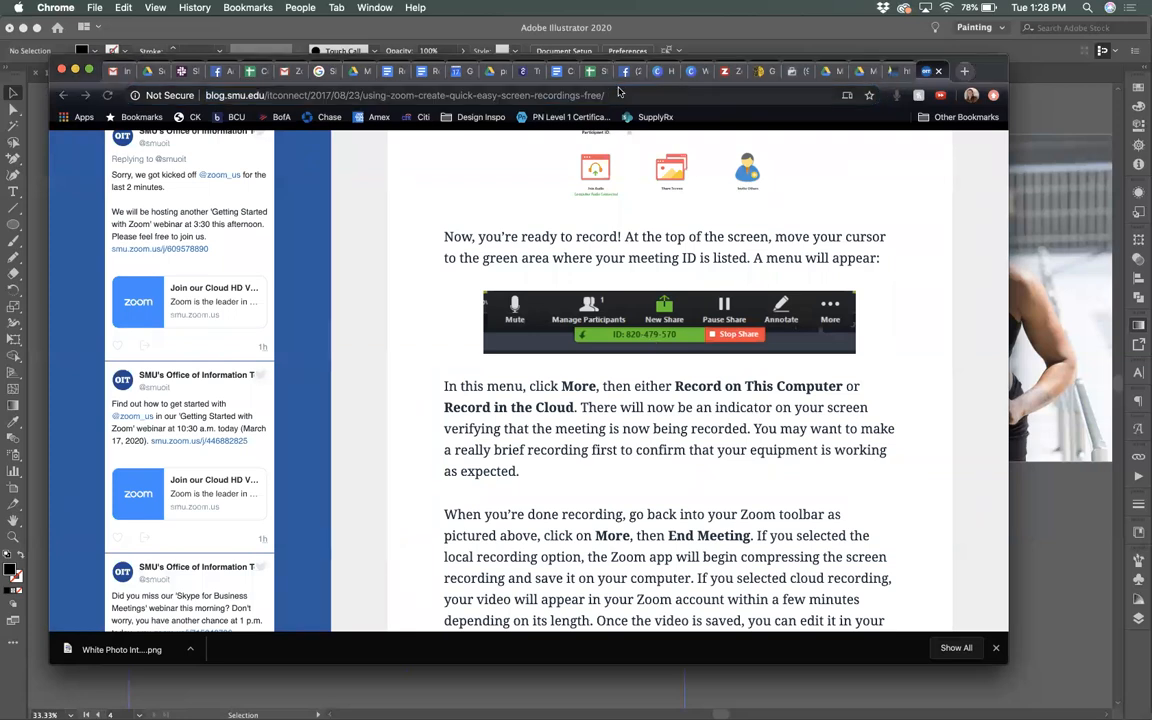
left_click(612, 95)
left_click(612, 95)
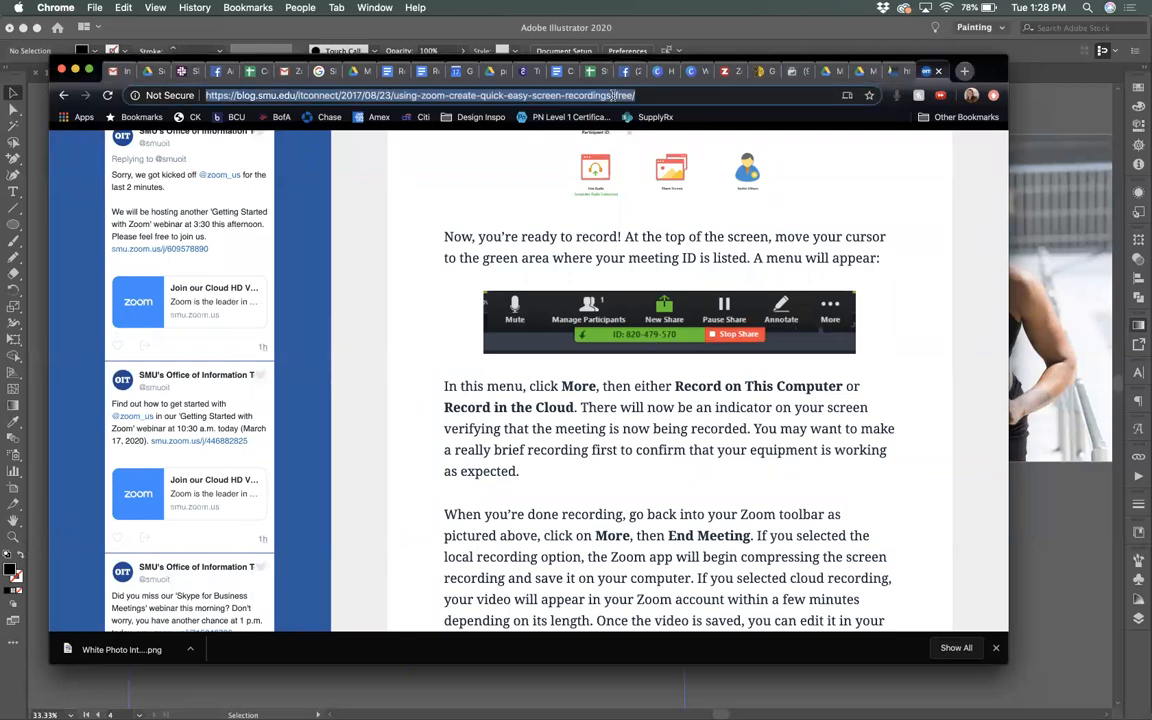
type("you")
key("Return")
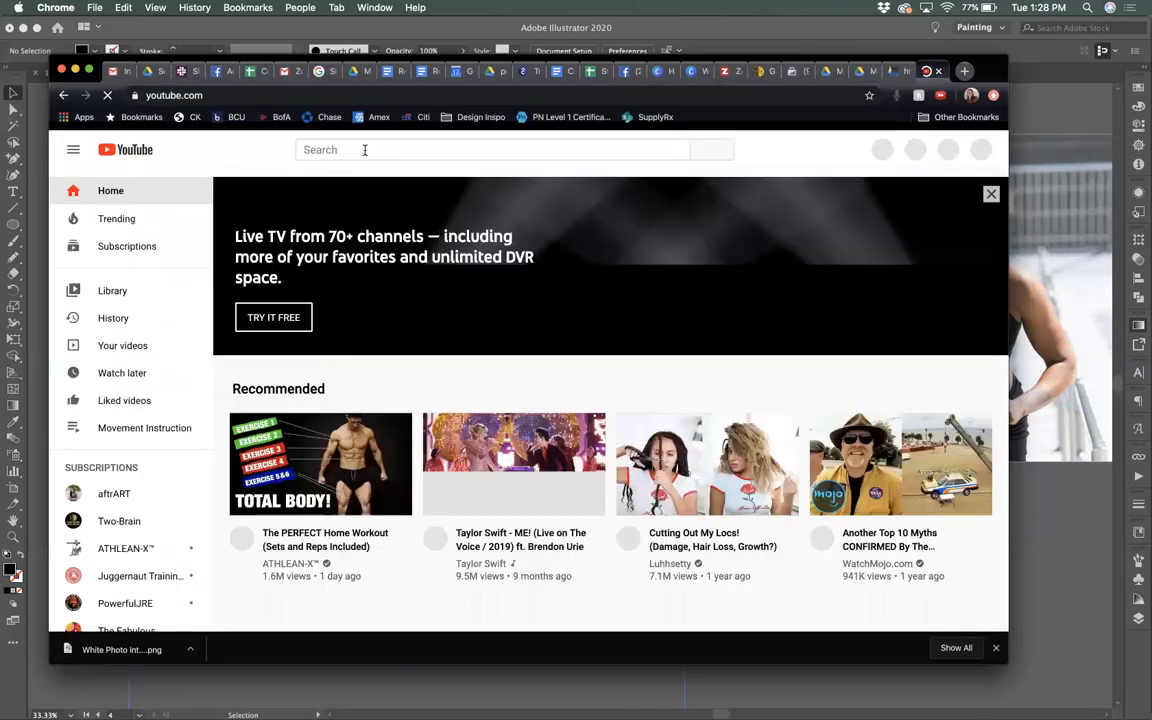
Step: Search YouTube for inchworm
left_click(365, 150)
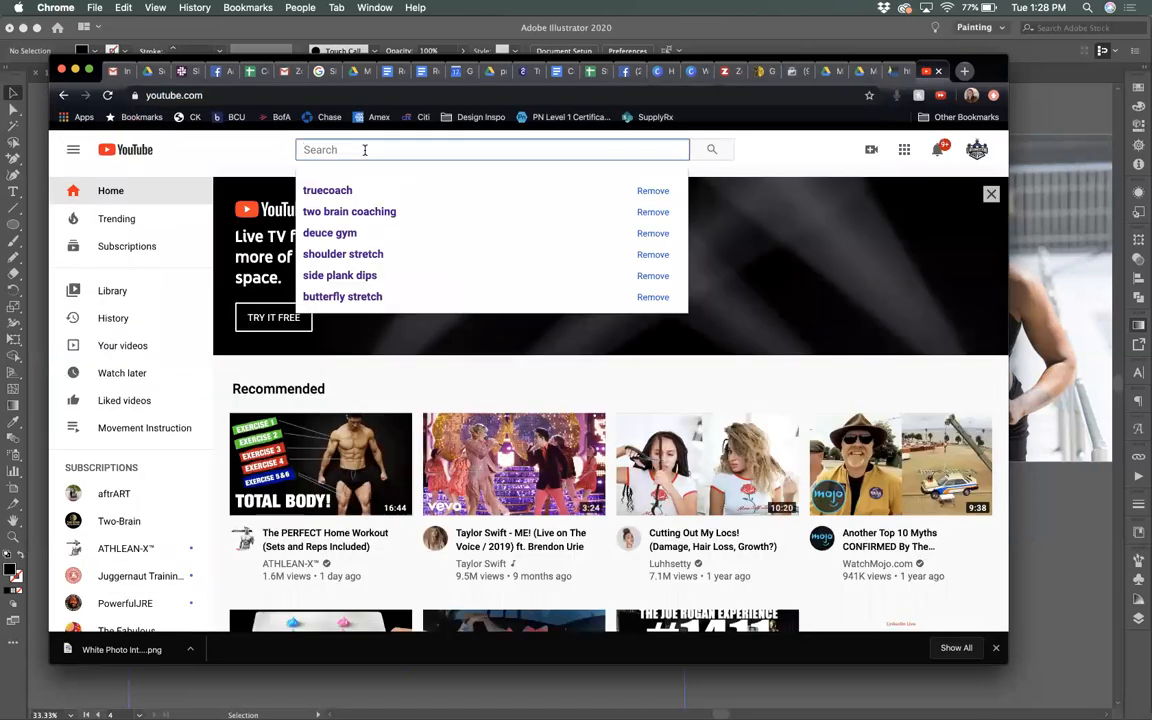
type("inchrow")
key("BackSpace")
key("BackSpace")
key("BackSpace")
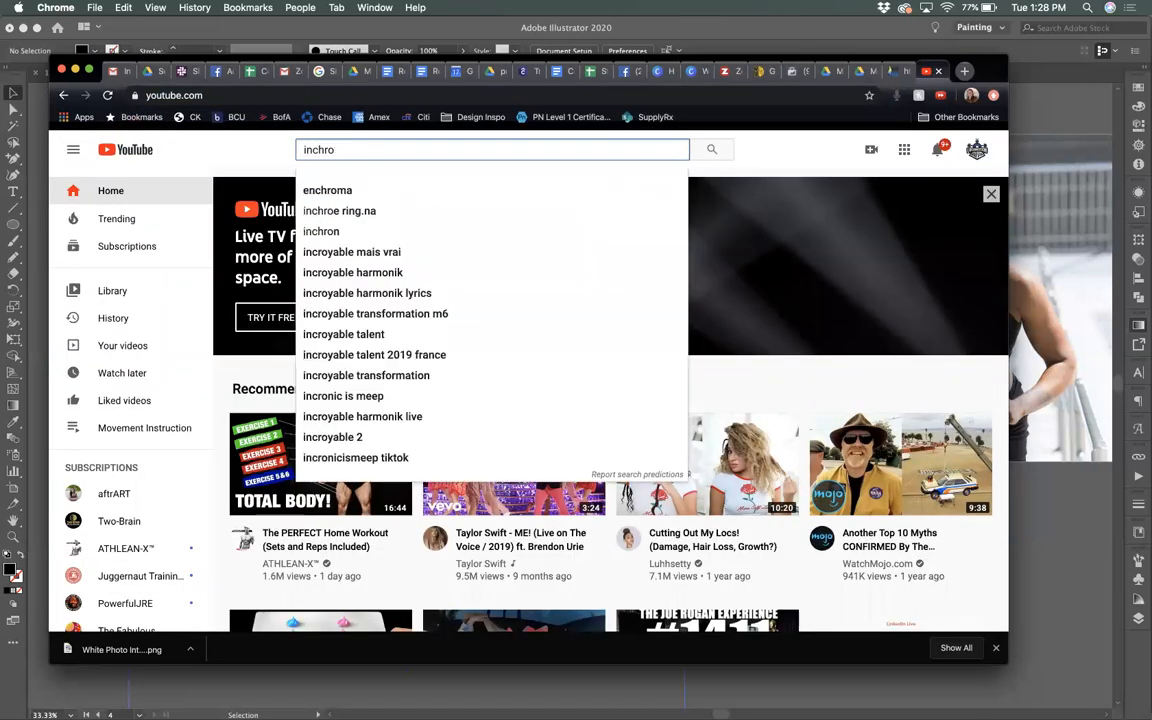
type("worm")
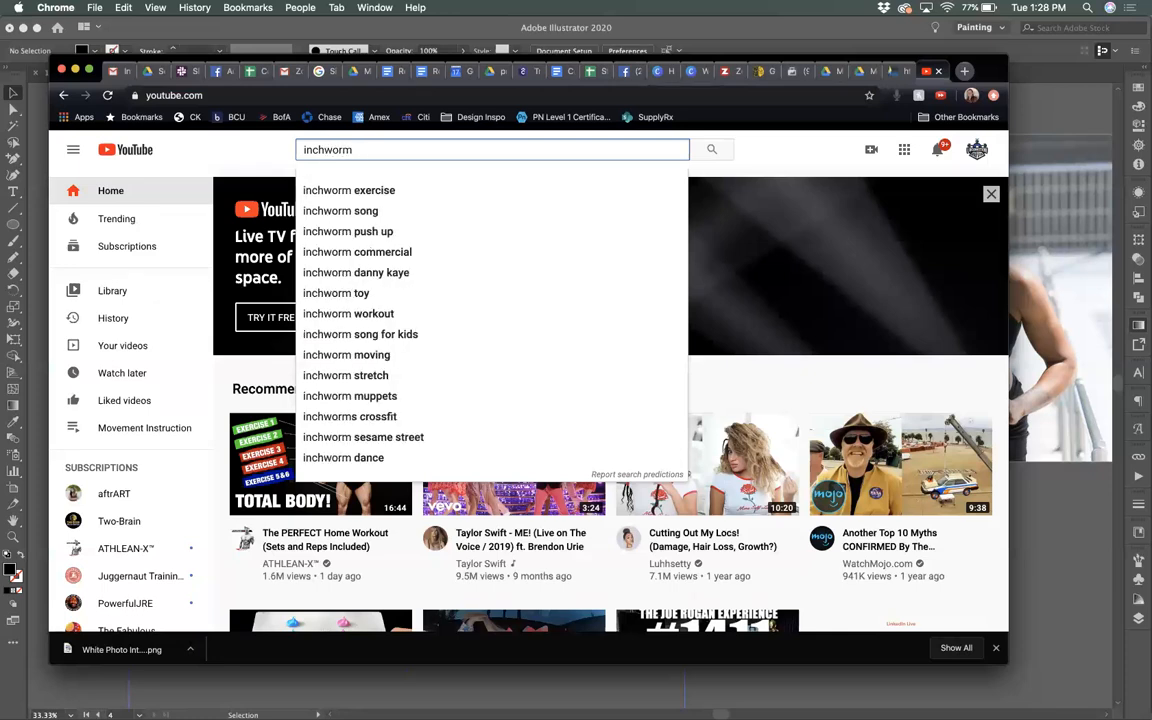
key("Return")
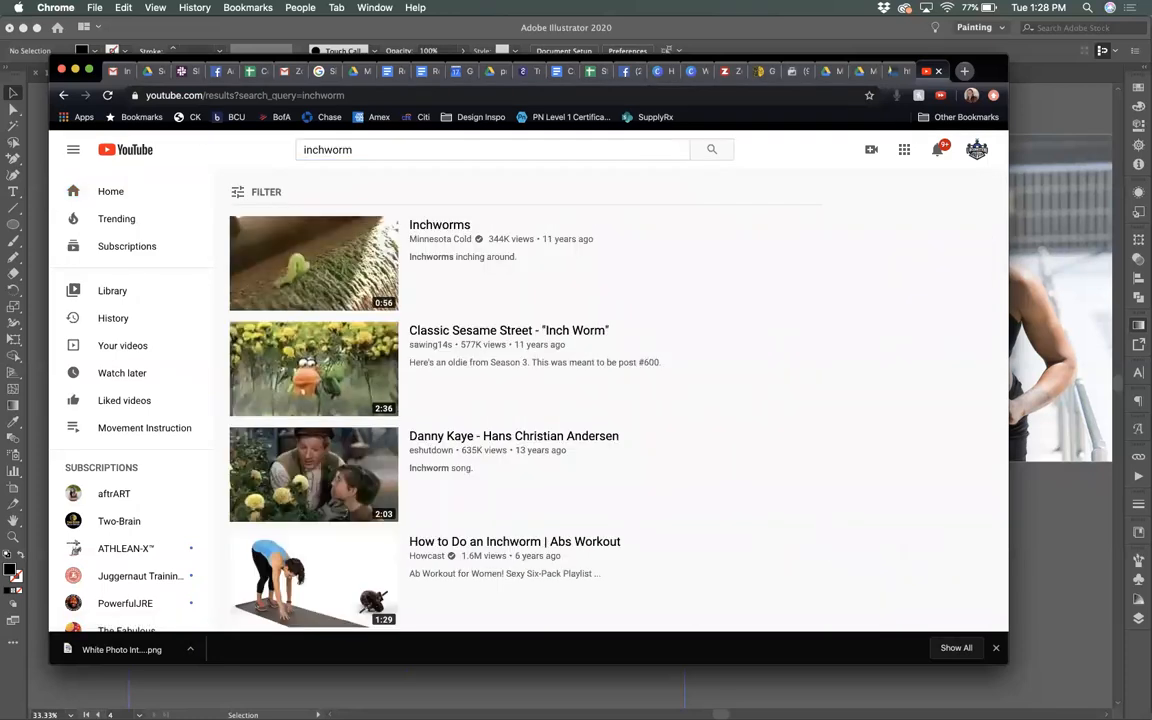
Step: Open the Howcast video "How to Do an Inchworm | Abs Workout", dismiss the YouTube Premium offer and pause the video
left_click(363, 150)
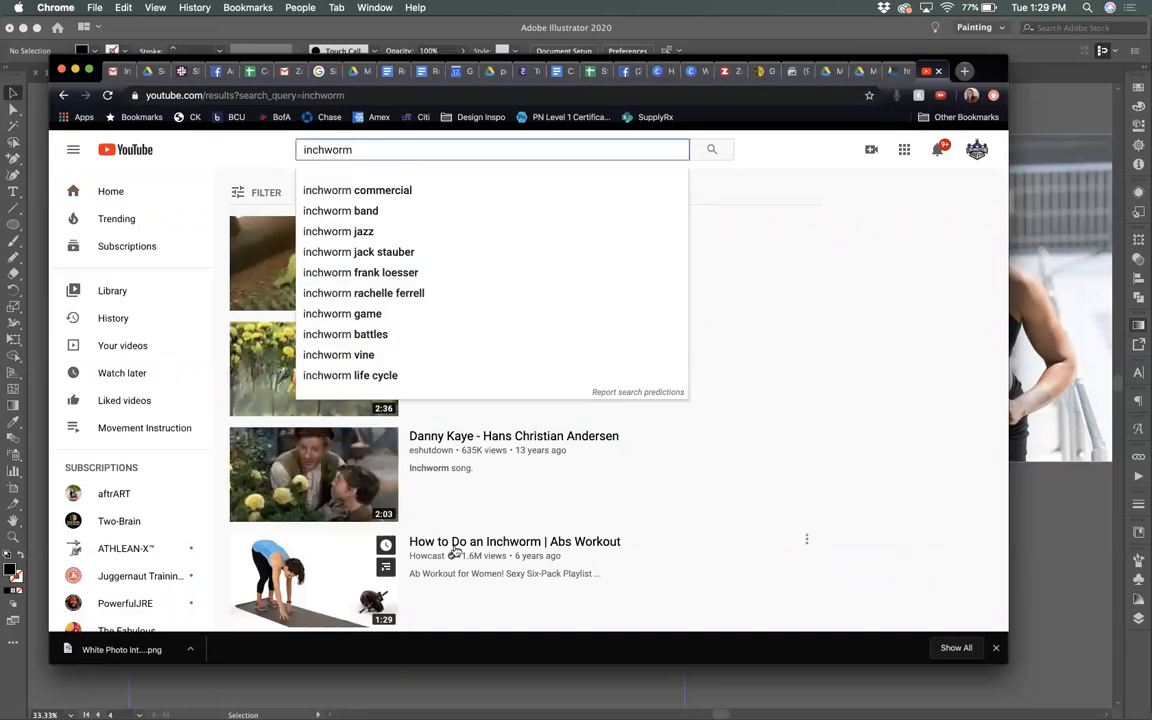
scroll(455, 617, "down", 3)
left_click(339, 429)
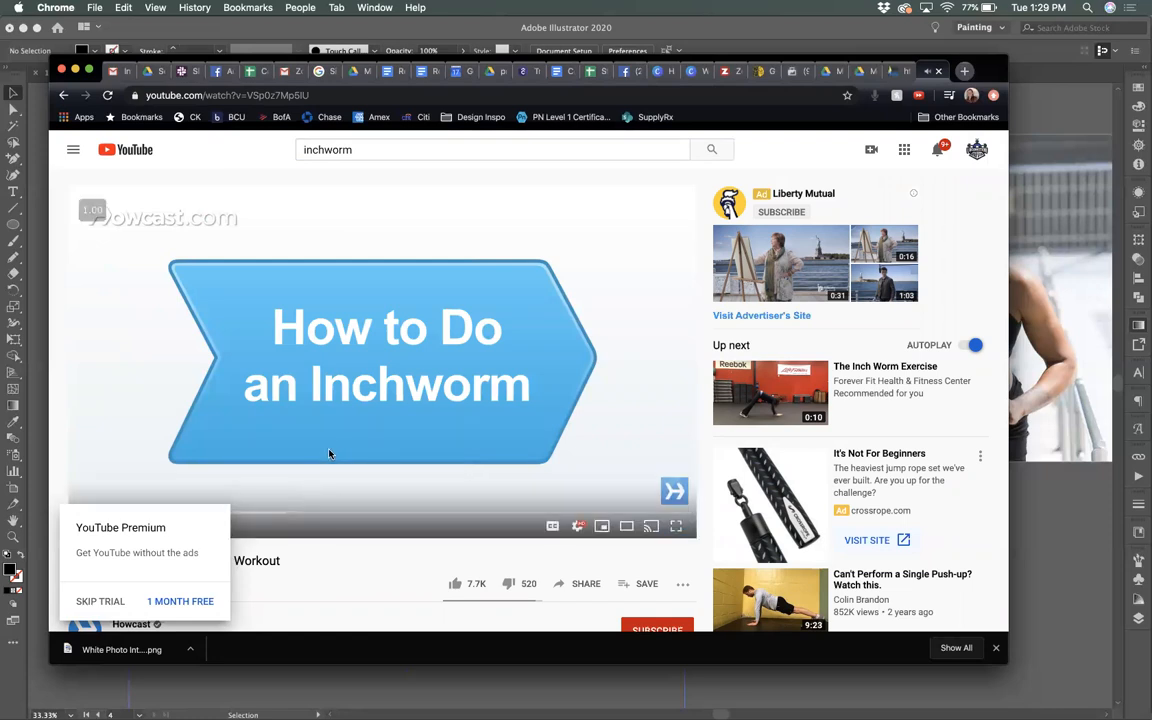
left_click(102, 603)
left_click(92, 528)
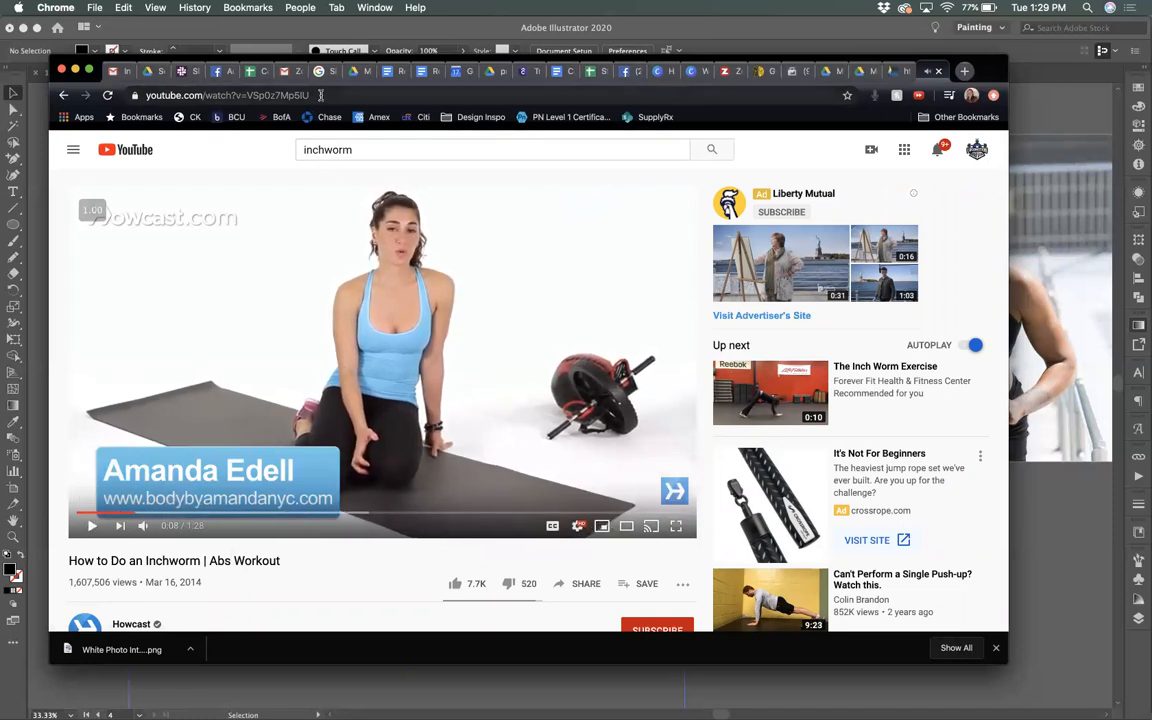
Step: Search YouTube for inchworm exercise, then open the Prisma Health-Upstate video titled Inchworm and pause it
left_click(367, 152)
type("exercise")
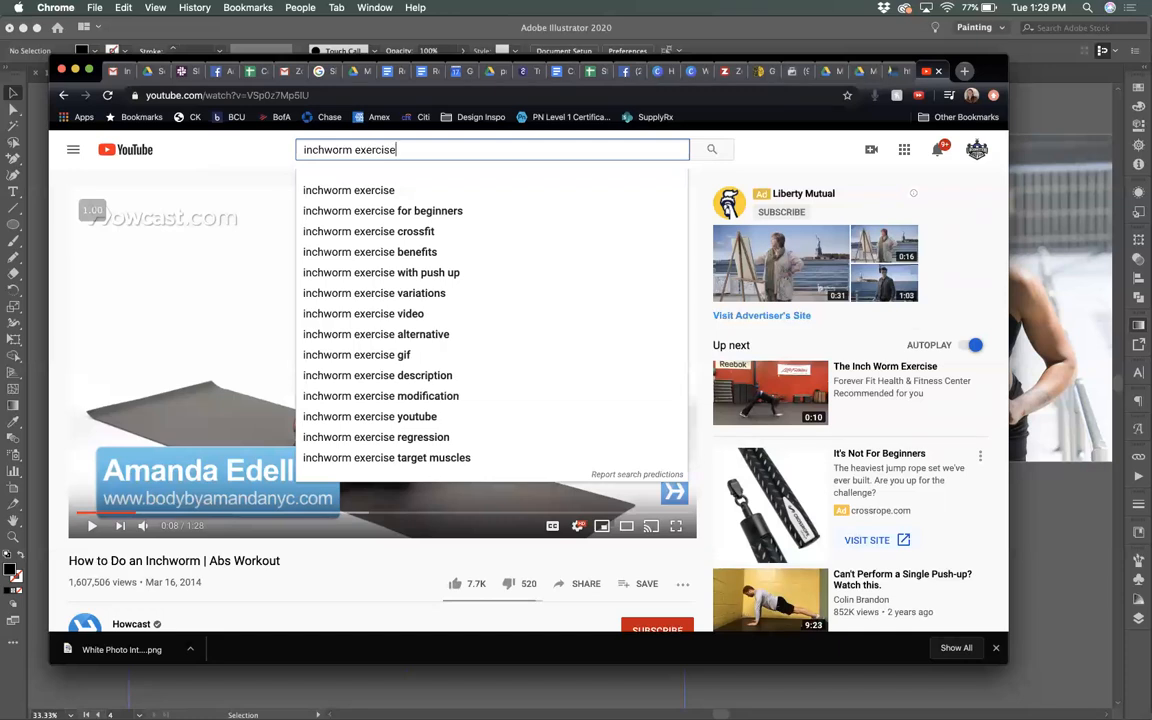
left_click(365, 190)
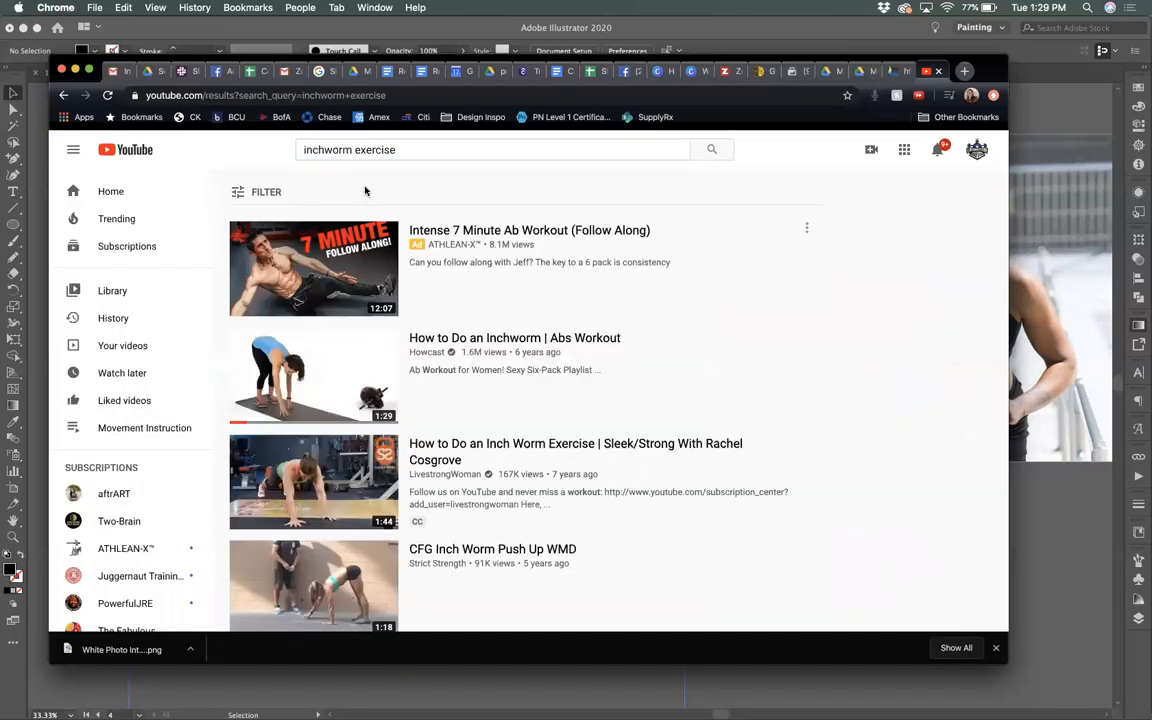
scroll(372, 345, "down", 2)
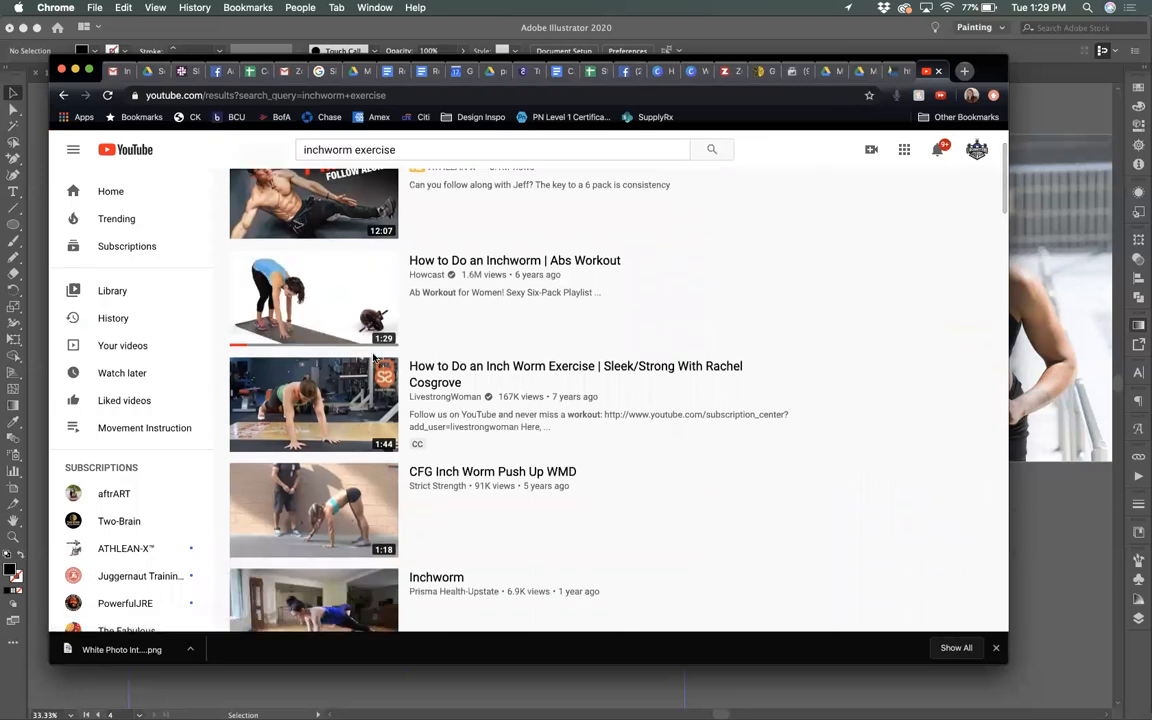
scroll(375, 358, "down", 3)
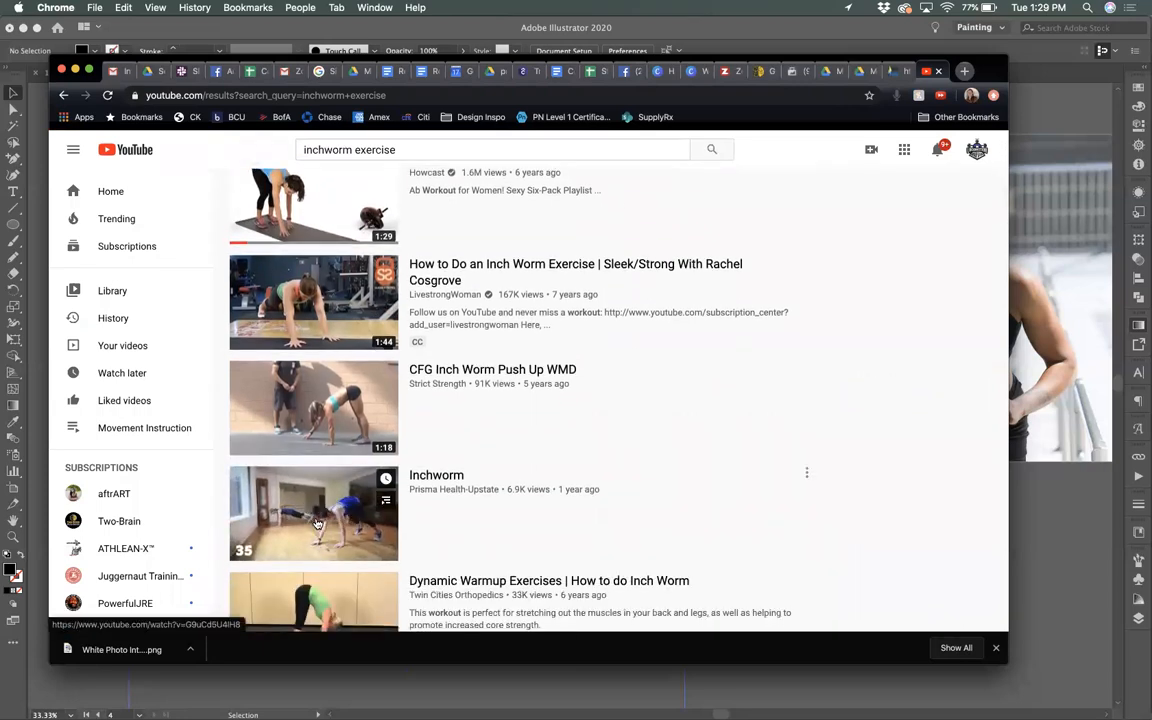
left_click(317, 523)
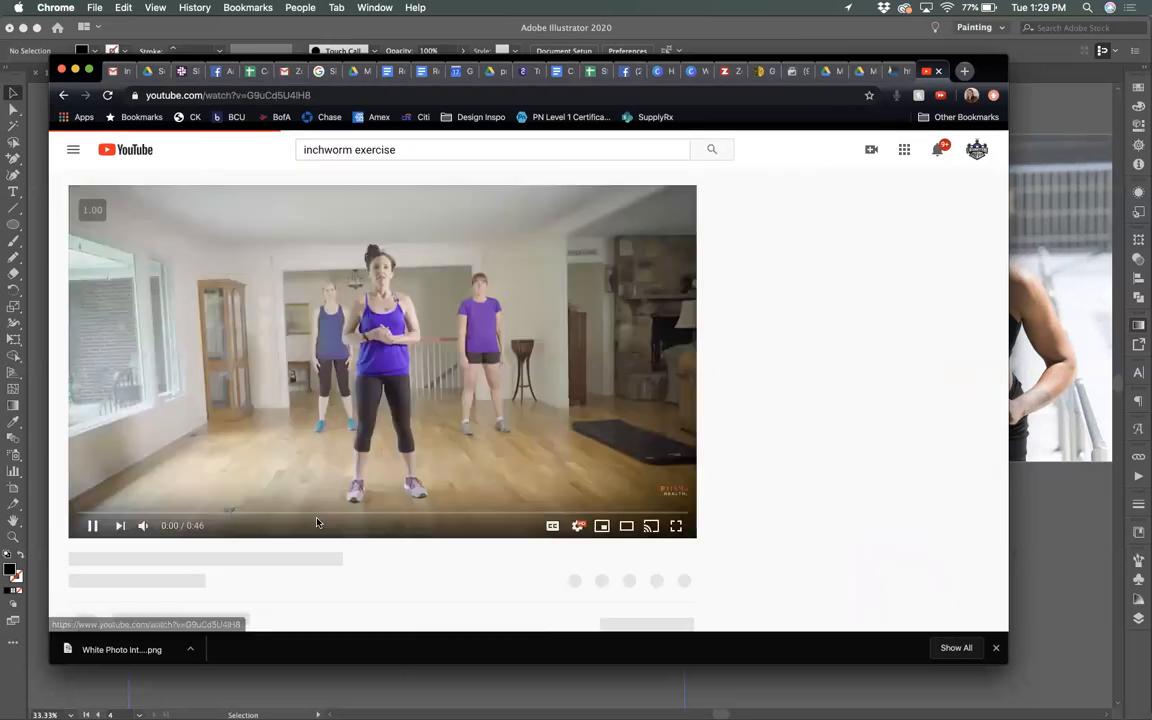
left_click(92, 525)
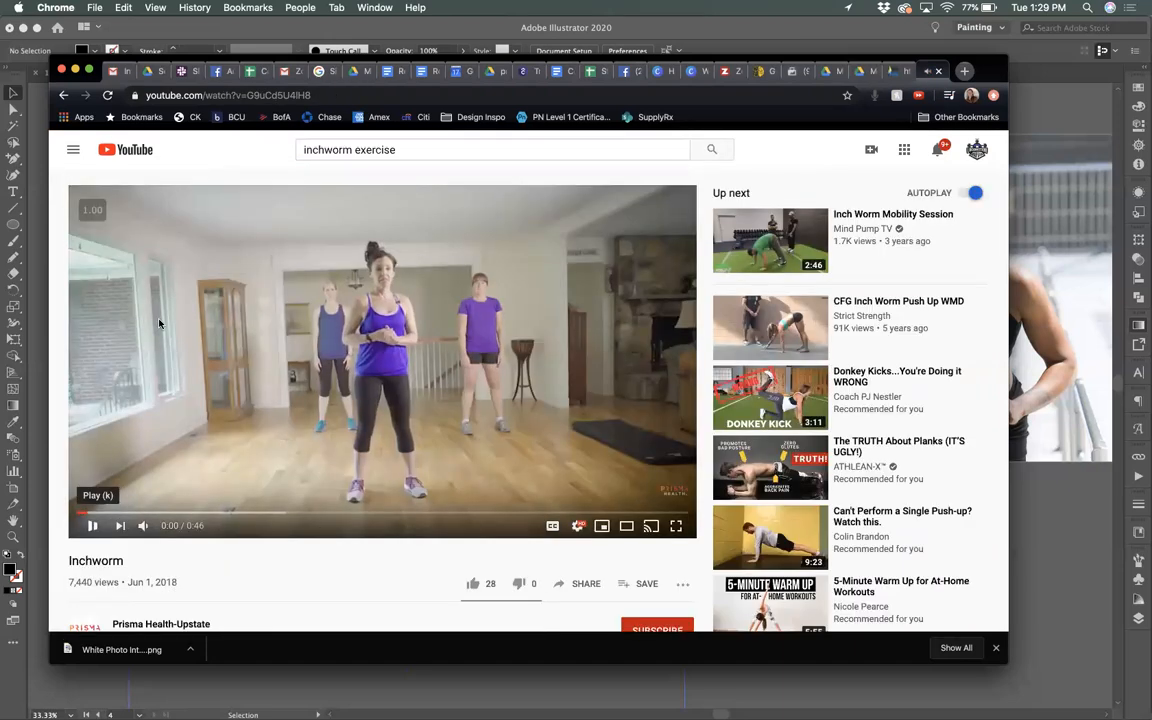
Step: Copy the Inchworm video's web address, switch back to TrueCoach and save it to the library as the warmup's Inchworm demo video
left_click(319, 95)
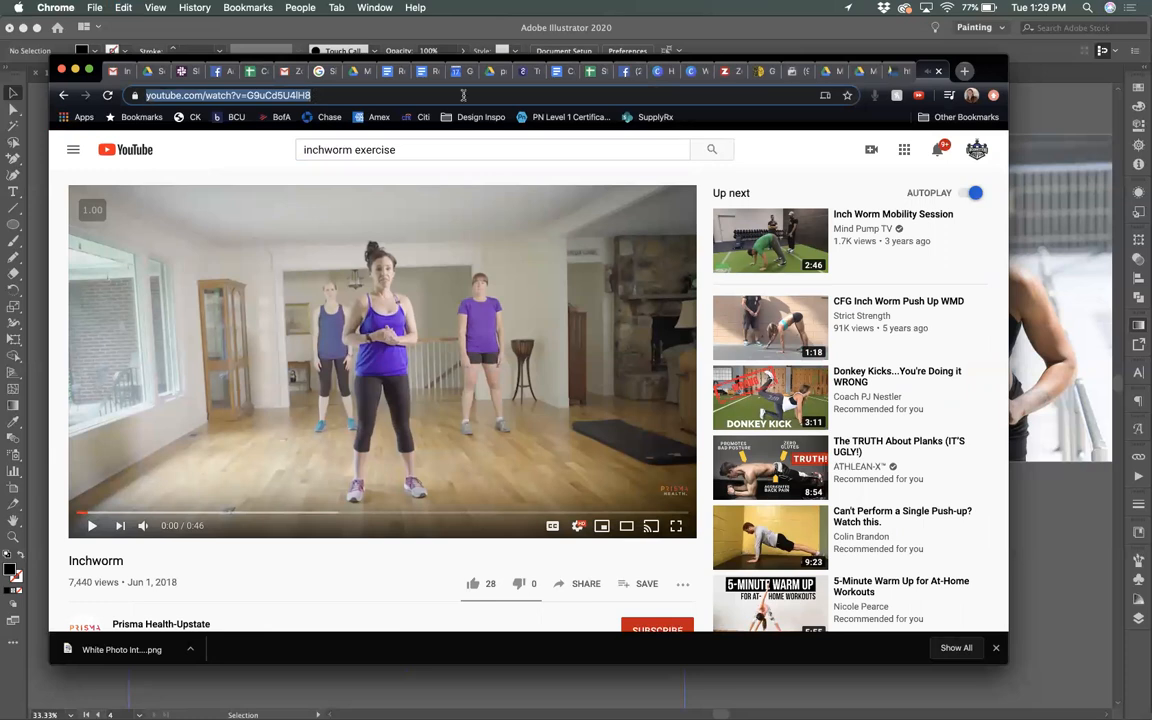
left_click(523, 72)
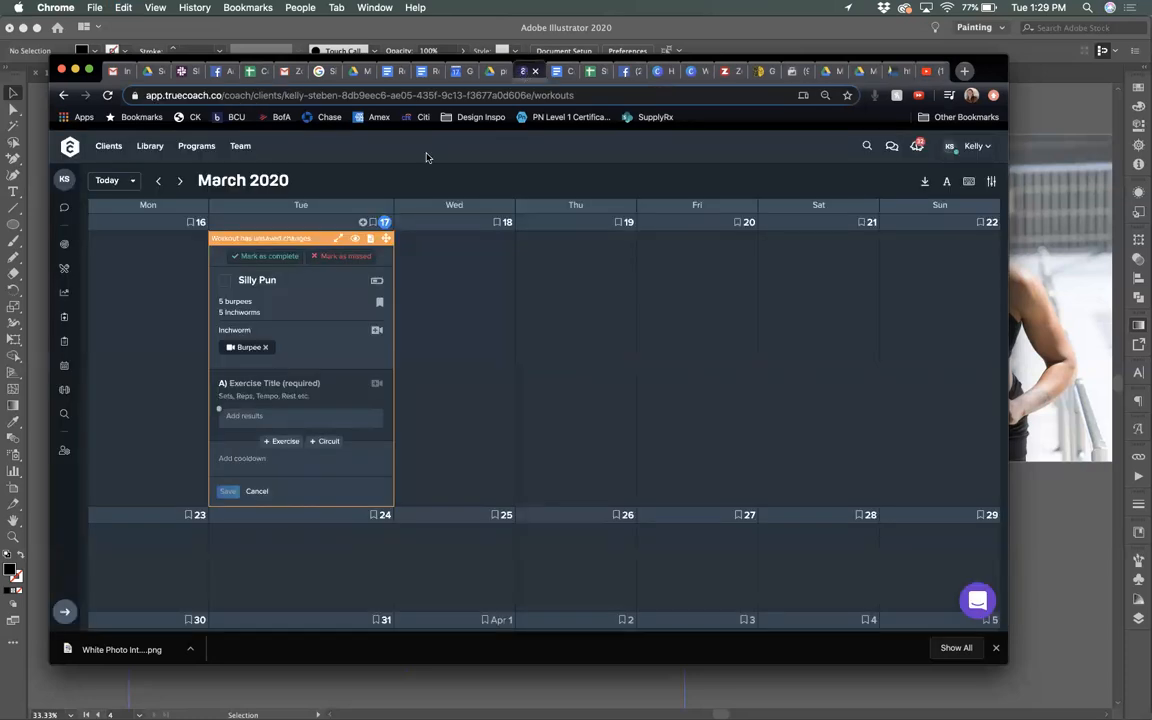
left_click(378, 332)
type("https://www.youtube.com/watch?v=G9uCd5U4lH8")
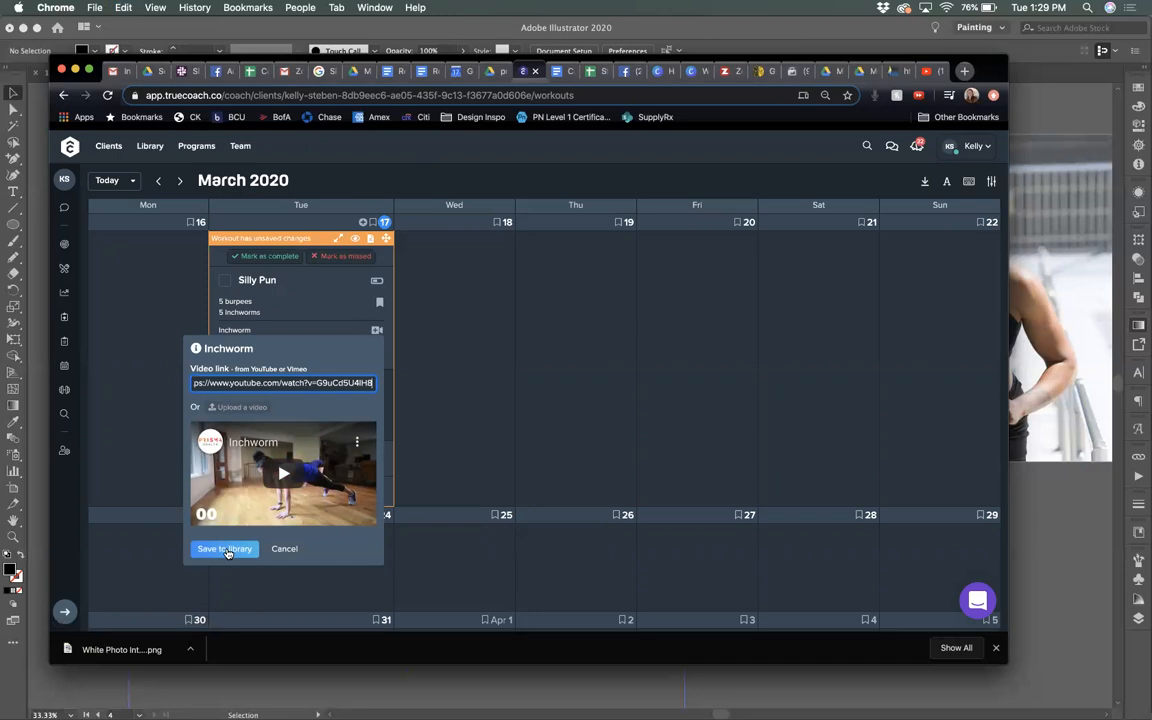
left_click(226, 549)
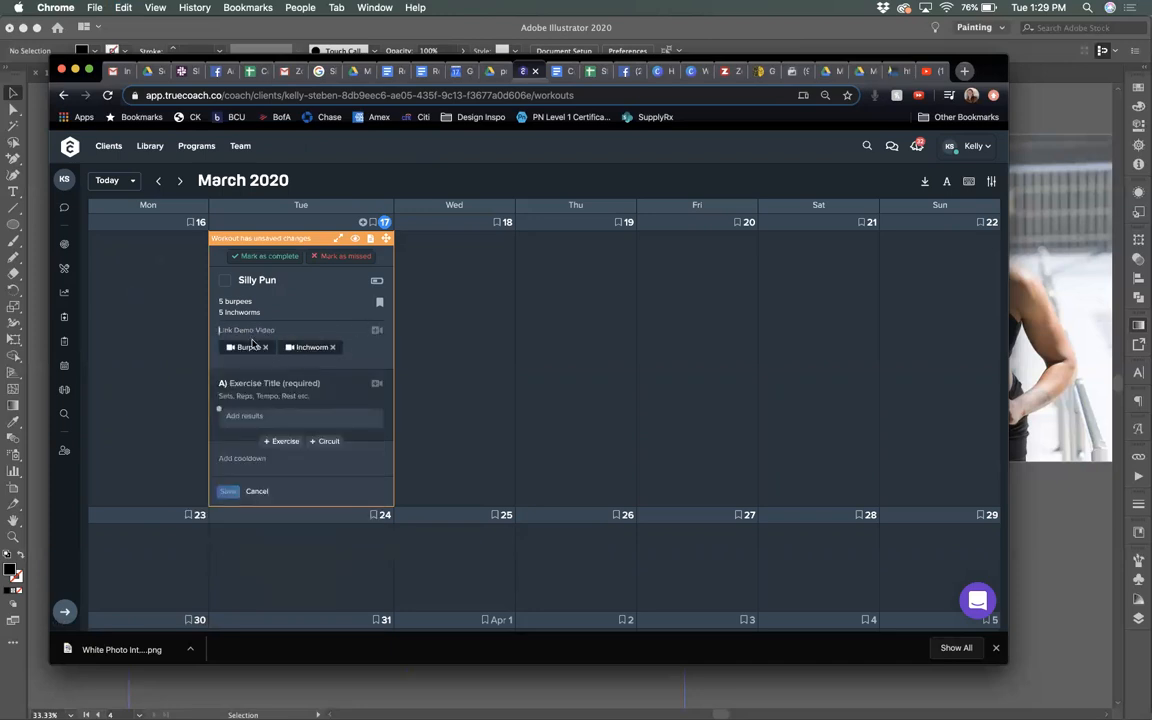
Step: Search the warmup's demo videos for inchworm to check the new library entry, and clear the search
type("inchwor")
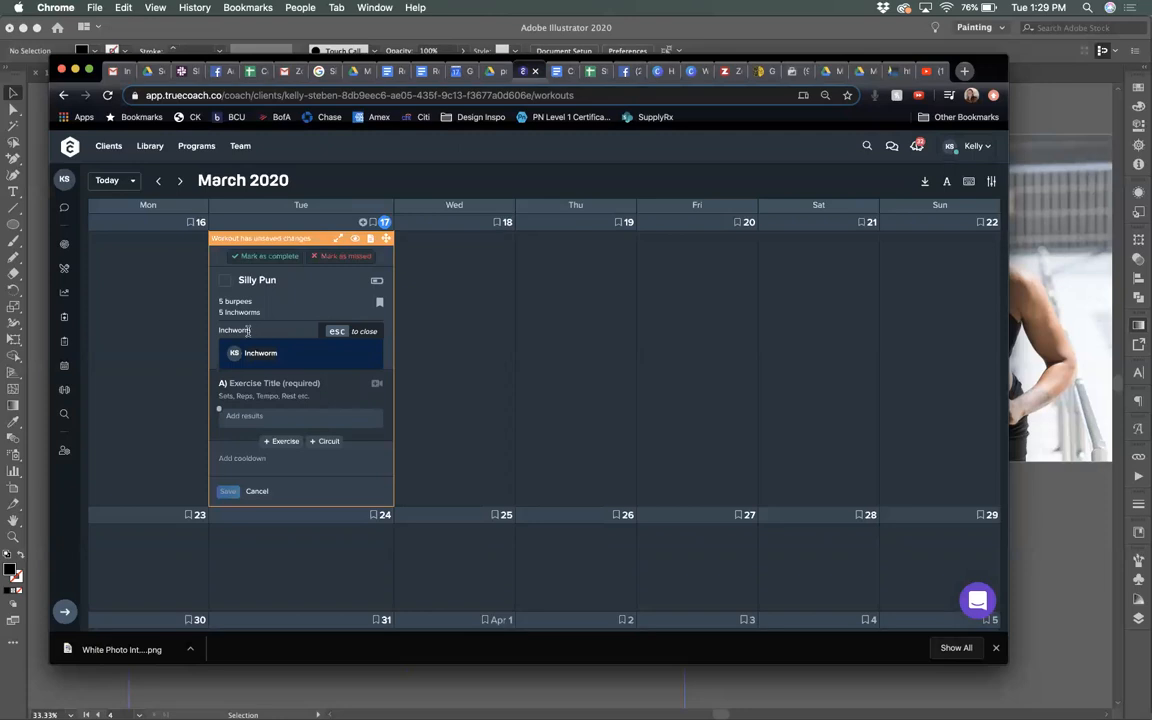
left_click_drag(251, 330, 201, 334)
key("BackSpace")
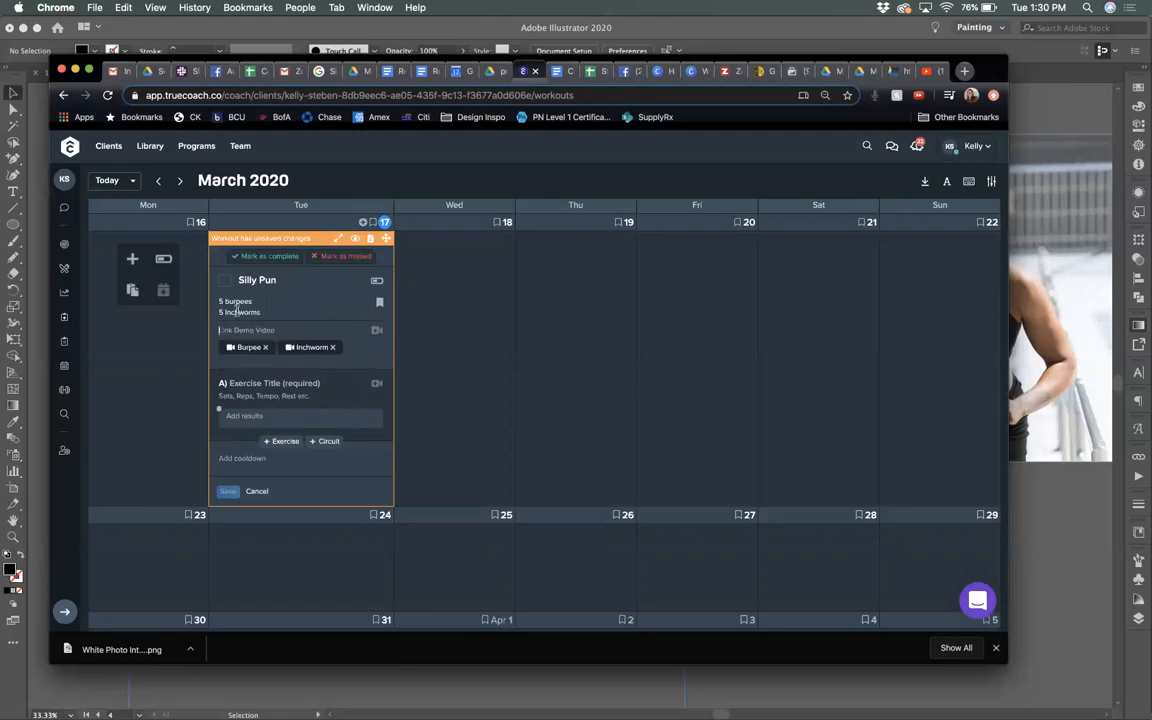
Step: Enter 1:00 Pigeon Pose as the workout's cooldown and search the demo videos for pigeon
left_click(250, 458)
type("1:00 Pigeon")
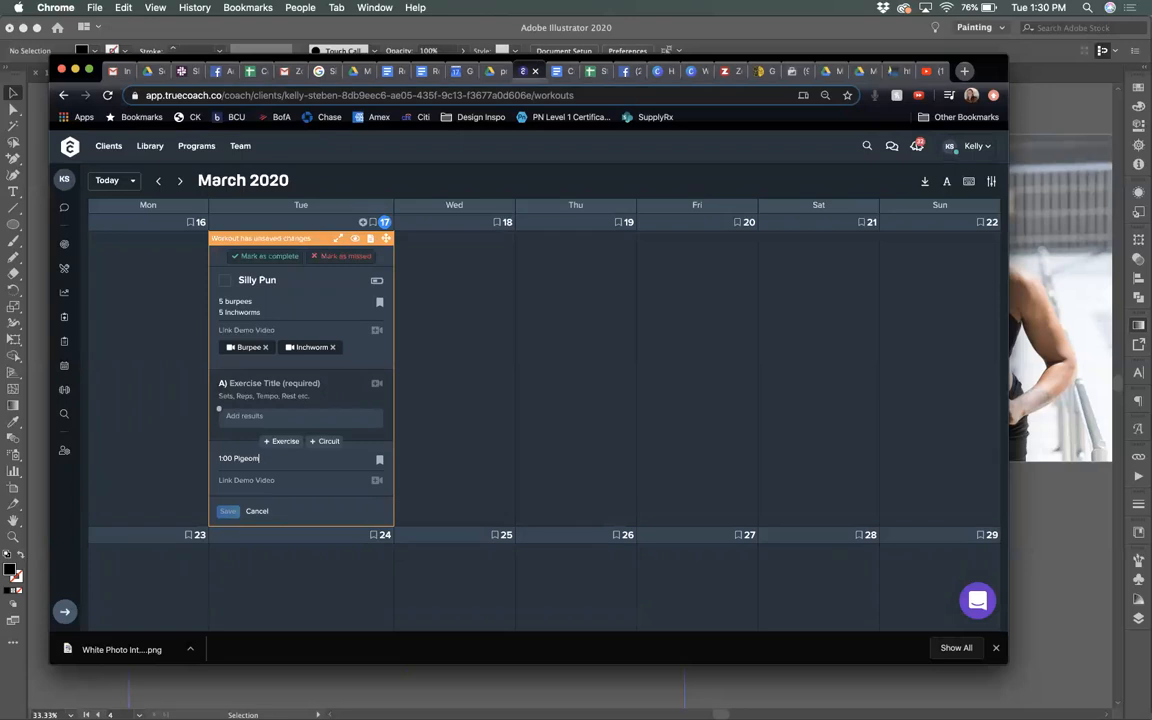
type(" Pose ")
type("pigeon")
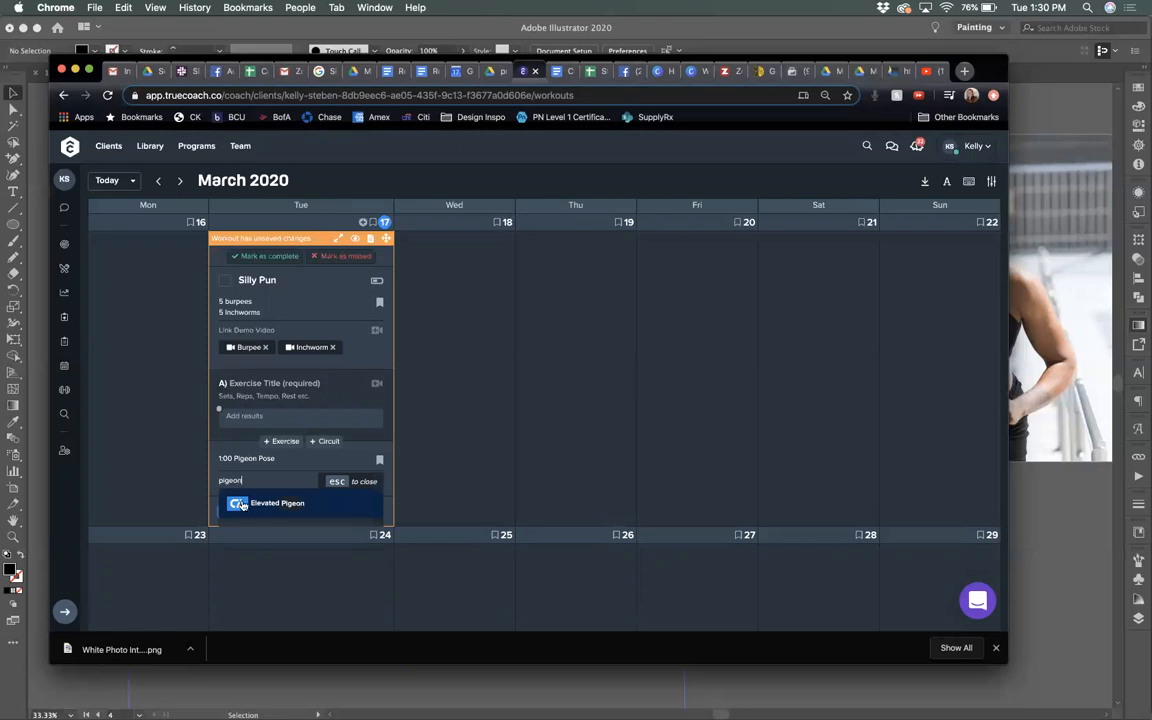
Step: Change the cooldown to 1:00 Supine Pigeon and link the Supine Pigeon demo video to it
left_click_drag(286, 459, 231, 459)
type("Supine")
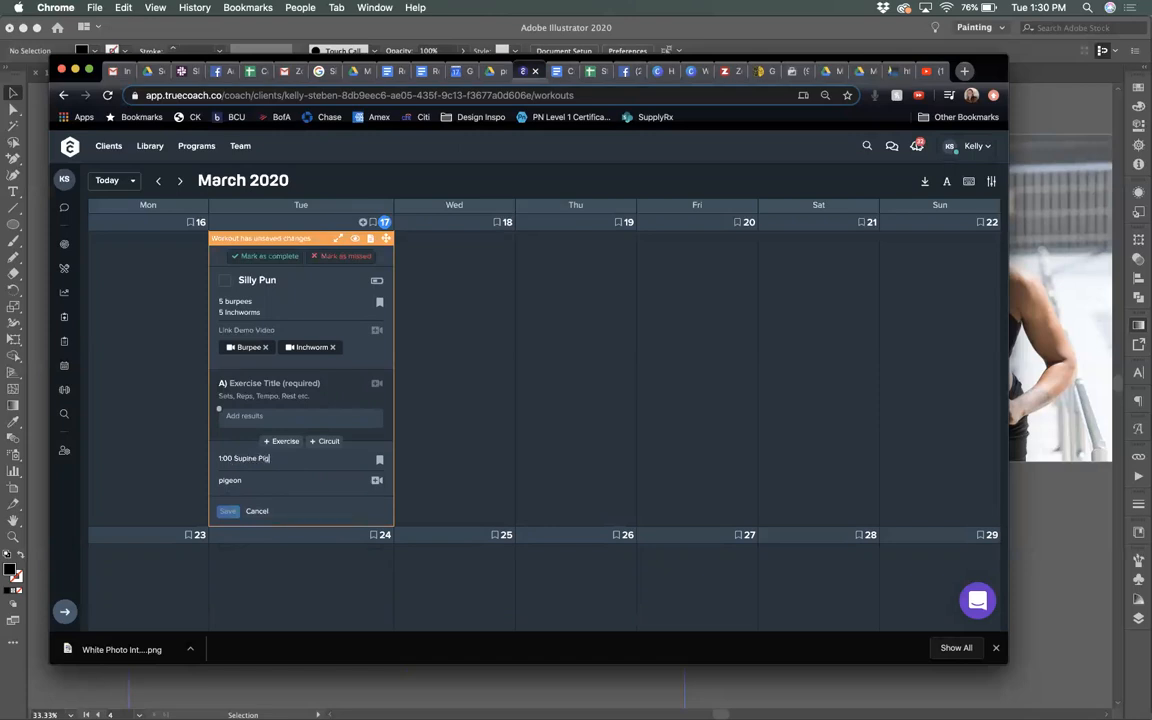
left_click_drag(249, 481, 200, 481)
type("Supine")
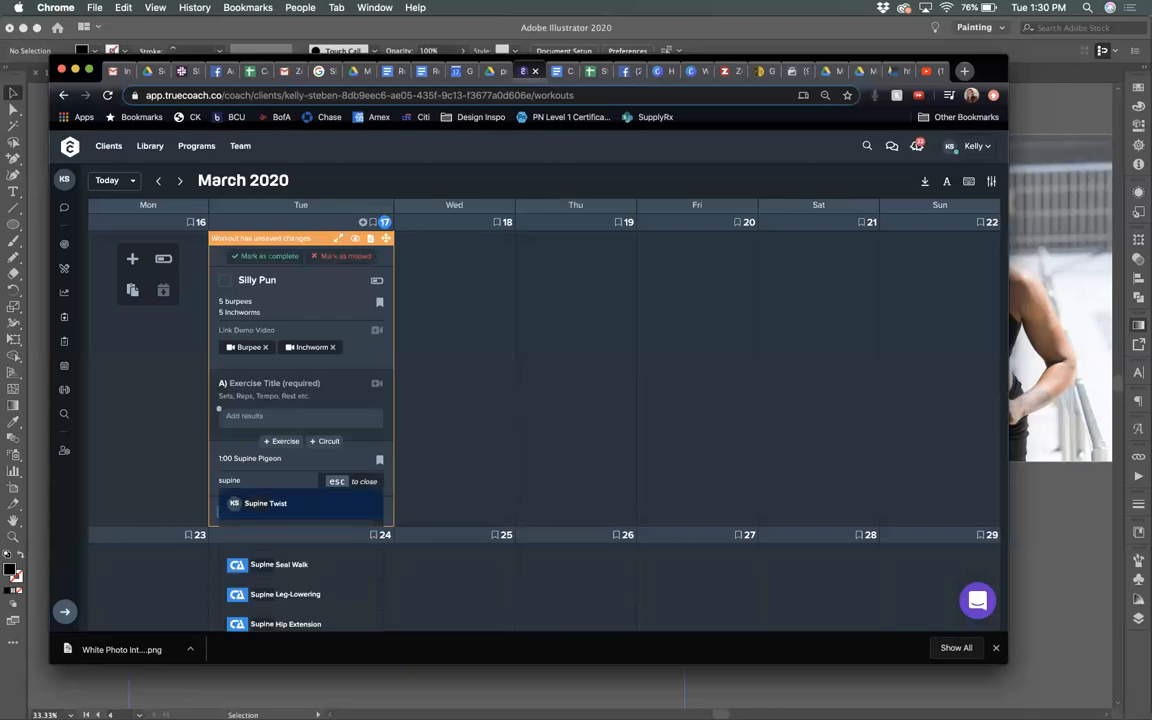
type(" pi")
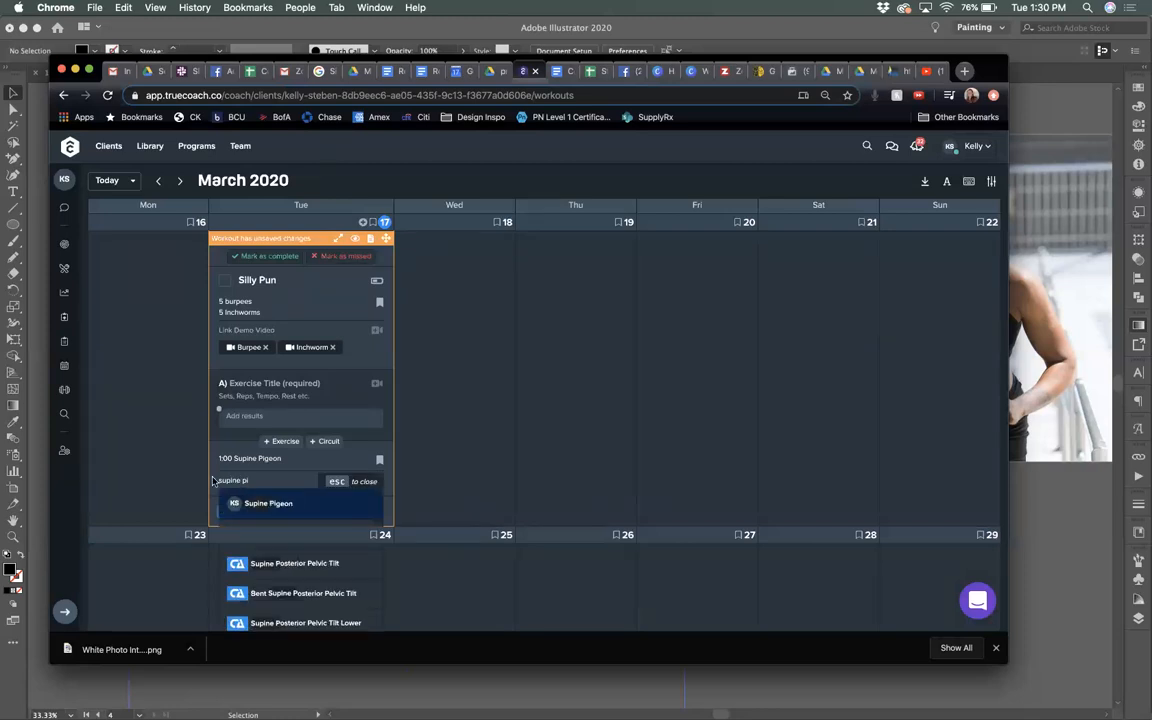
key("Return")
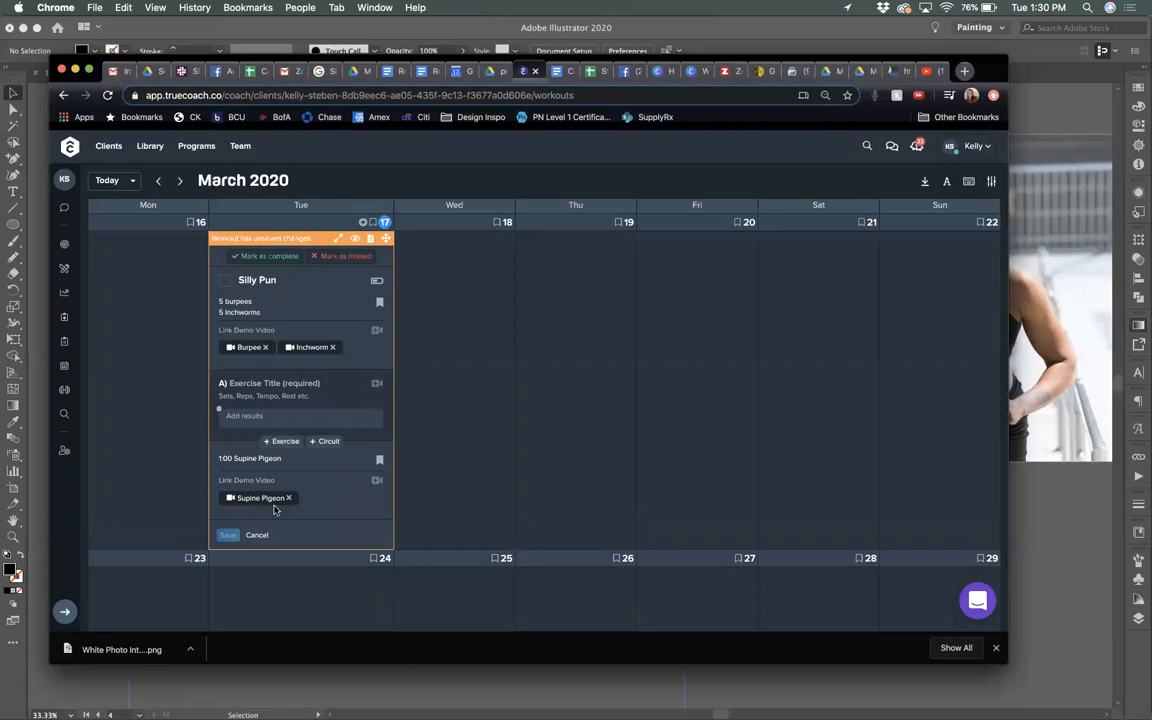
Step: Set exercise A of the workout to Push-Up from the exercise library
left_click(245, 384)
type("Push")
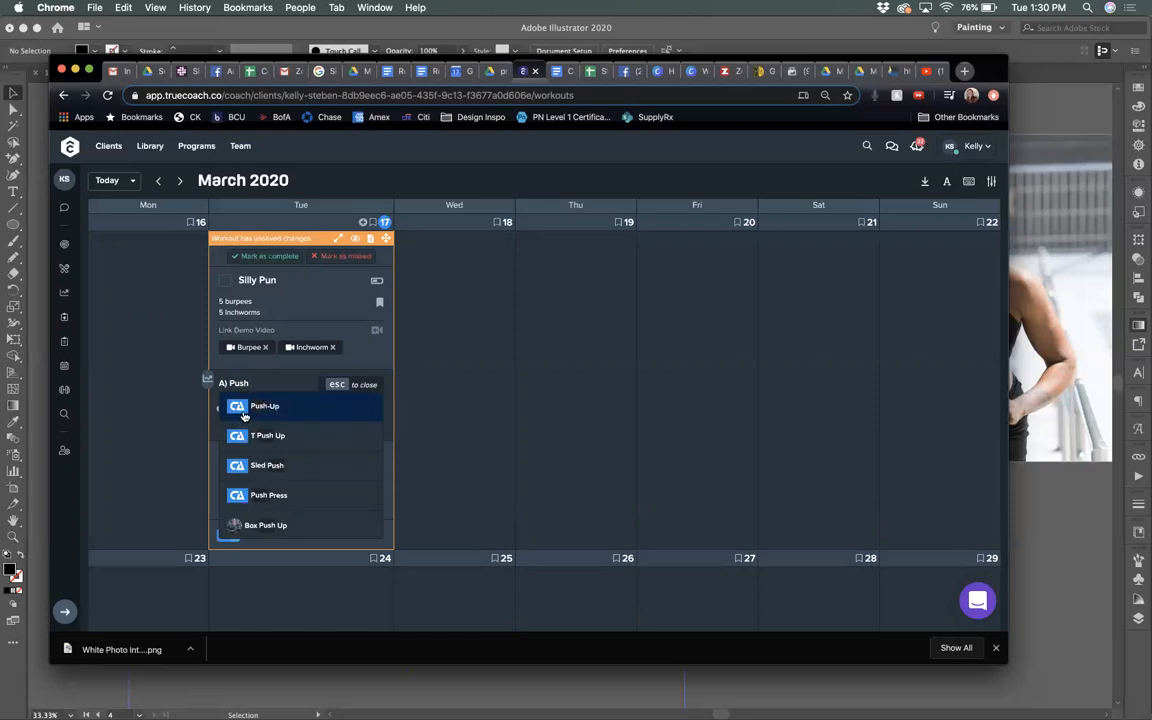
left_click(240, 408)
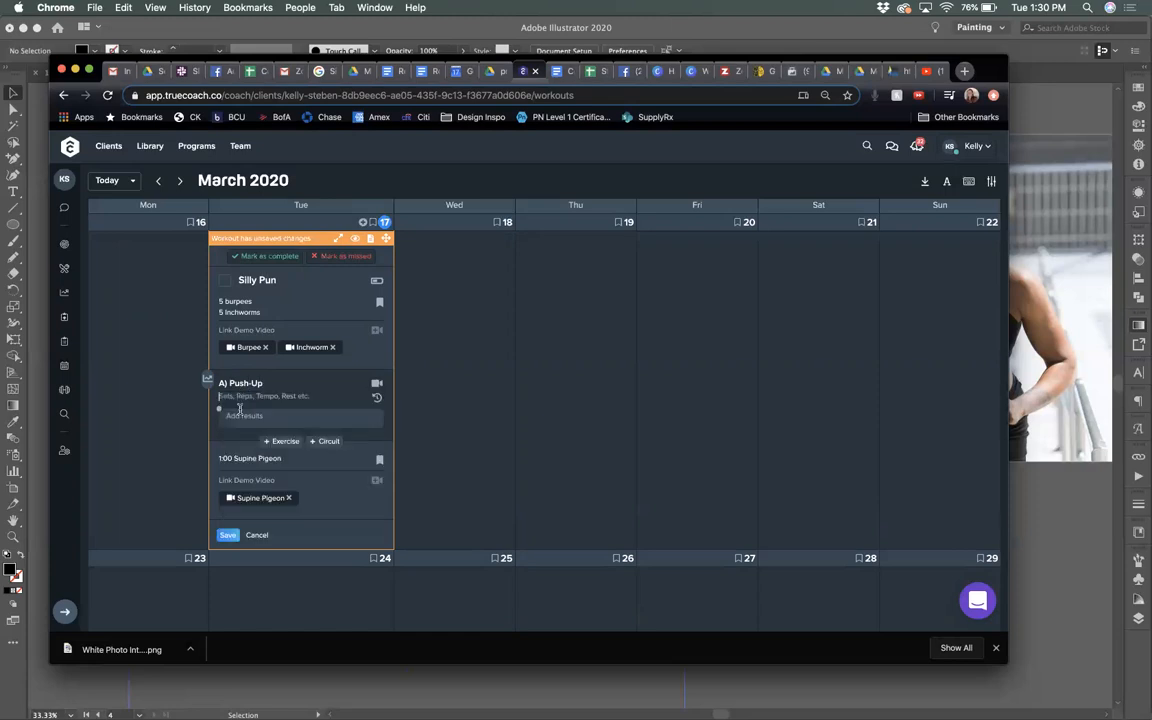
Step: Replace exercise A with Box Push Up from the exercise library and prescribe 10 reps
left_click(377, 385)
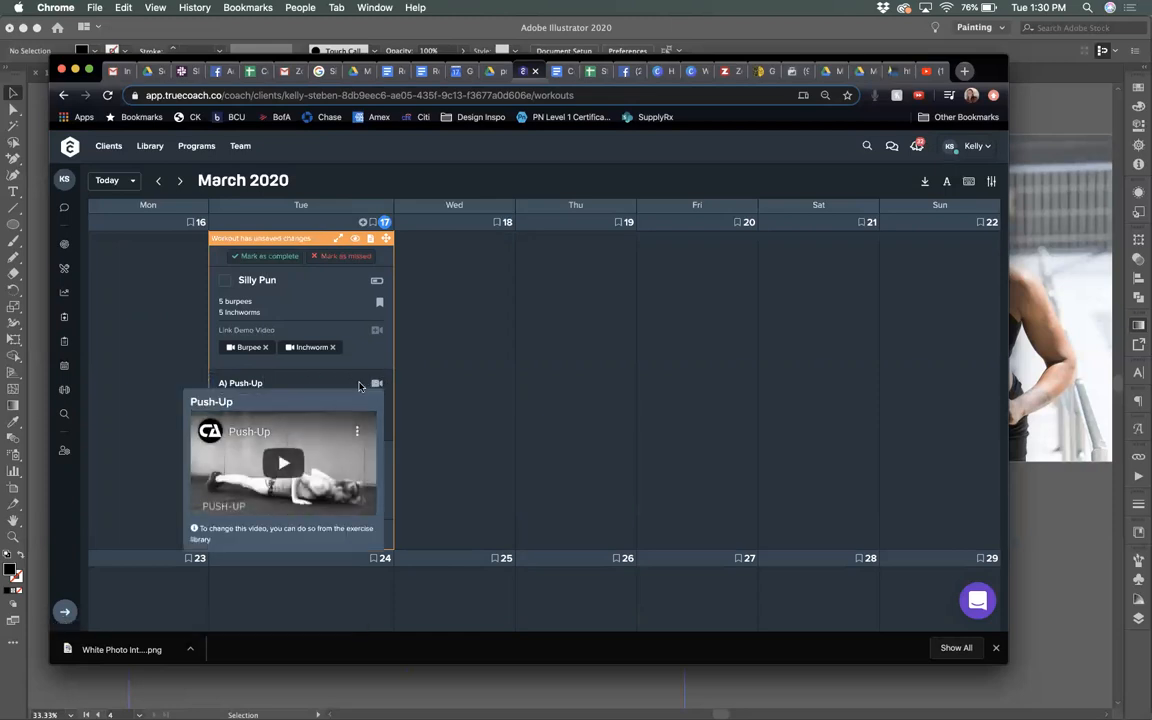
left_click(343, 384)
left_click_drag(281, 383, 230, 384)
type("Box Pu")
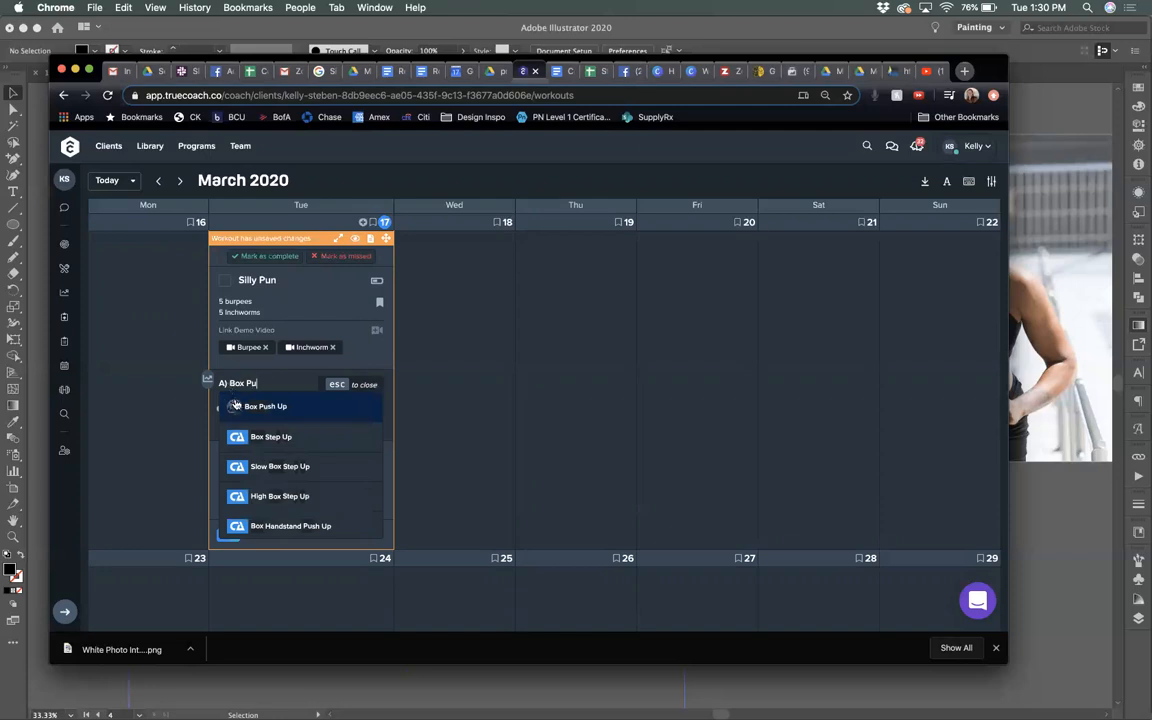
left_click(240, 407)
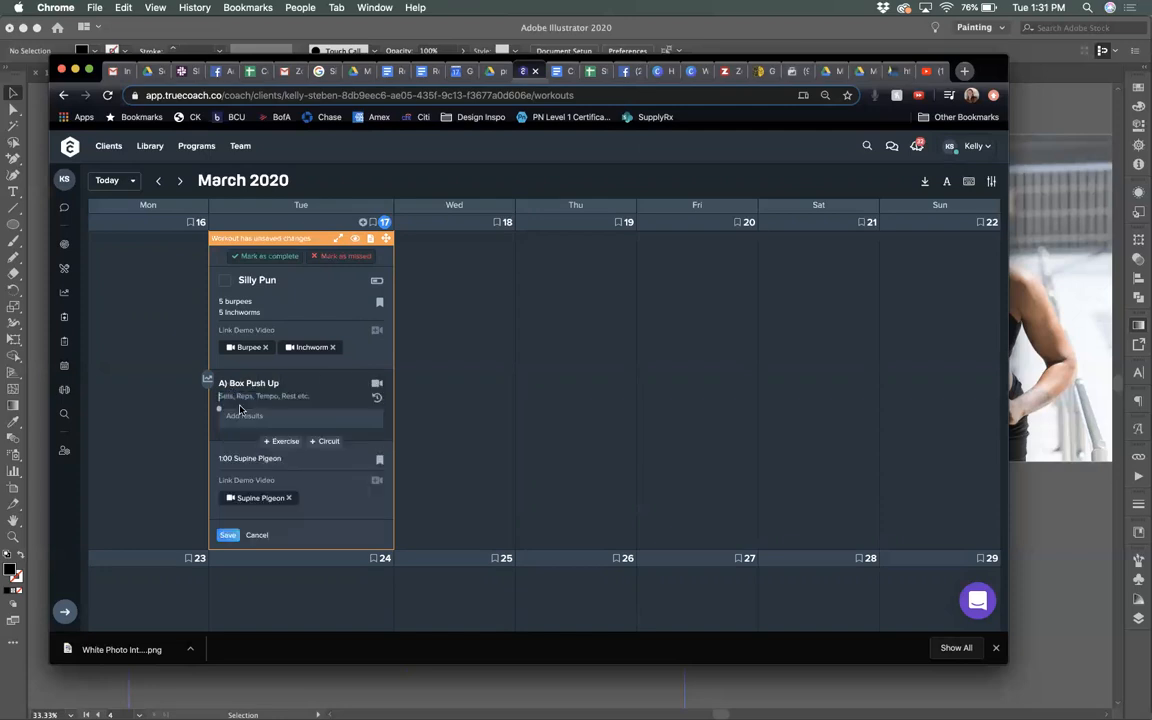
left_click(377, 385)
type("10 reps")
Step: Add Butterfly Situp as the second exercise, superset it with Box Push Up, and prescribe 15 reps
left_click(280, 442)
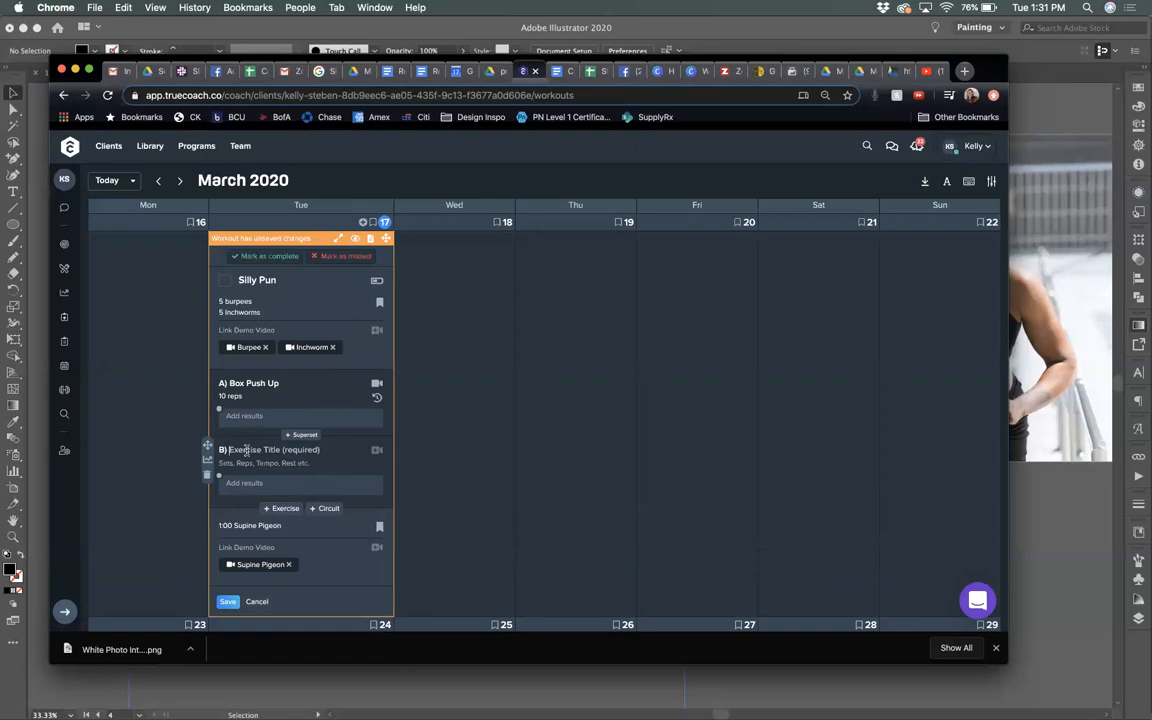
type("situp")
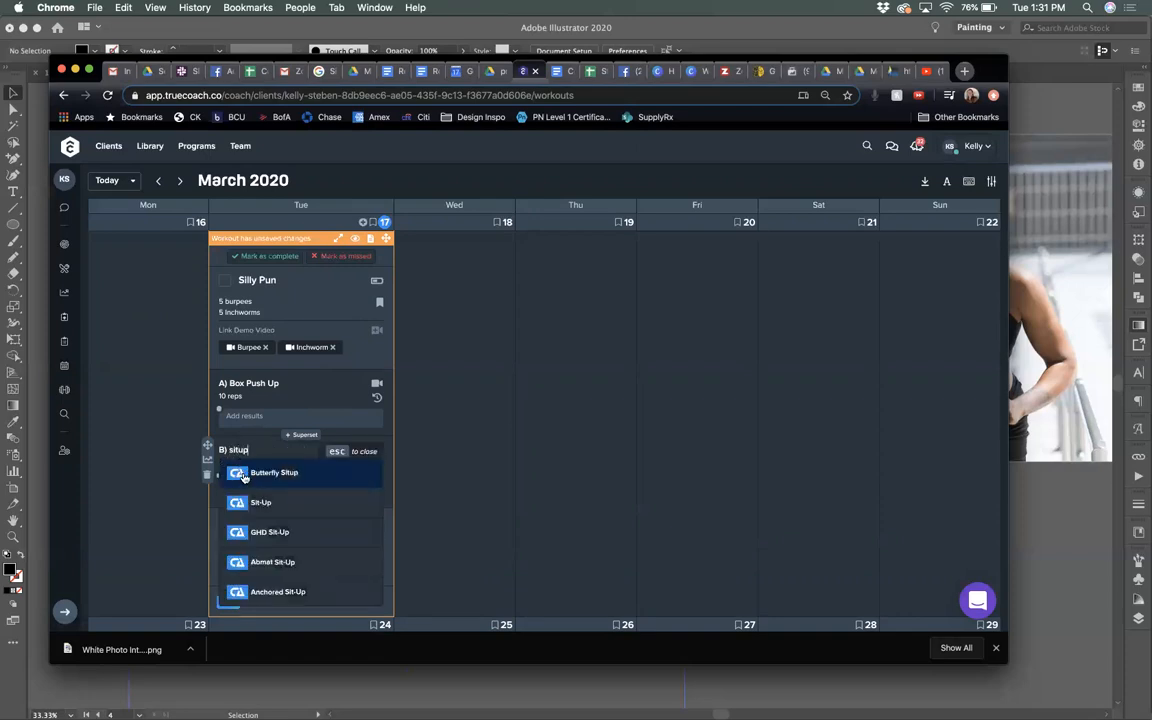
left_click(243, 477)
left_click(301, 435)
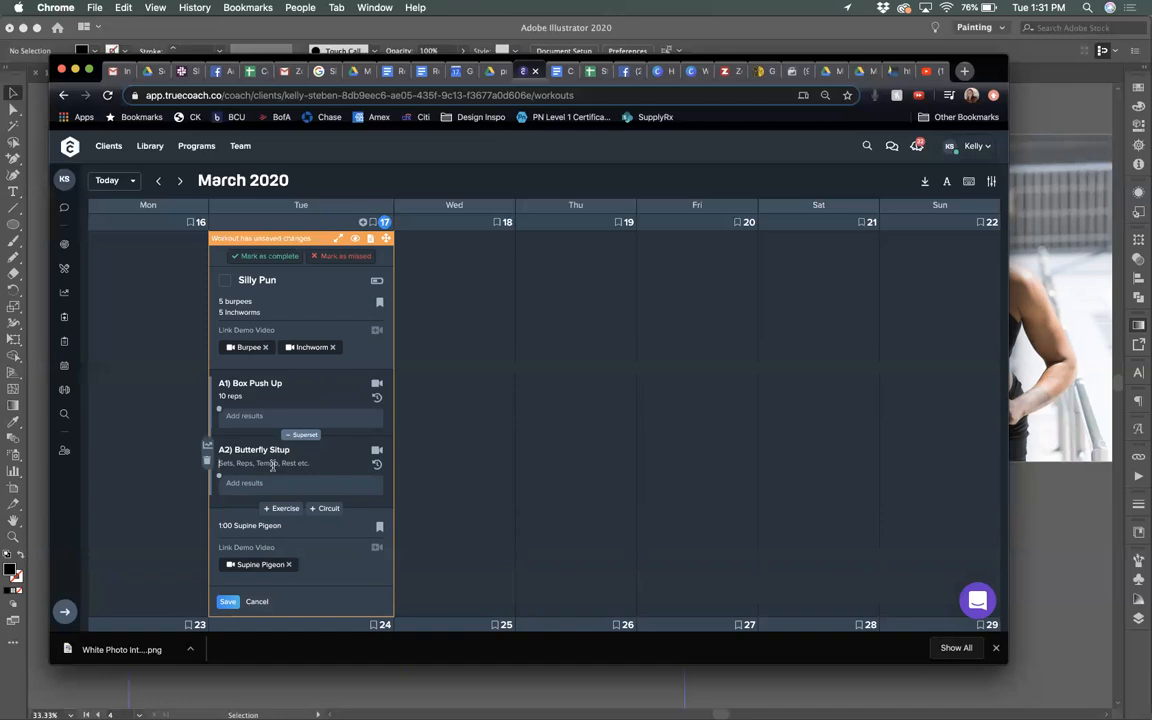
type("15 reps")
Step: Ungroup Box Push Up and Butterfly Situp and join them again as a superset
left_click(303, 437)
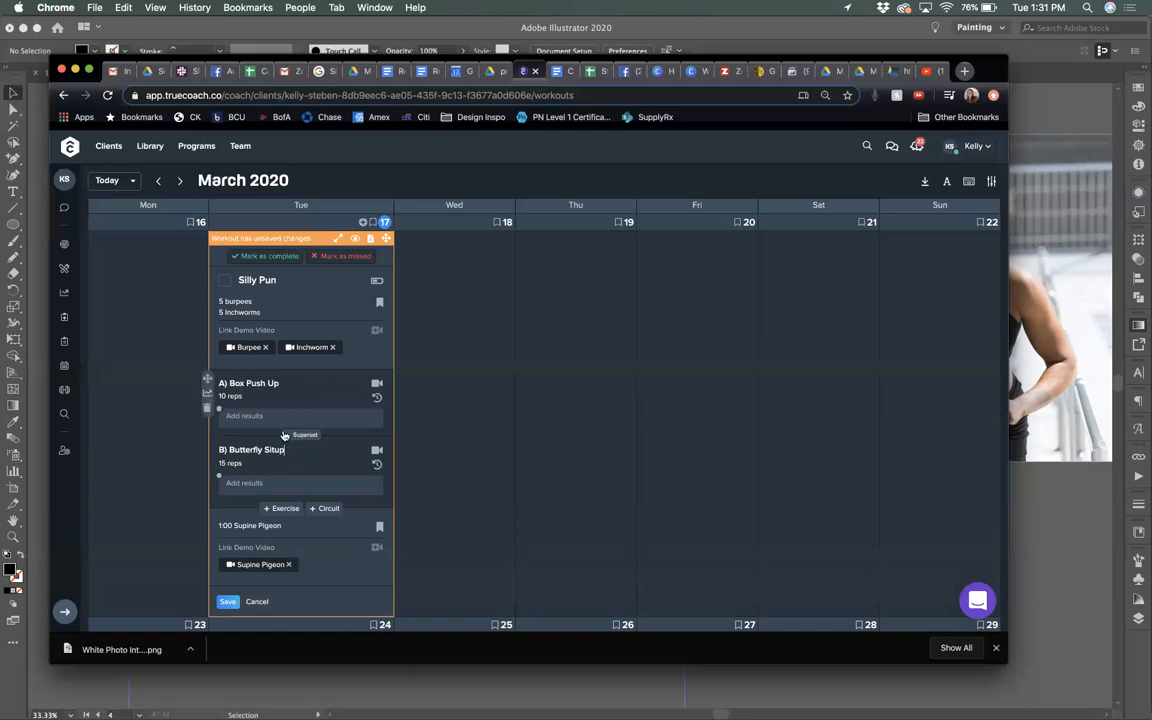
left_click(234, 454)
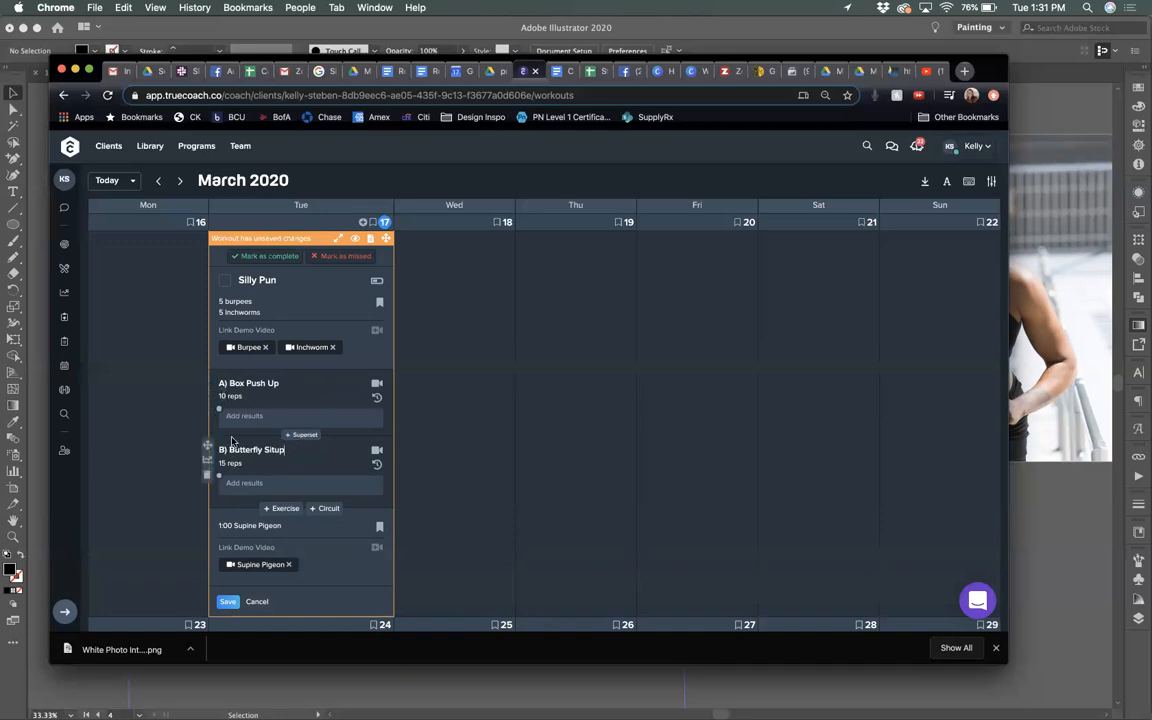
left_click(297, 440)
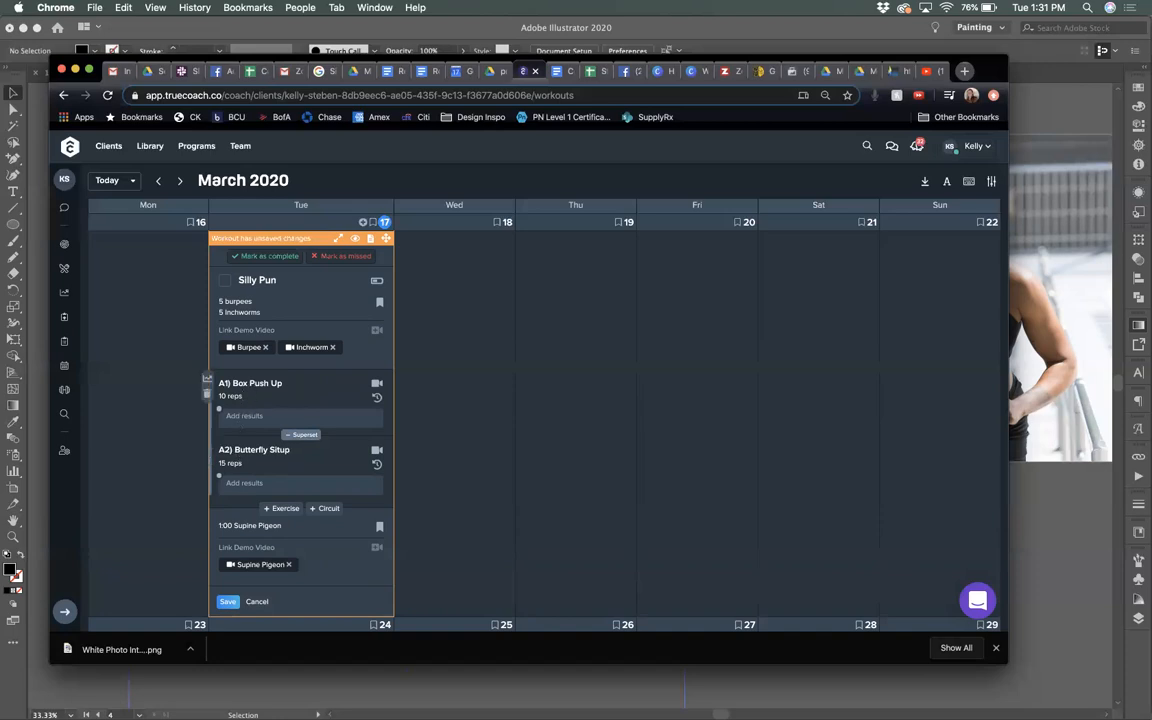
Step: Add FIVE SETS above the reps of both Box Push Up and Butterfly Situp
key("Return")
key("Return")
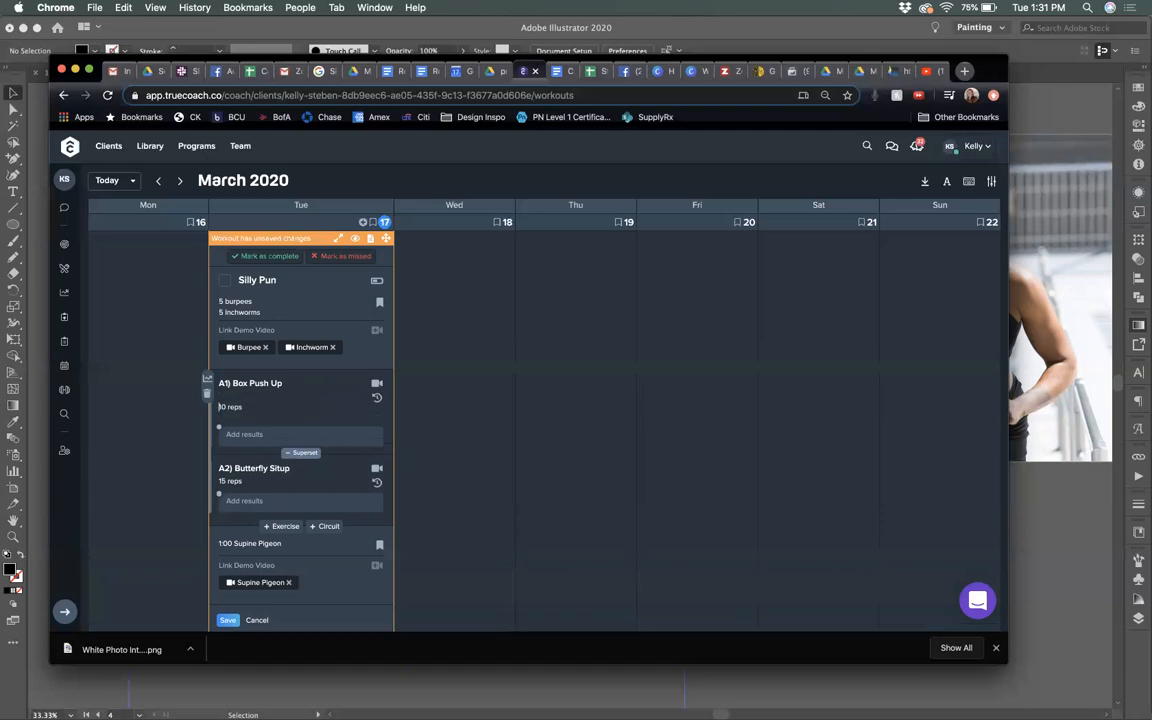
type("FIVE SETS")
left_click(219, 481)
key("Return")
type("FIVE SETS")
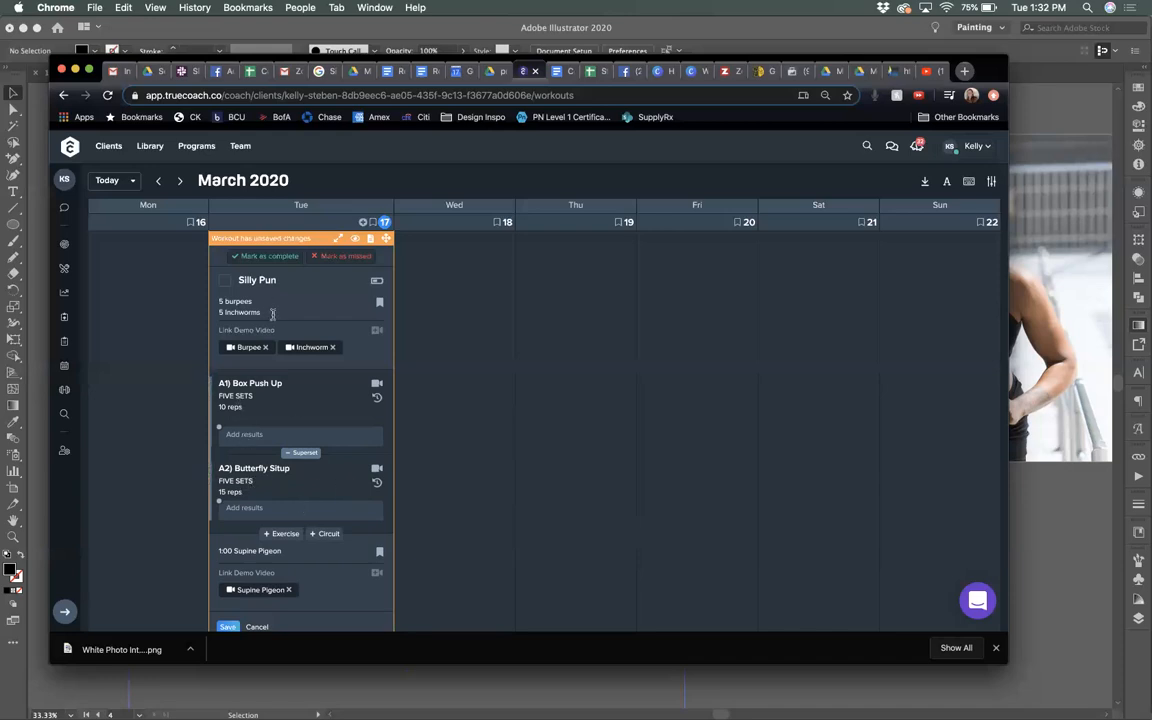
Step: Add the lines "FIVE ROUNDS of superset A" and "FOUR ROUNDS of superset B" below the inchworms in the warmup
key("Return")
key("Return")
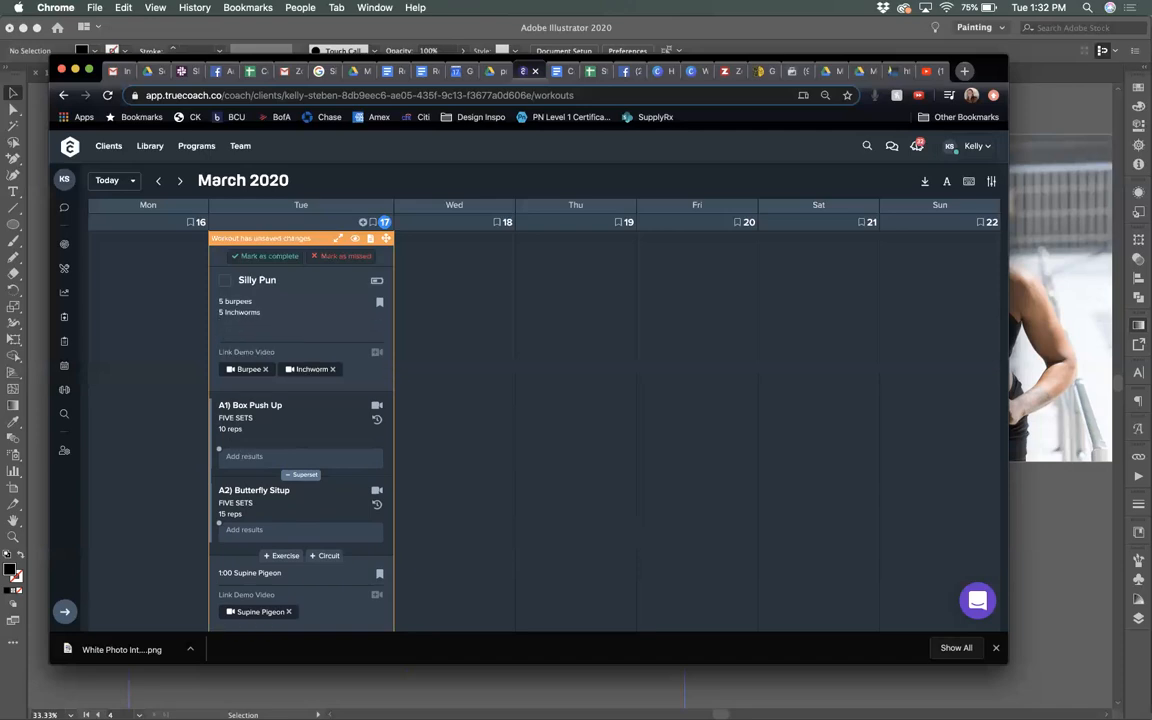
type("FIVE ROUNDS of sueperset A")
key("Return")
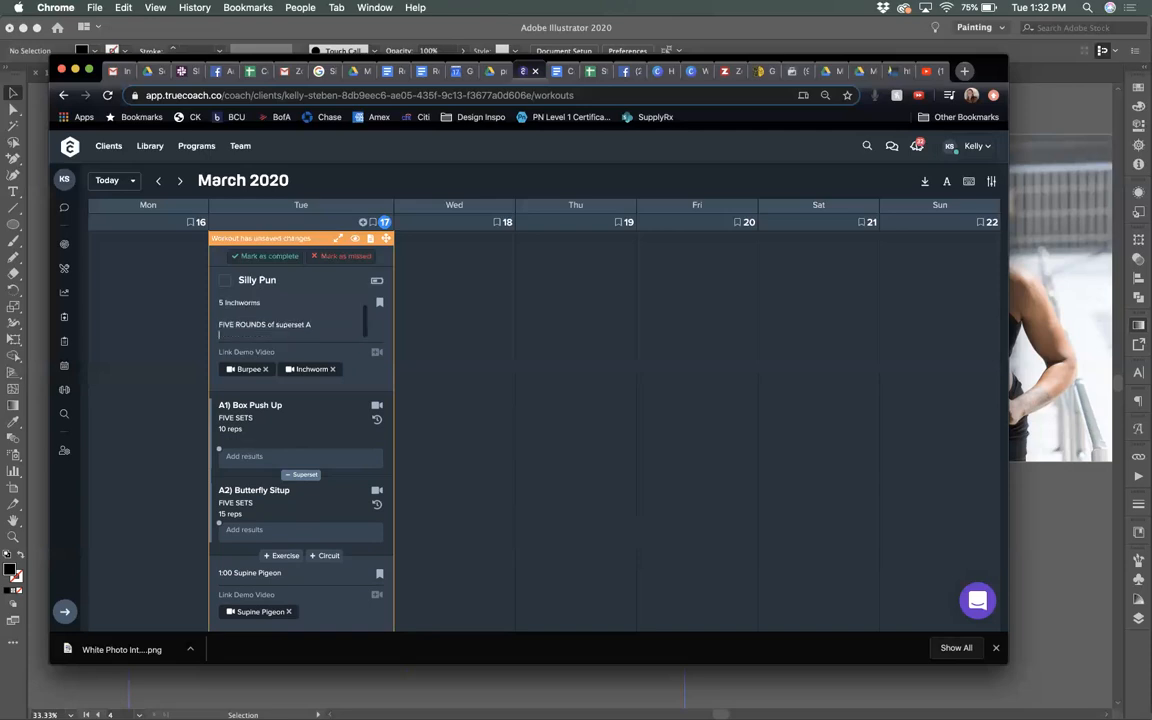
type("Four")
type("OUR ROUNDS of")
type(" sueperset B")
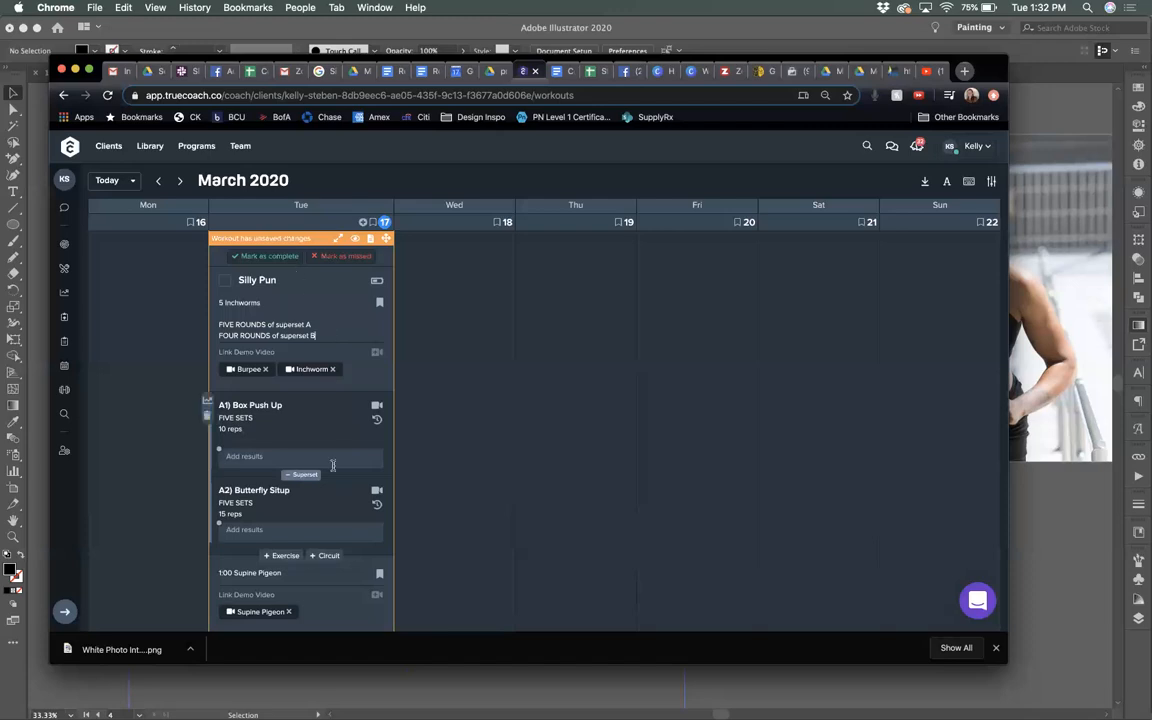
Step: Add Z-Press from the exercise library as exercise B of the workout
scroll(297, 420, "down", 3)
left_click(280, 459)
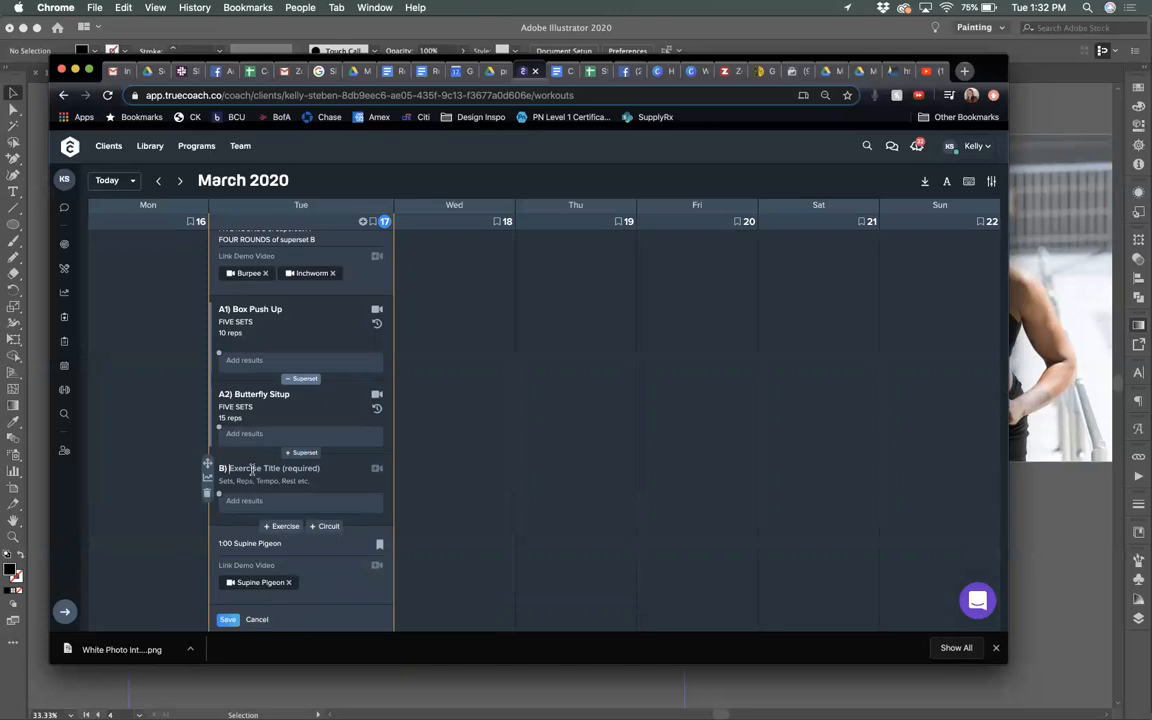
left_click(252, 468)
type("Press")
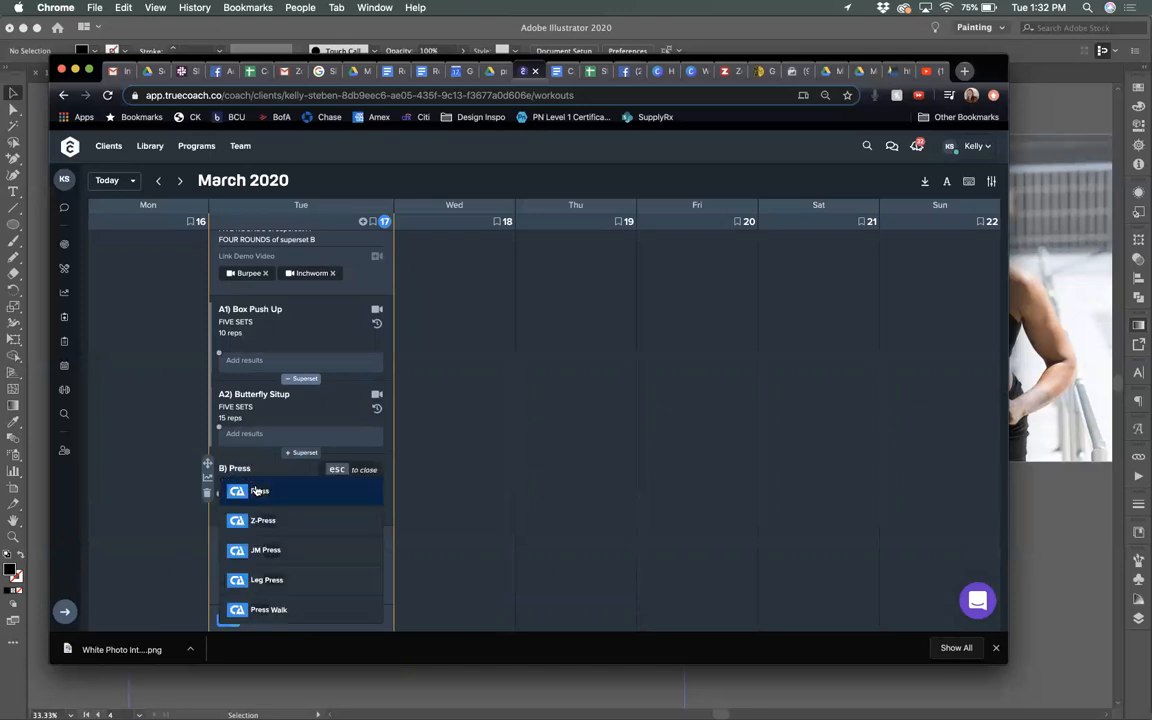
left_click(241, 514)
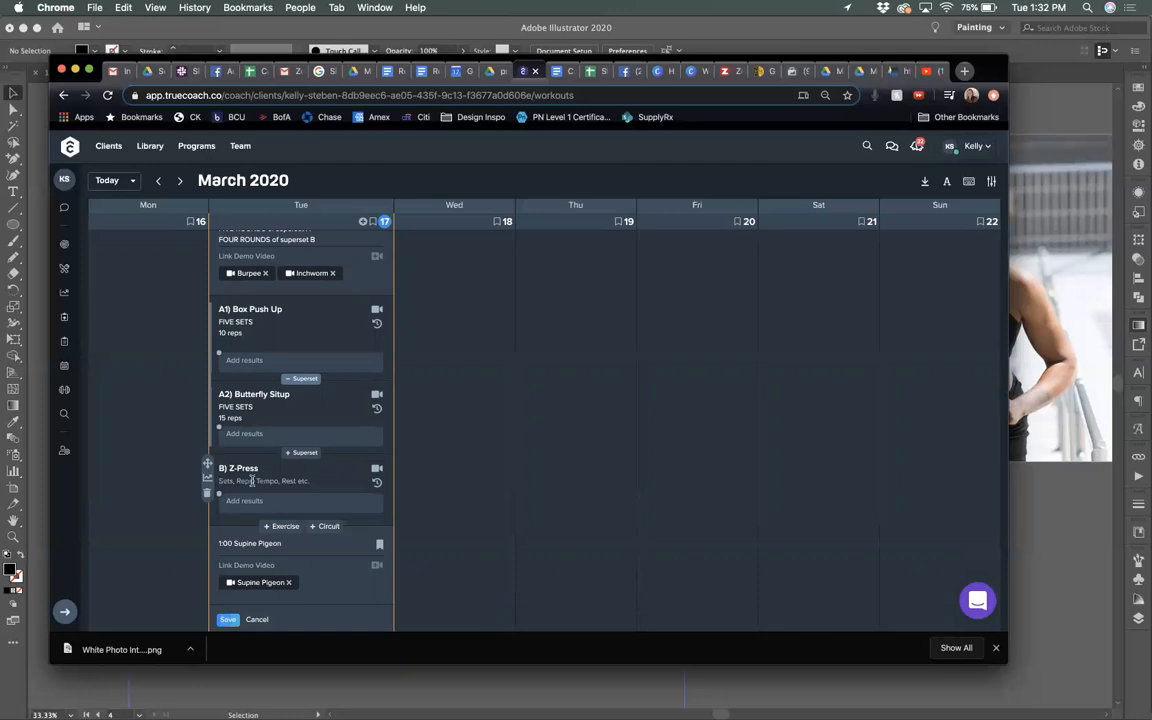
Step: Prescribe FOUR SETS of "8 reps 10lb dumbells" for the Z-Press
type("8 reps 10lb dumbells")
left_click(219, 481)
key("Return")
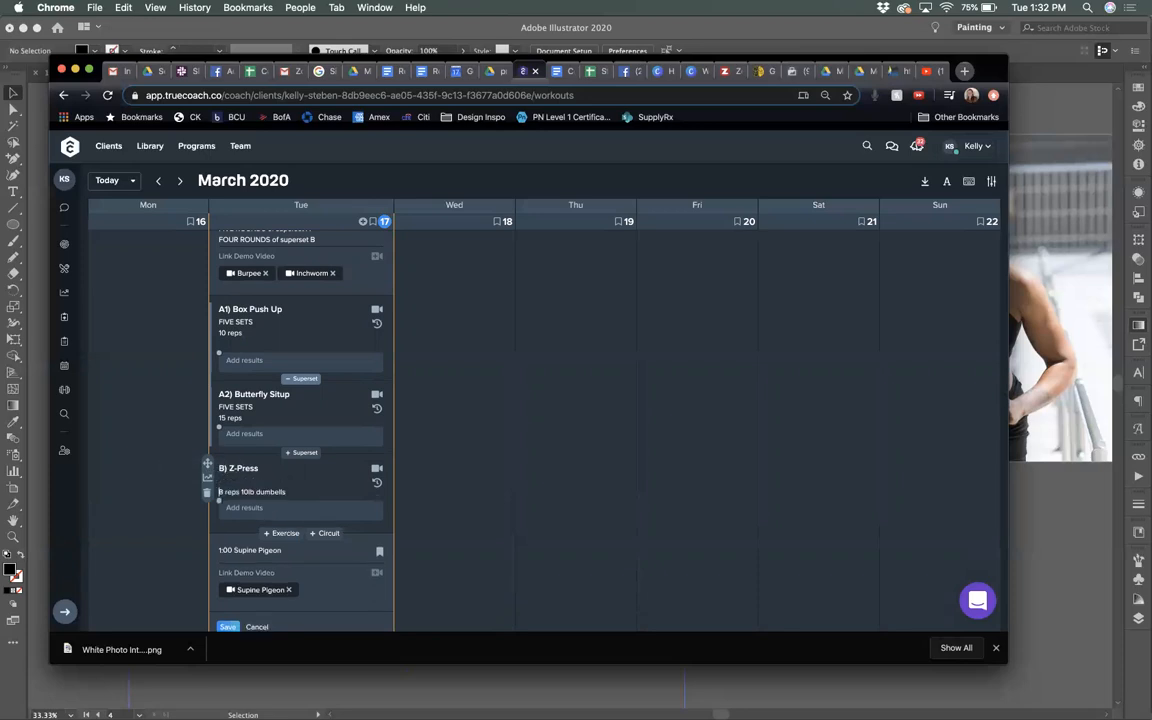
type("FOUR S")
scroll(235, 440, "down", 1)
type("ETS")
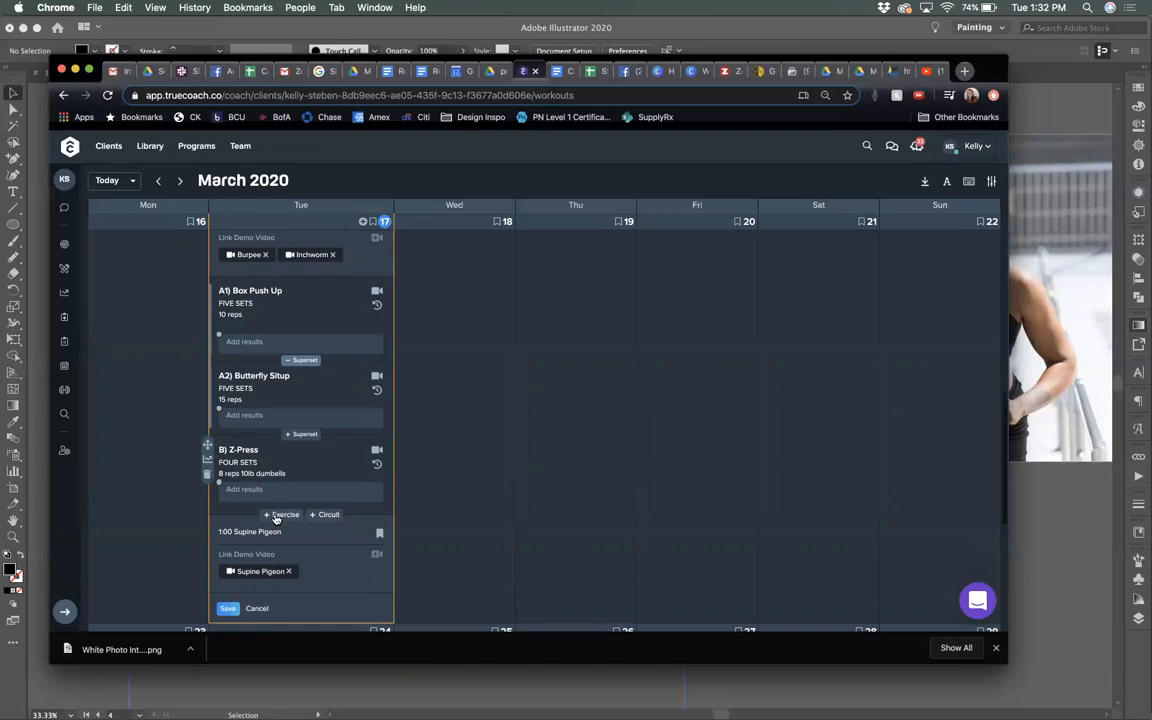
Step: Add Jump Lunges from the exercise library as exercise C with FOUR SETS of 8 reps
left_click(279, 514)
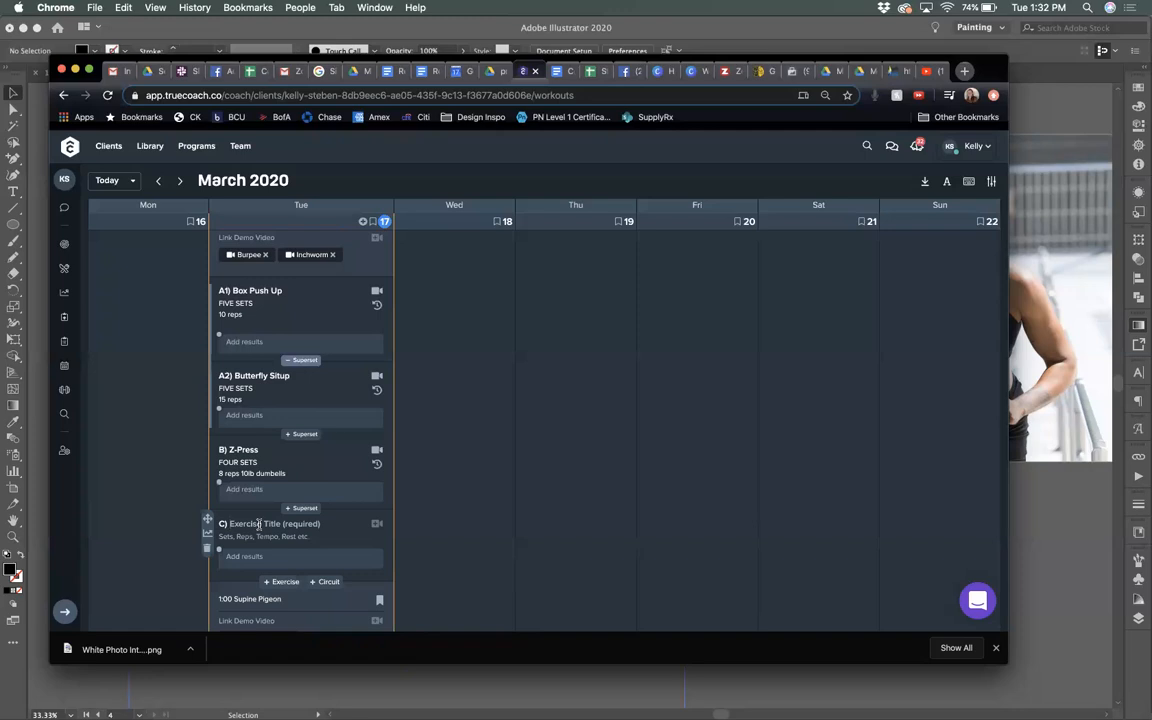
type("lunge")
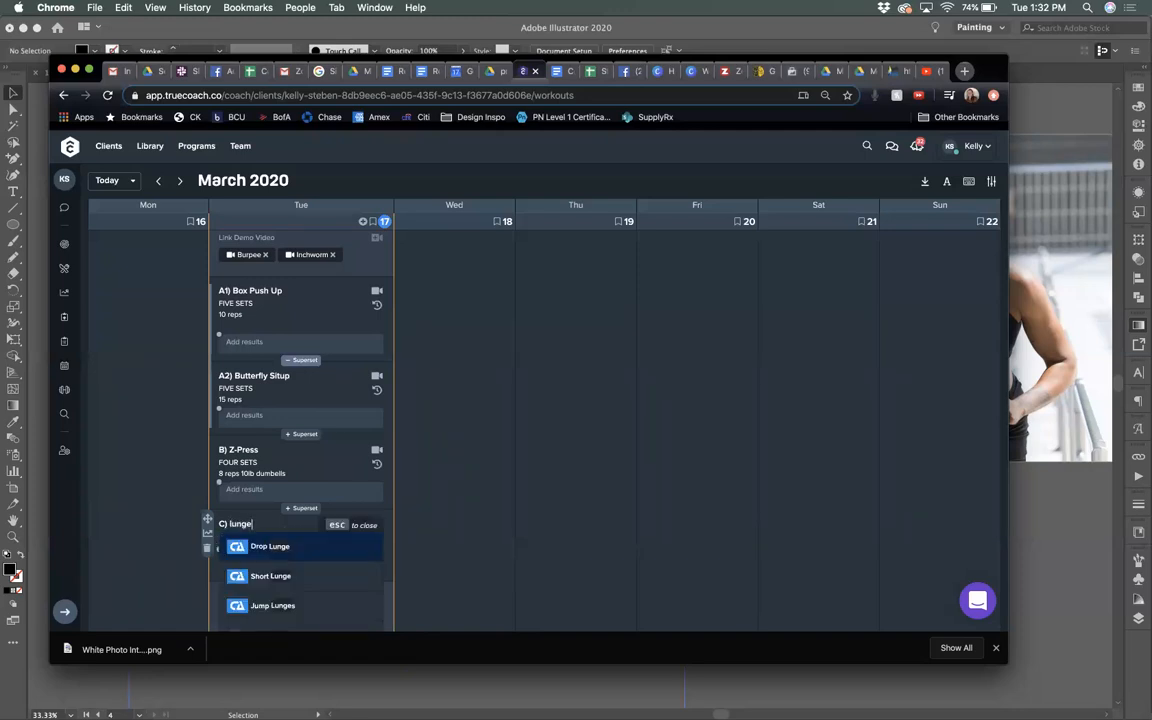
scroll(257, 547, "down", 2)
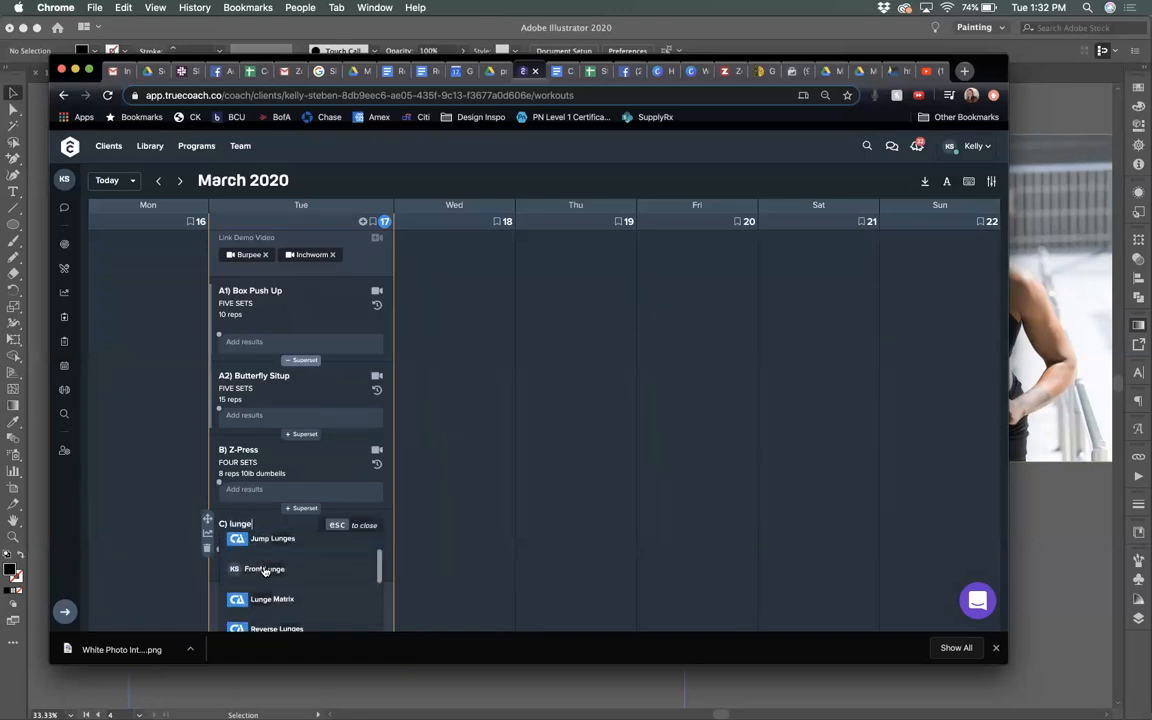
left_click(257, 543)
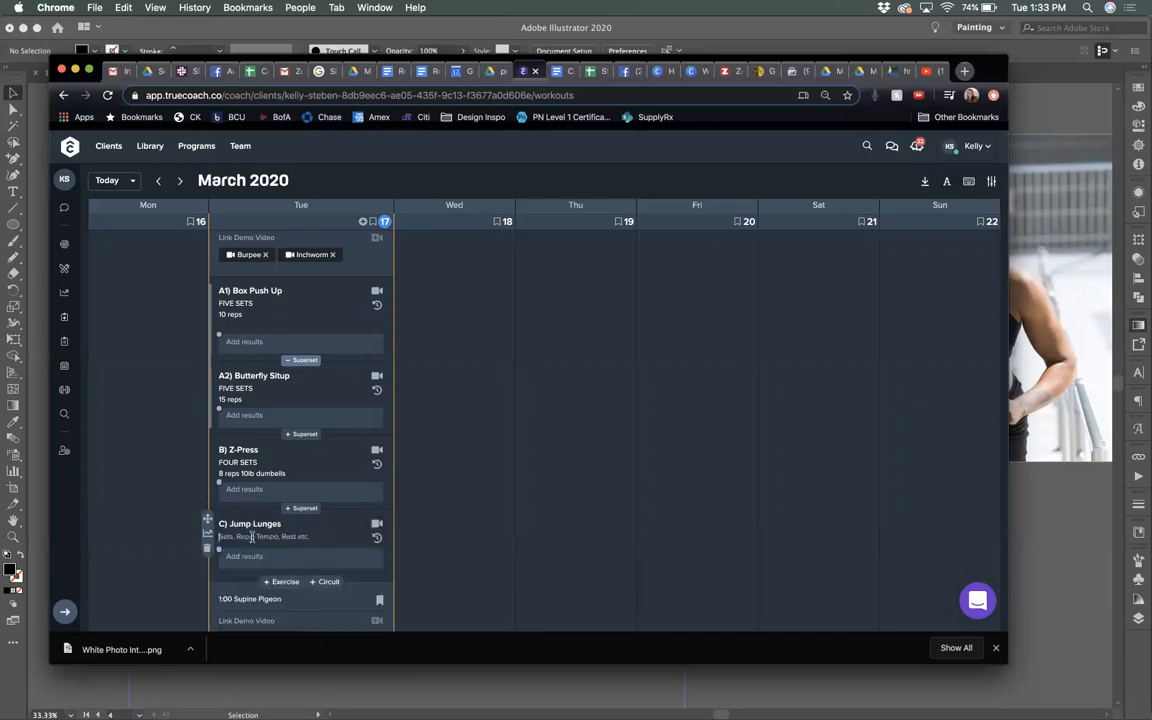
type("FOUR SETS")
key("Return")
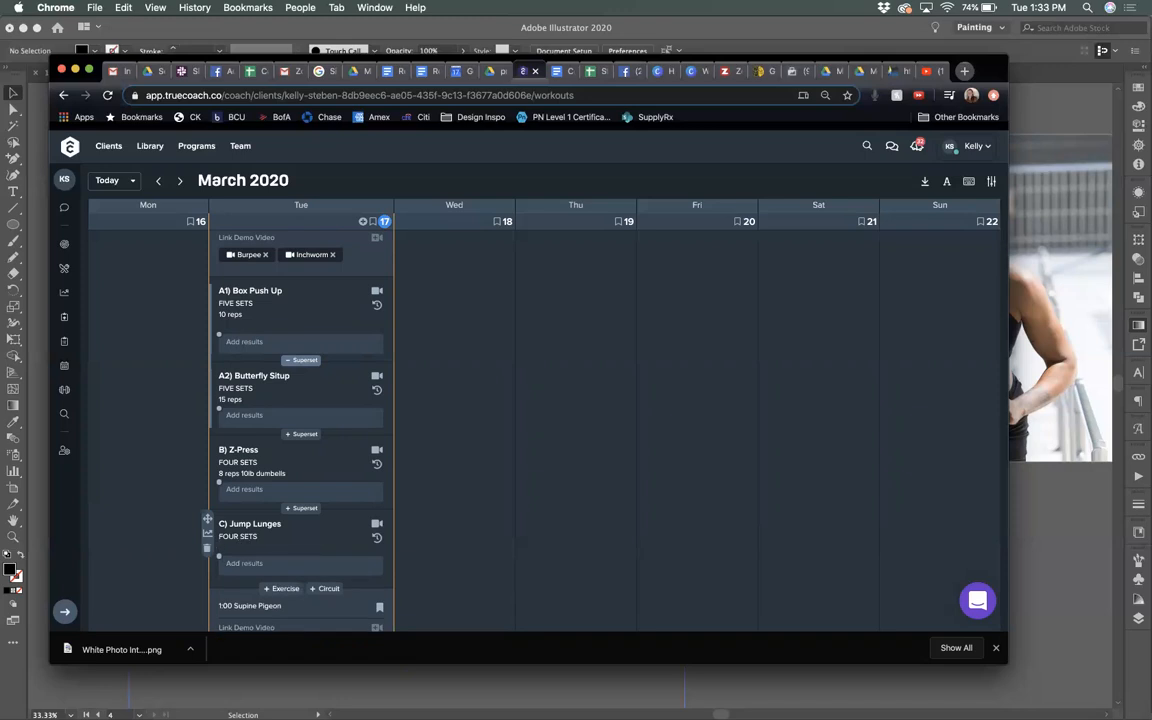
type("8 reps")
Step: Try the note "* take breaks if form collapses" under the Jump Lunges reps and delete it
scroll(298, 543, "down", 1)
key("Return")
key("Return")
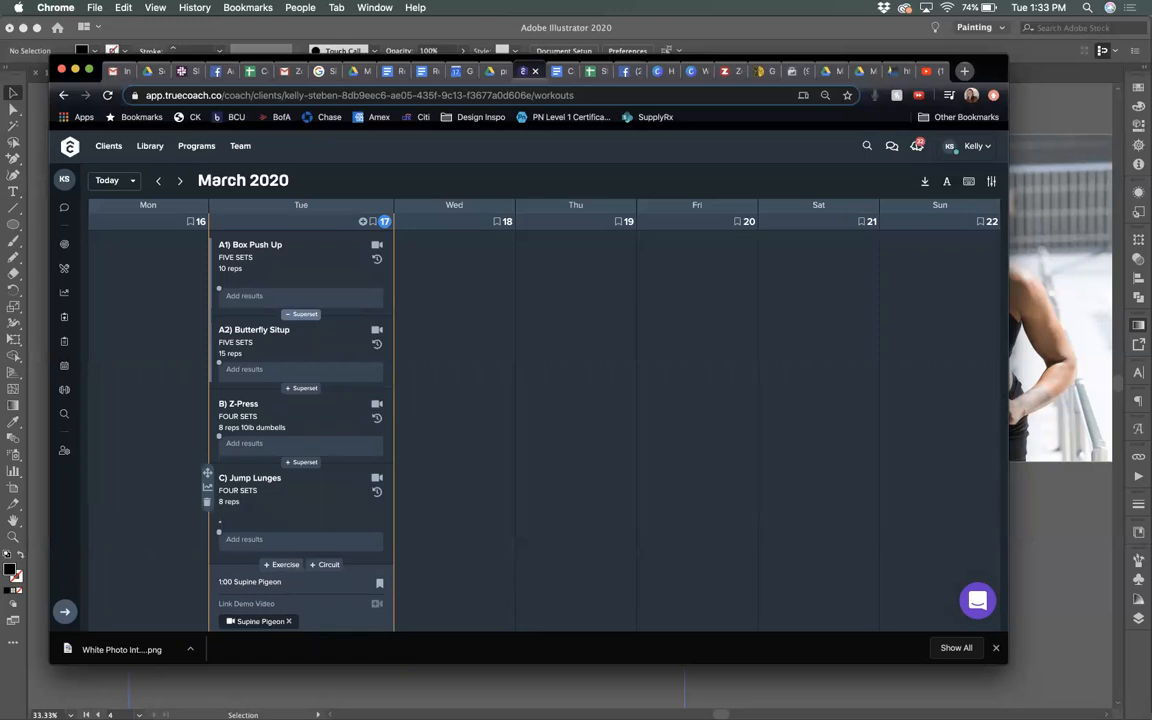
type("* take breaks if form collapses")
scroll(339, 543, "down", 1)
left_click_drag(316, 489, 207, 491)
key("BackSpace")
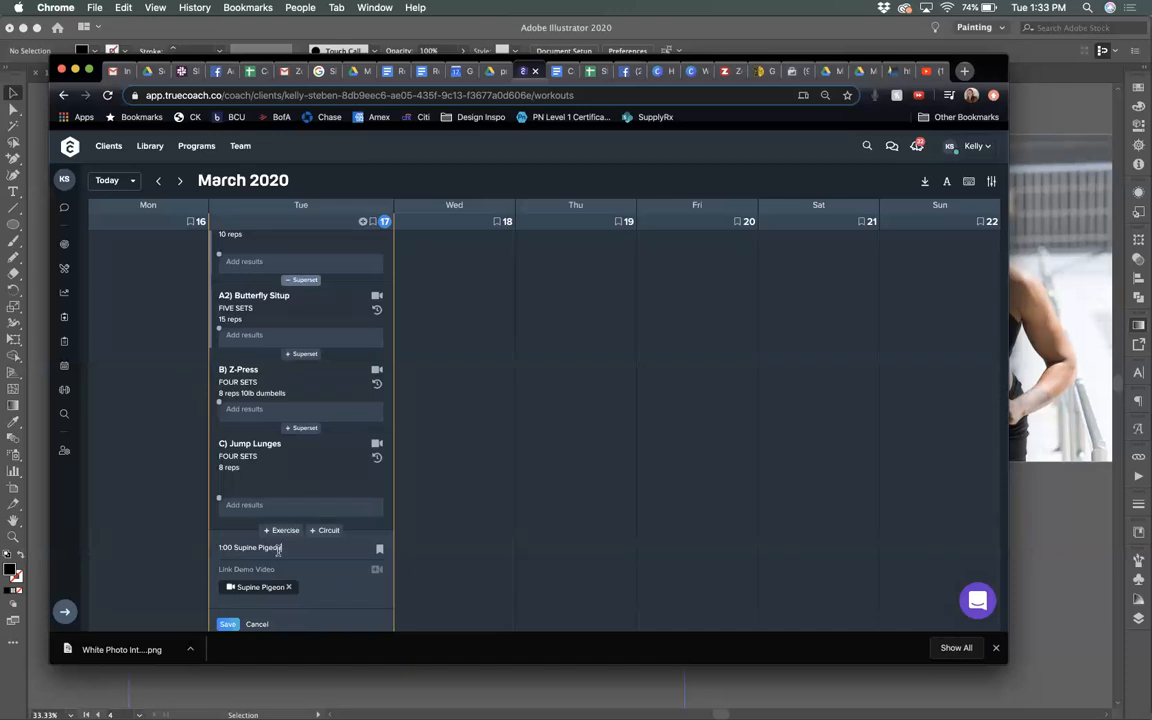
Step: Save the Silly Pun workout, and reopen it to add FIVE ROUNDS above the burpees in the warmup
scroll(280, 555, "down", 2)
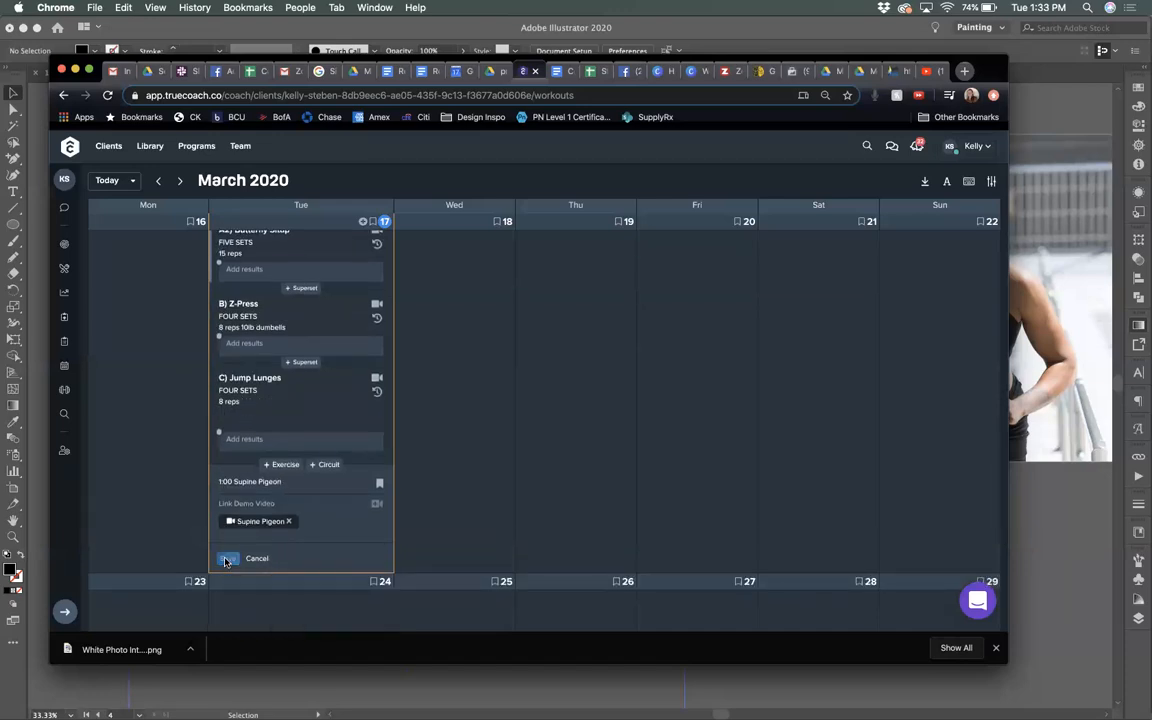
left_click(227, 559)
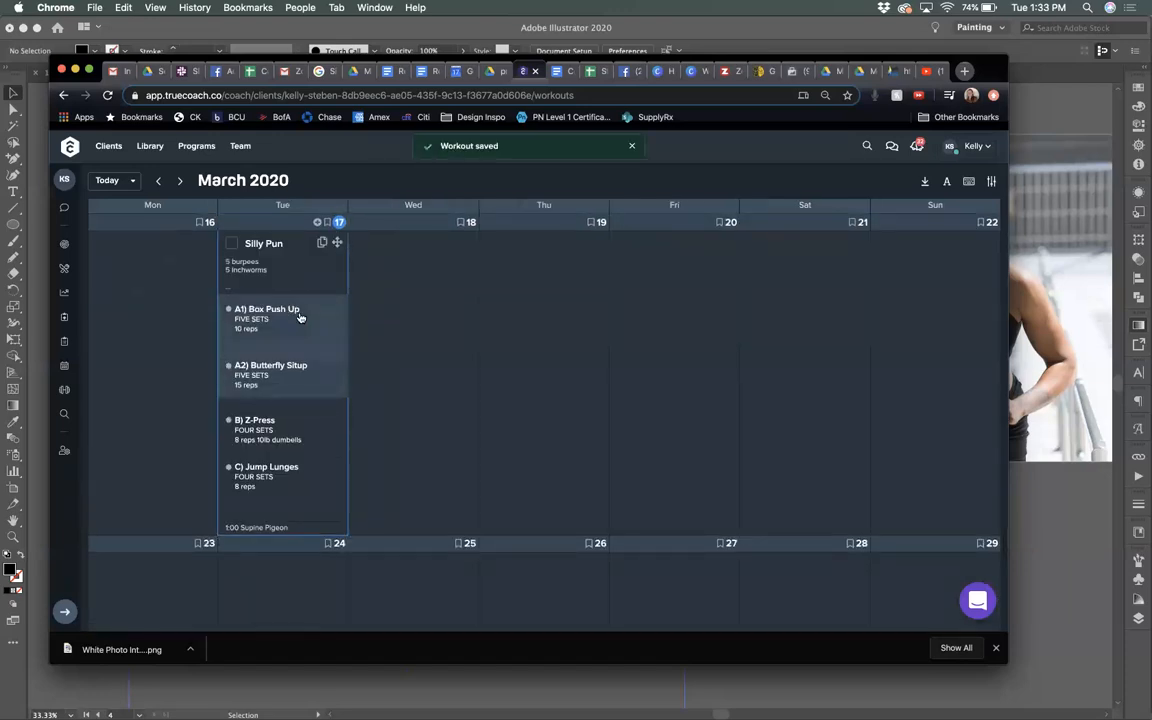
scroll(299, 317, "up", 2)
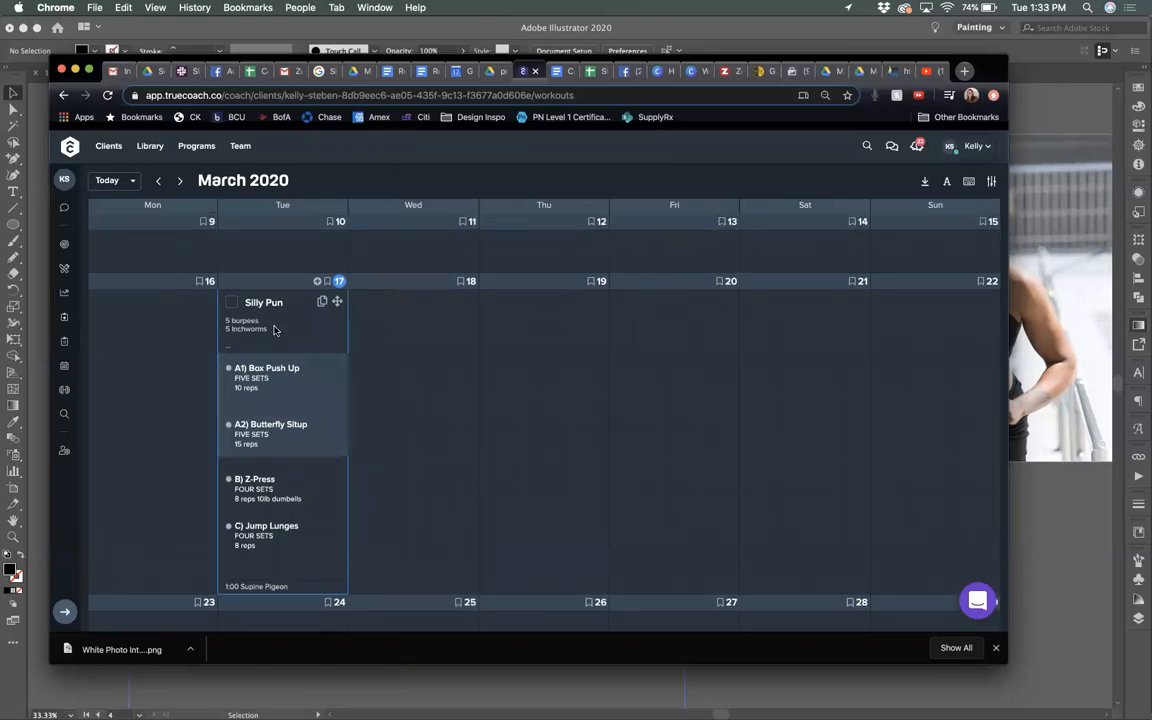
left_click(273, 328)
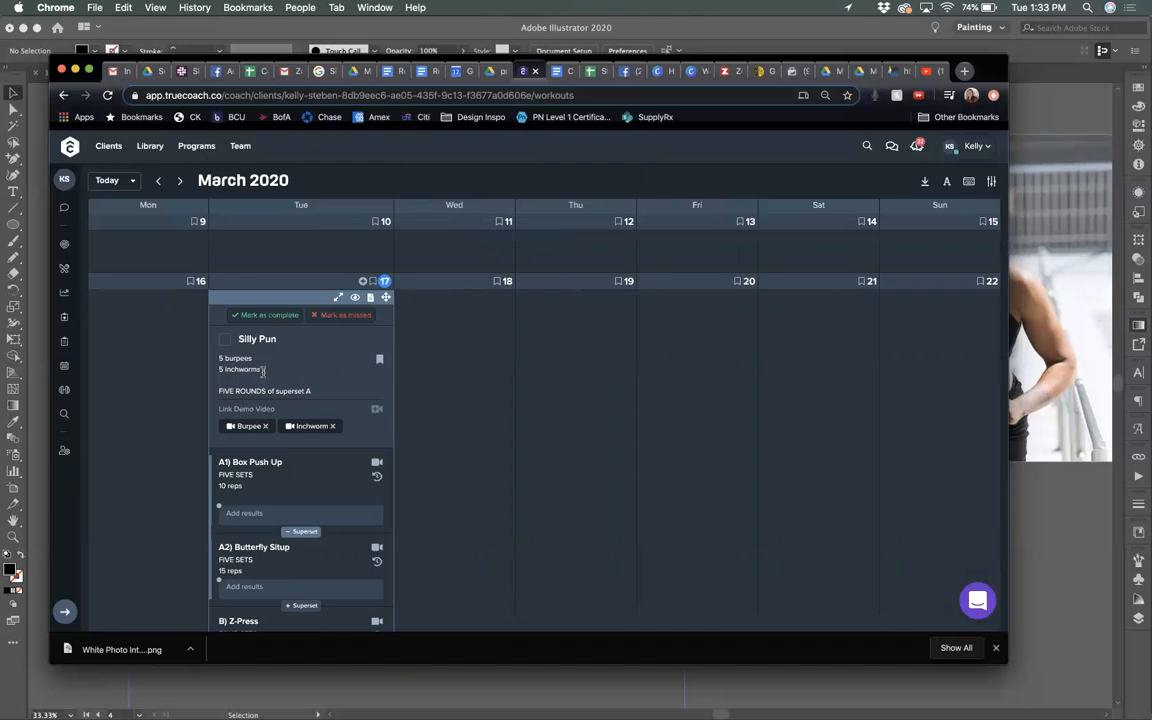
left_click(218, 358)
key("Return")
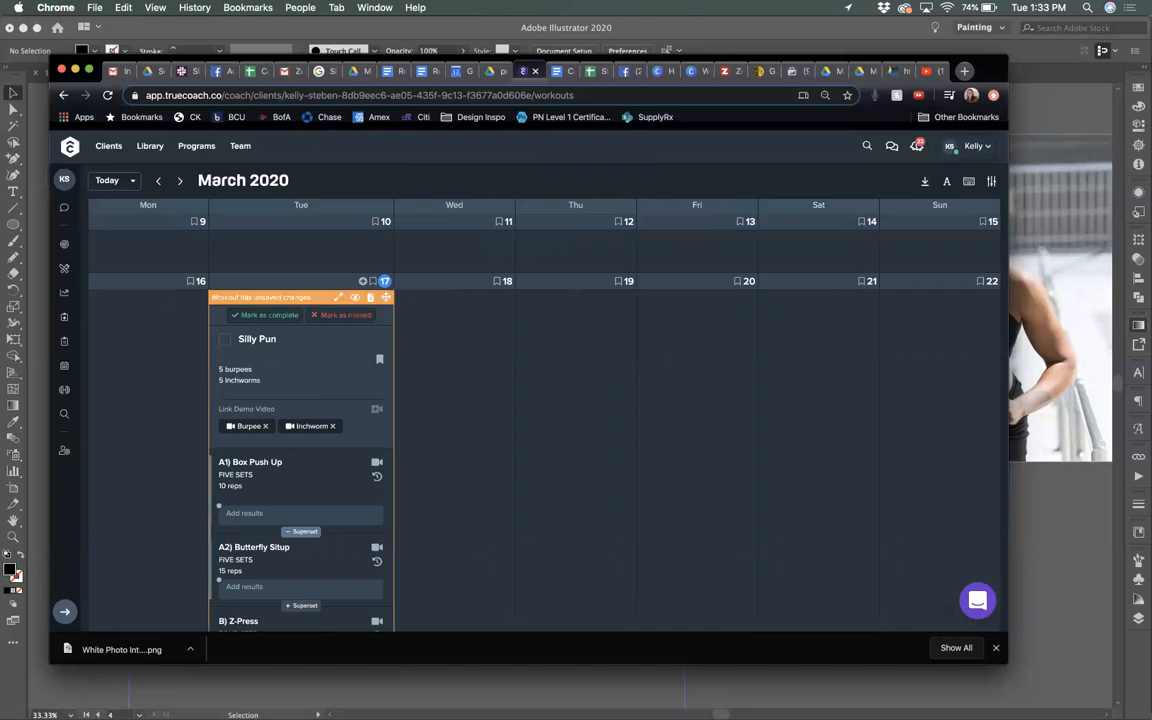
type("FIVE ROUNDS")
Step: Save the warmup to the library under the name "burpees + inchworms"
left_click(379, 359)
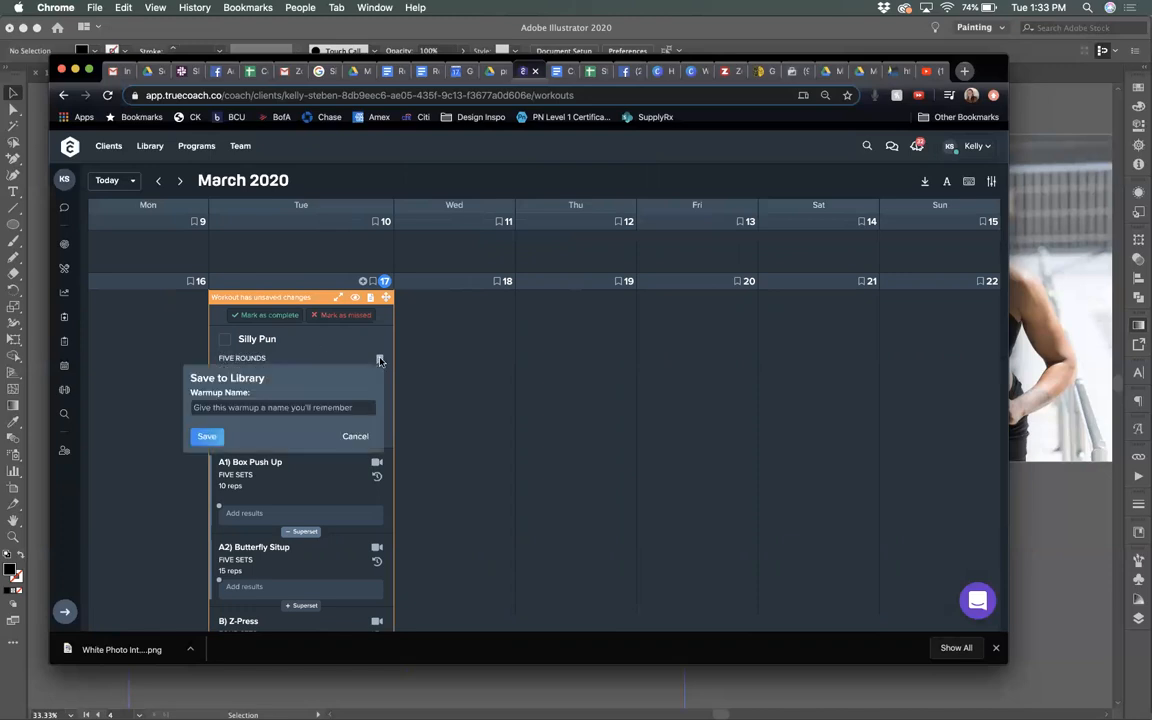
left_click(278, 409)
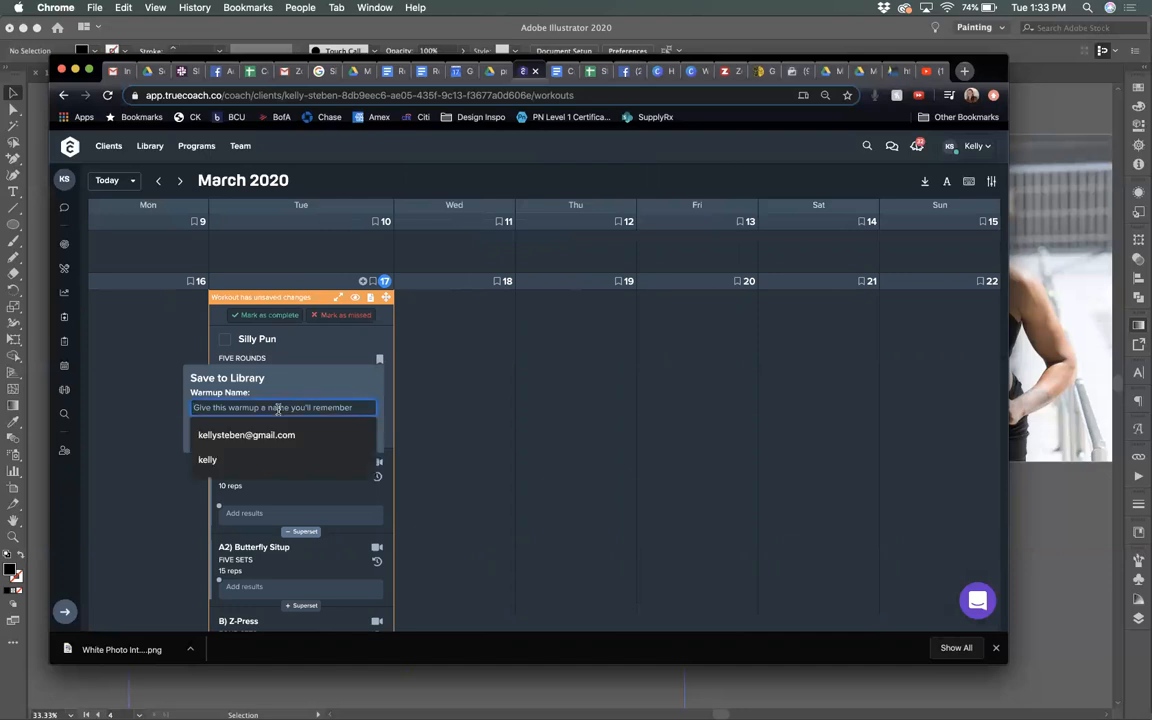
type("buipees")
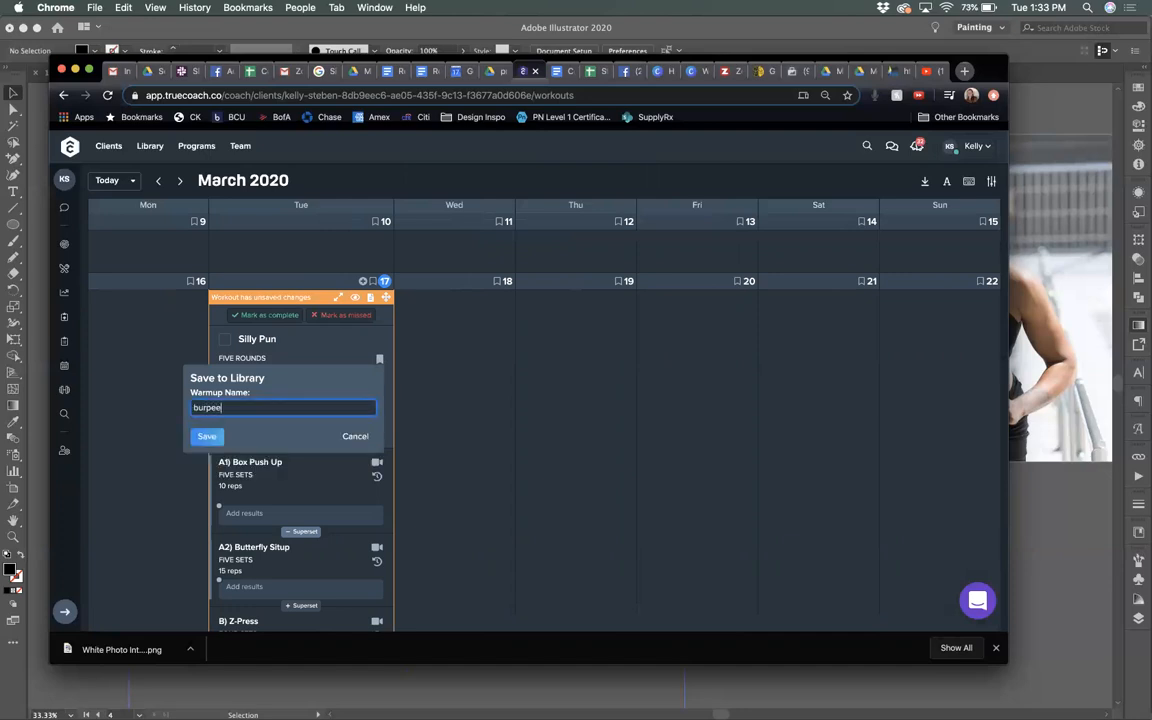
type(" + inchworms")
left_click(206, 436)
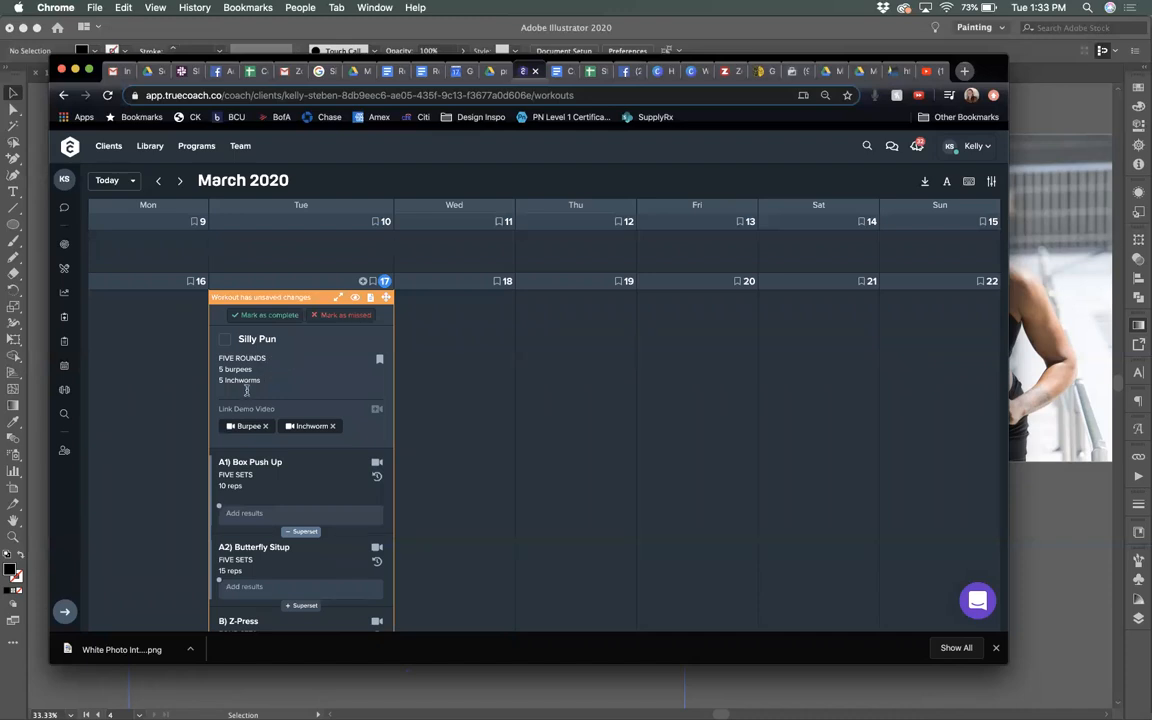
Step: Save the changes to the Silly Pun workout and move it from Tuesday, March 17 to Wednesday, March 18
scroll(272, 373, "down", 3)
scroll(258, 398, "down", 2)
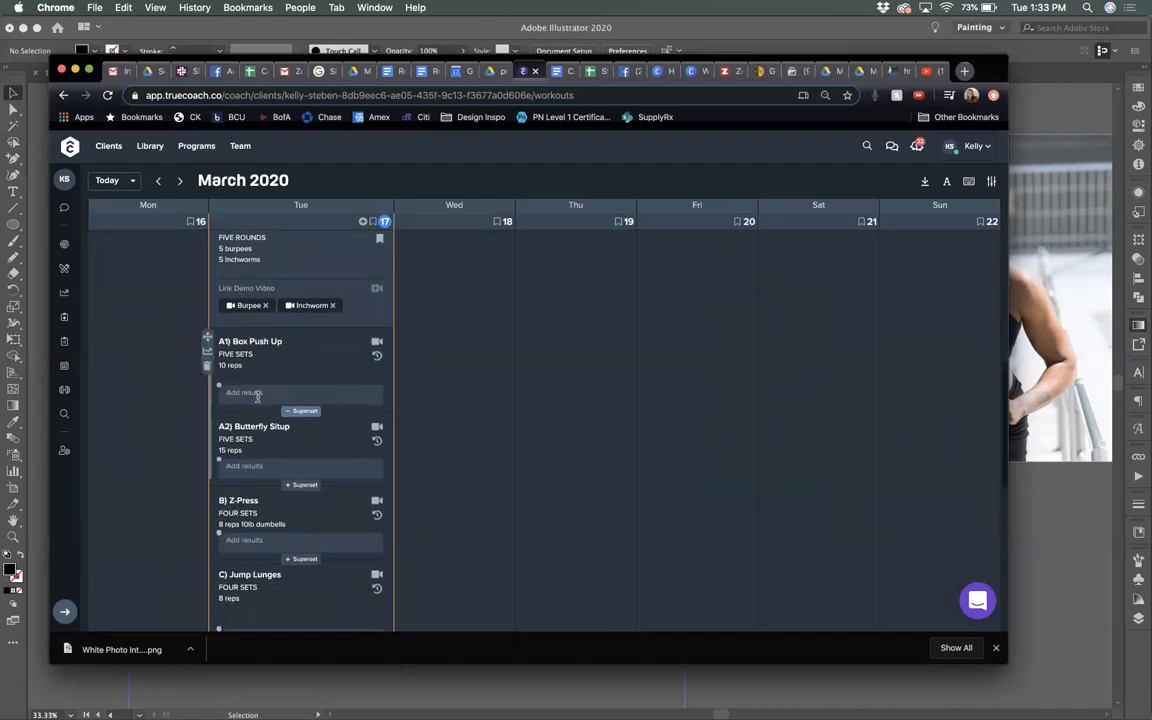
scroll(266, 600, "down", 2)
scroll(266, 600, "up", 1)
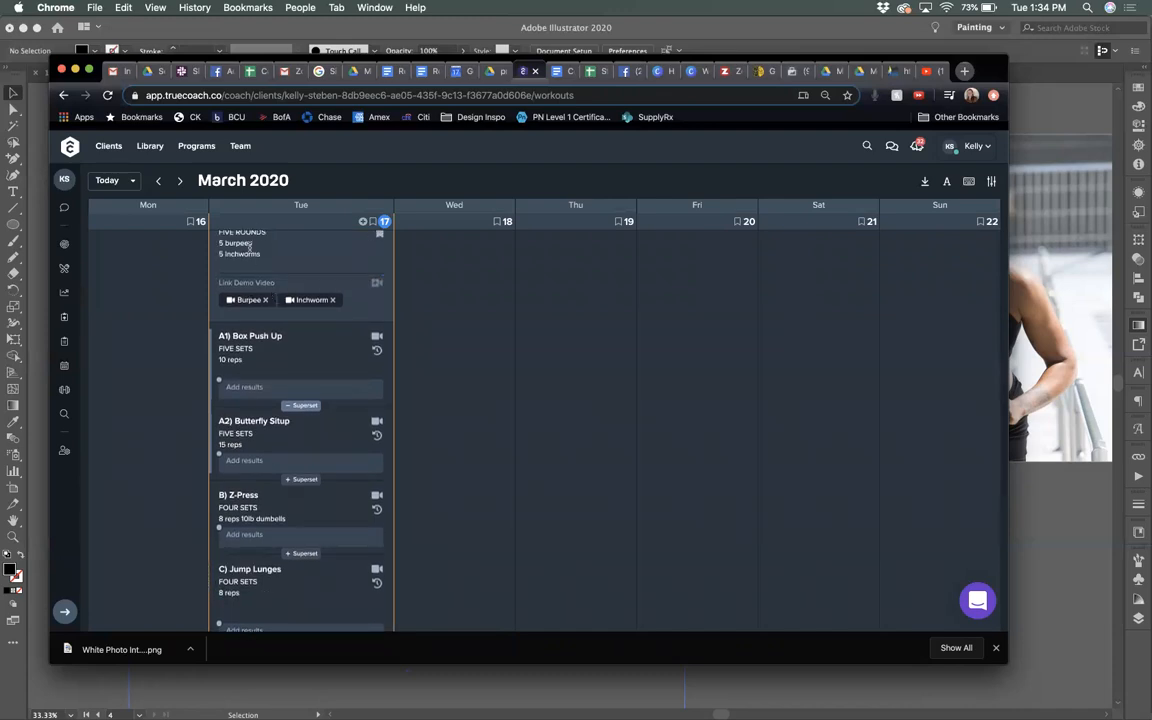
scroll(301, 391, "down", 2)
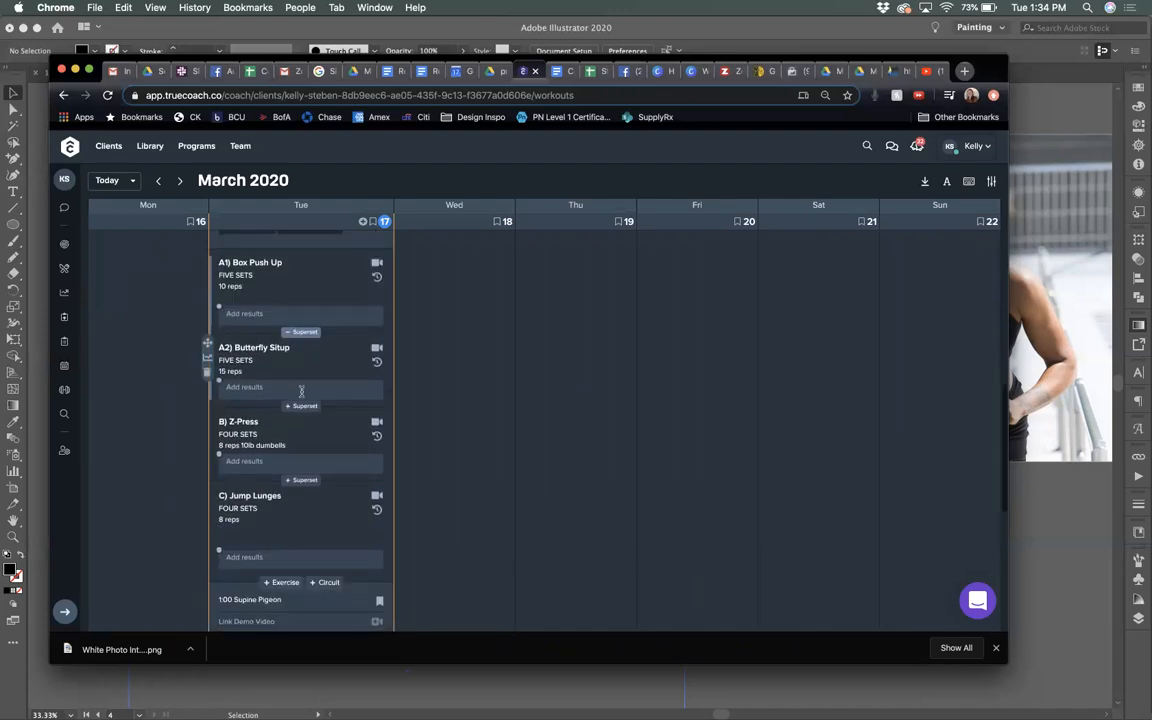
scroll(301, 391, "up", 5)
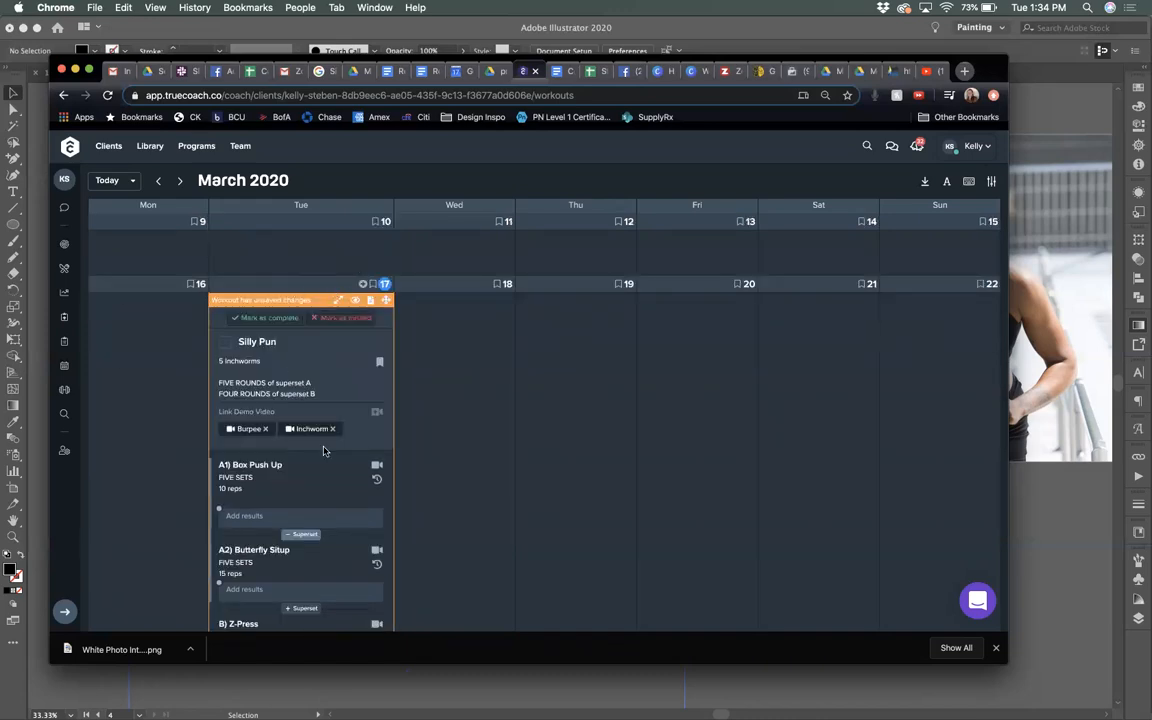
scroll(321, 452, "down", 5)
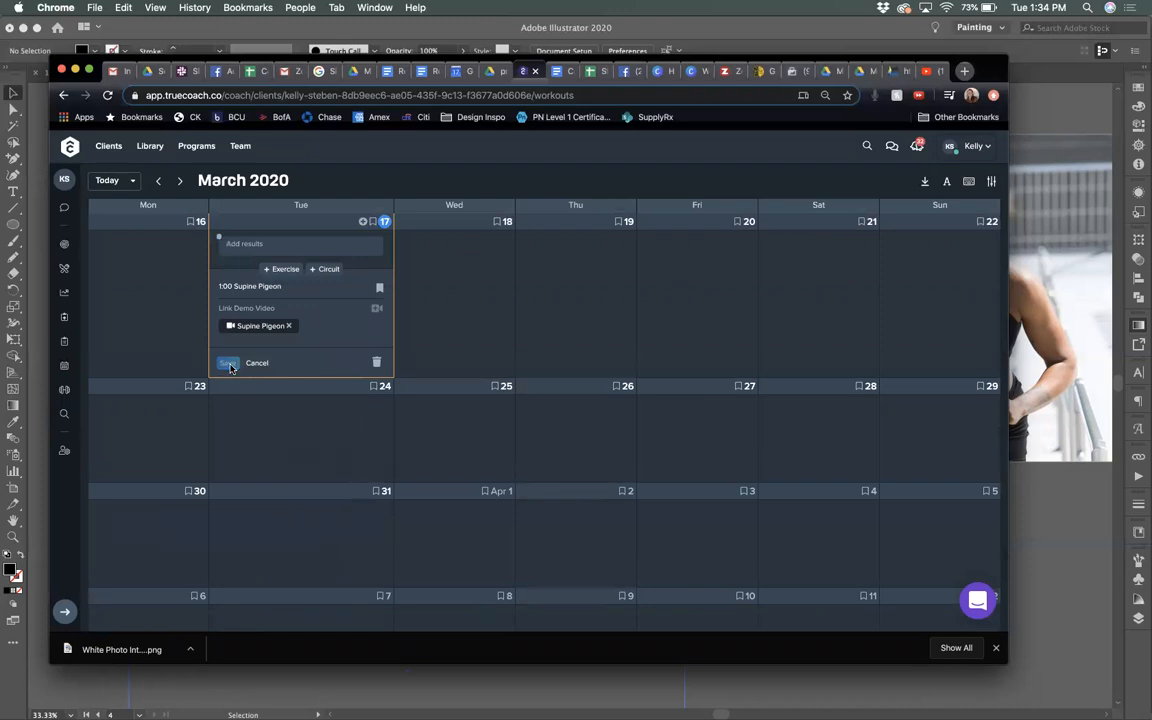
left_click(228, 363)
scroll(289, 355, "up", 3)
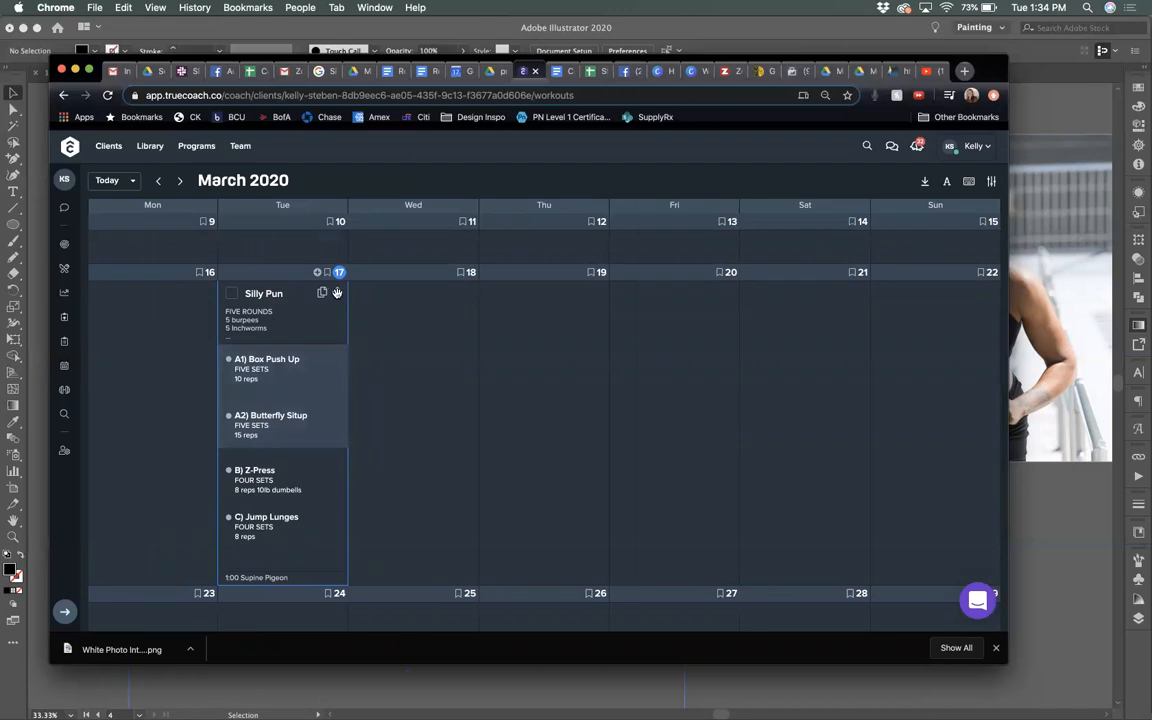
left_click_drag(337, 292, 464, 295)
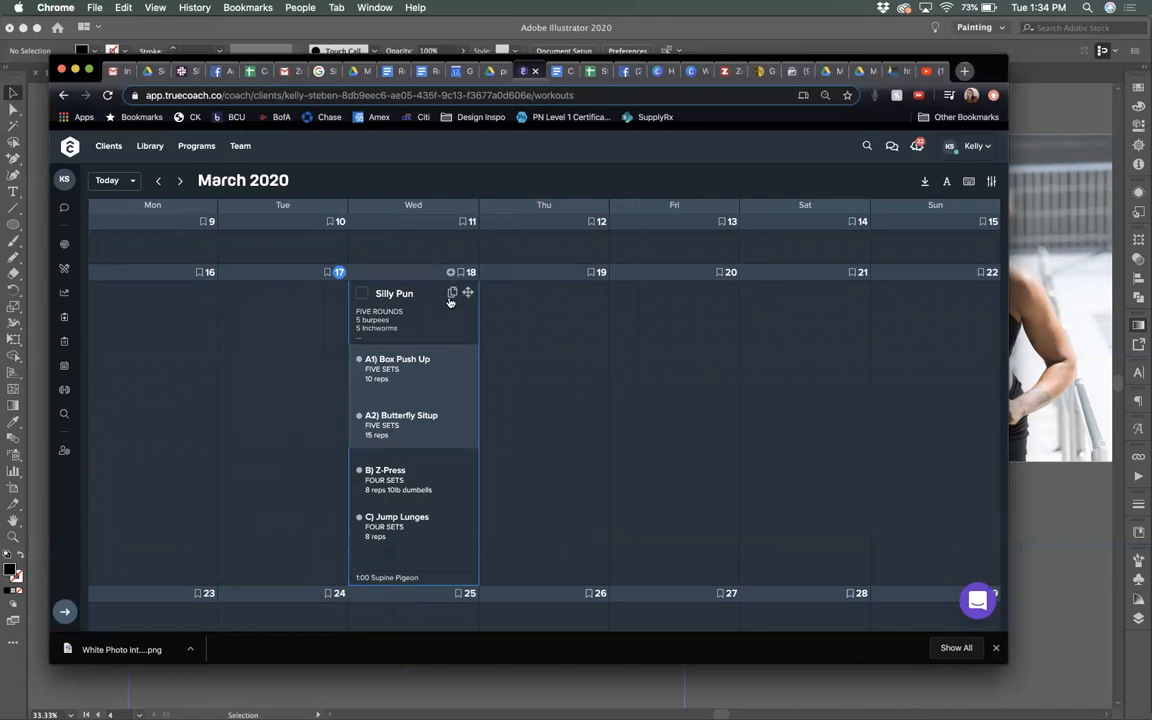
Step: Copy the Silly Pun workout and paste it onto Monday, March 23 in the fourth active client's calendar
left_click(452, 294)
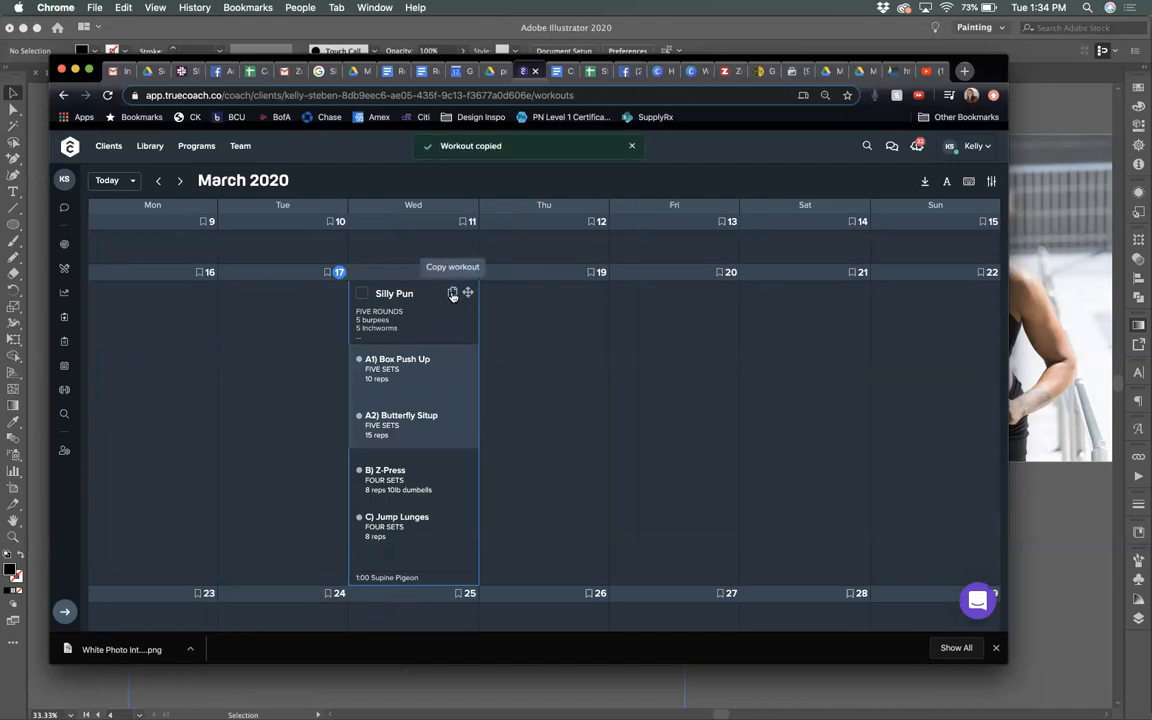
left_click(106, 147)
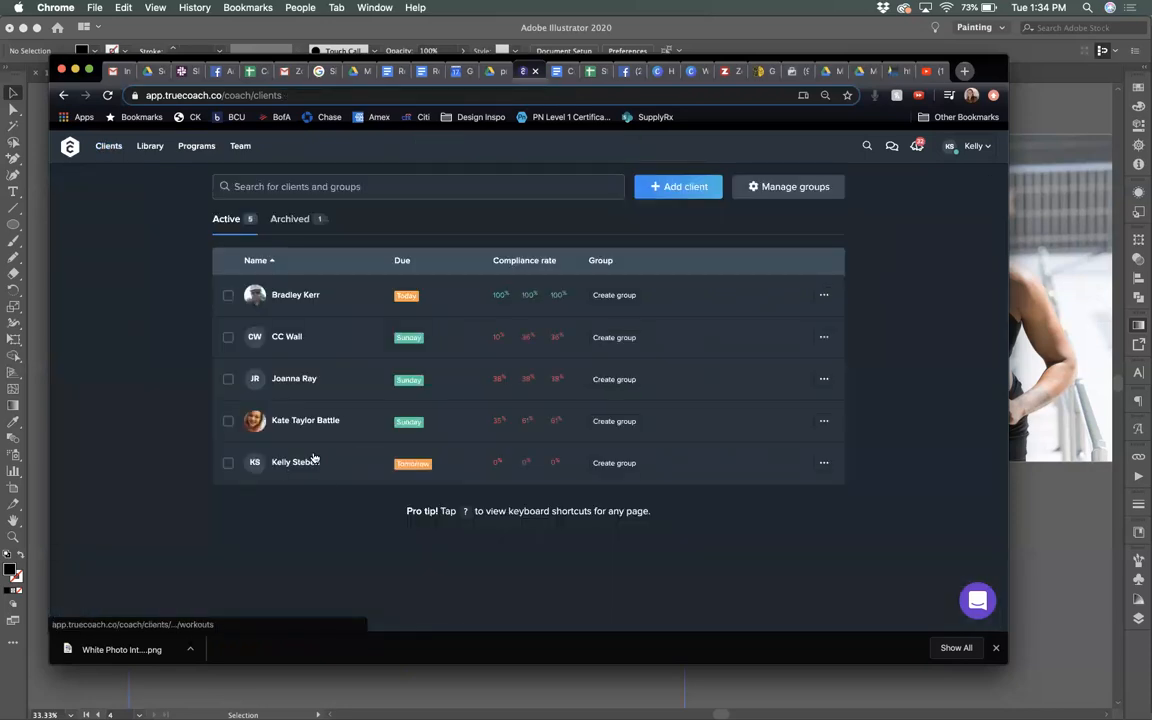
left_click(304, 421)
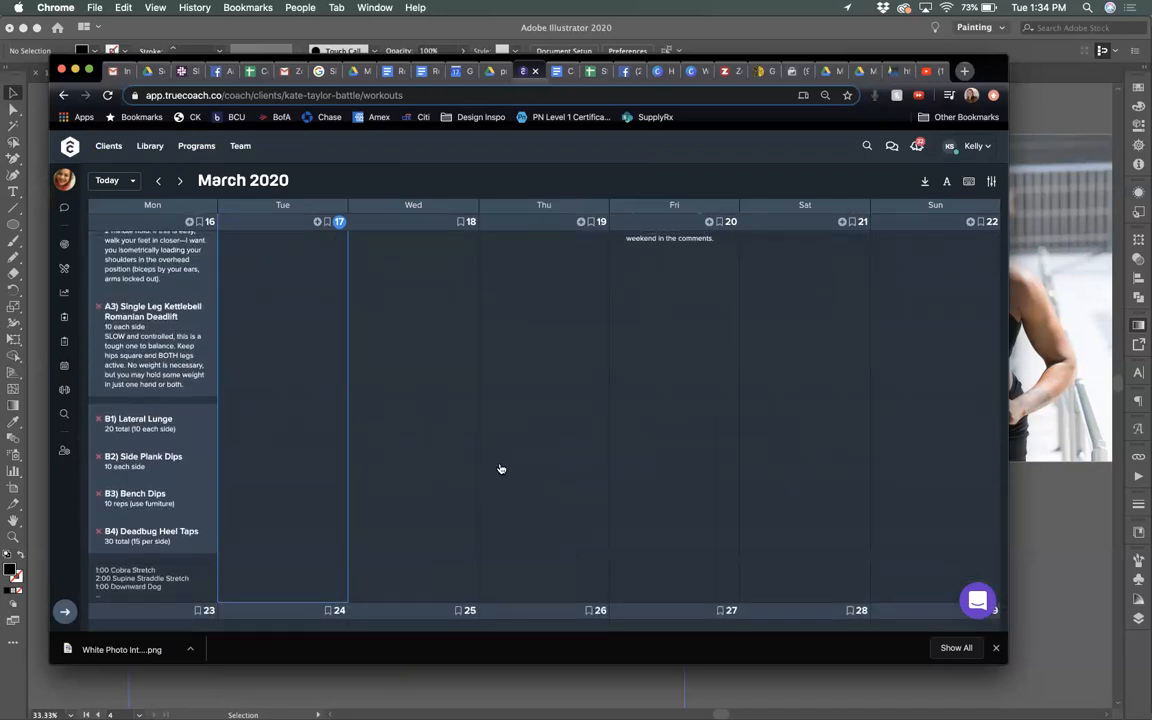
scroll(385, 350, "down", 8)
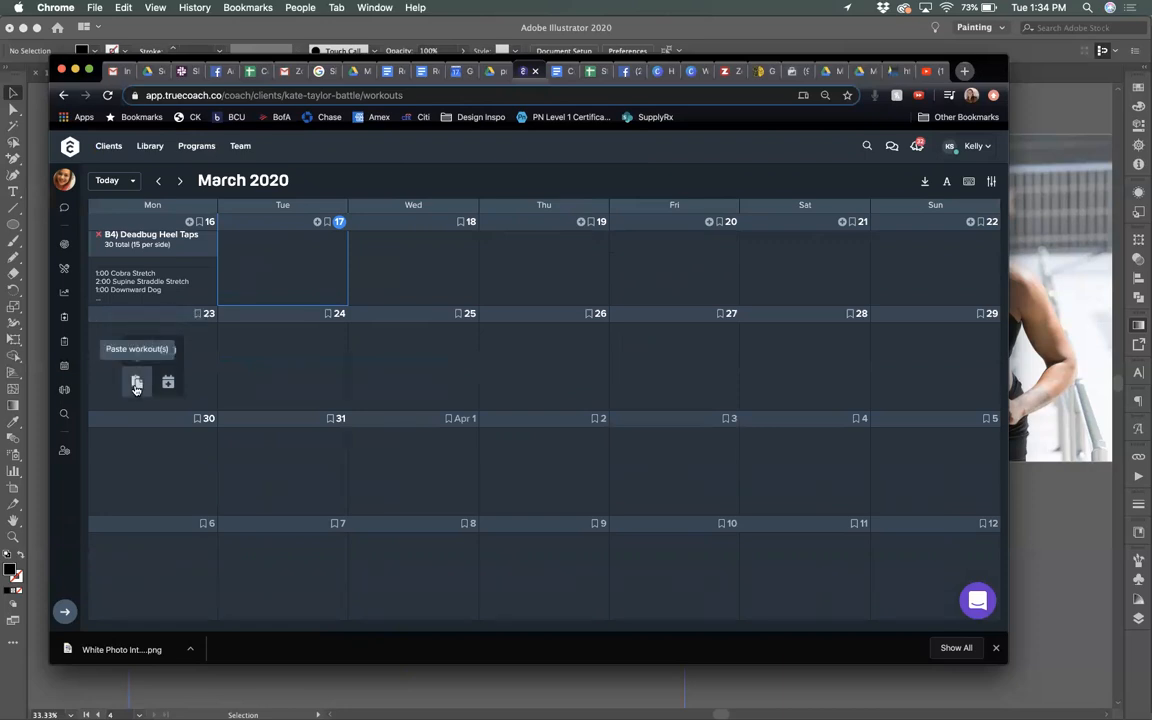
left_click(137, 385)
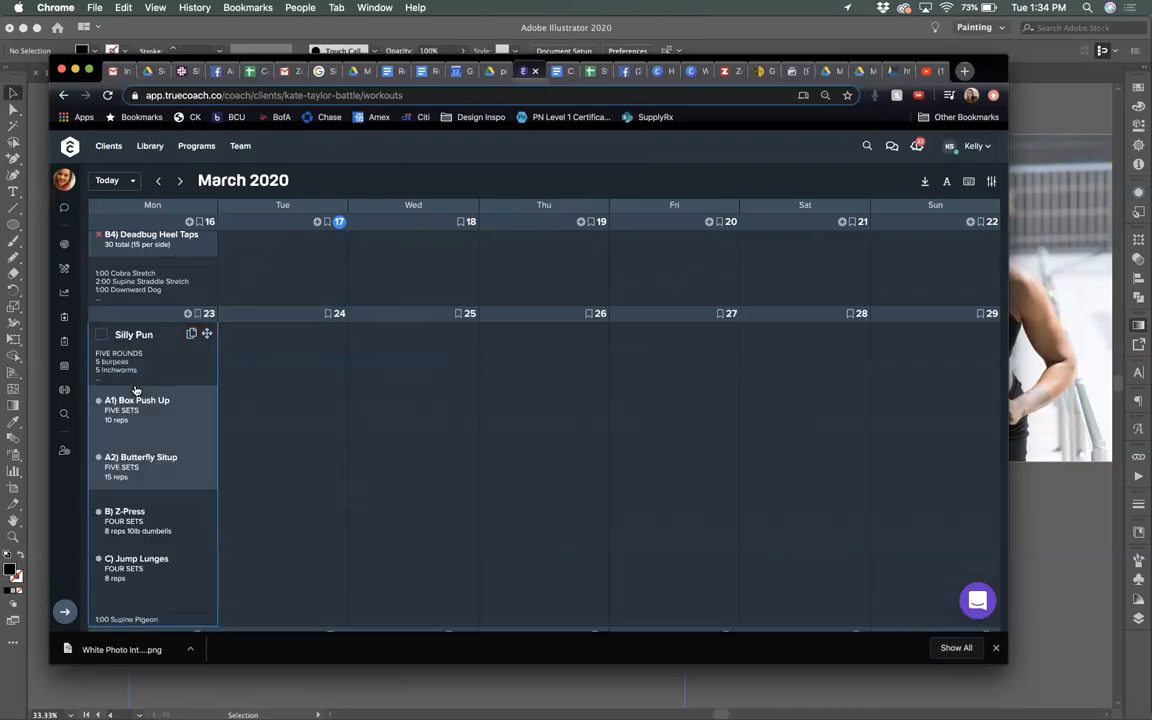
Step: Delete the pasted Silly Pun workout on March 23 from this client's calendar
scroll(136, 390, "down", 1)
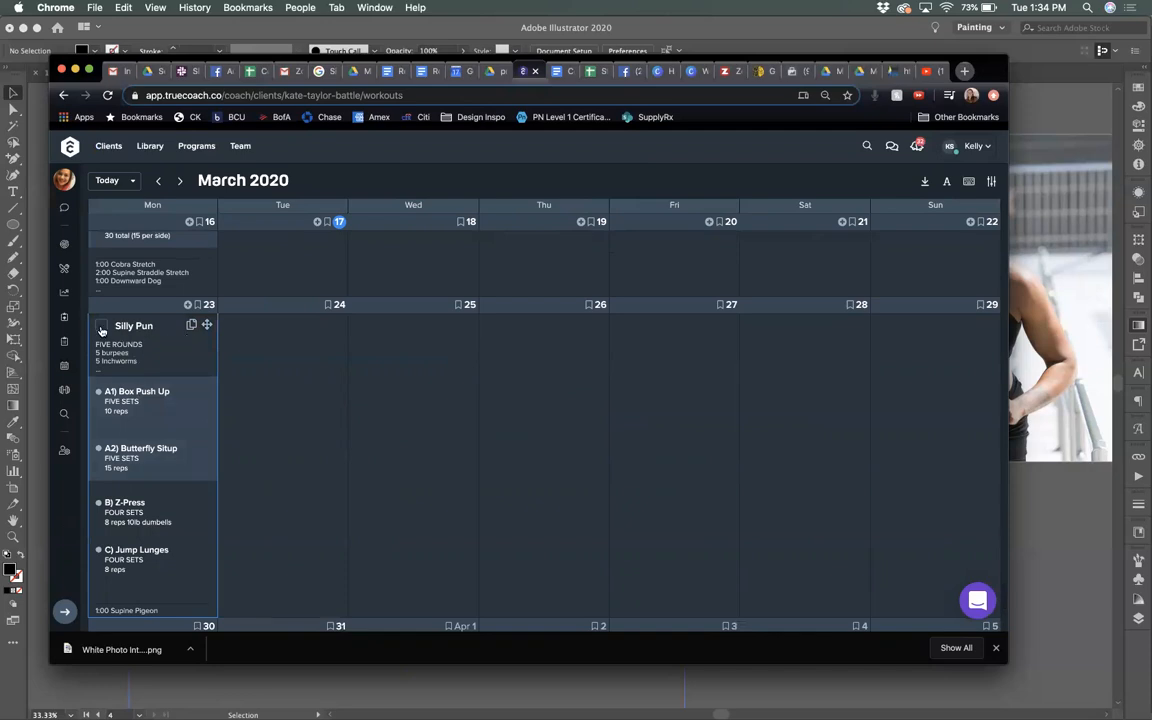
left_click(101, 330)
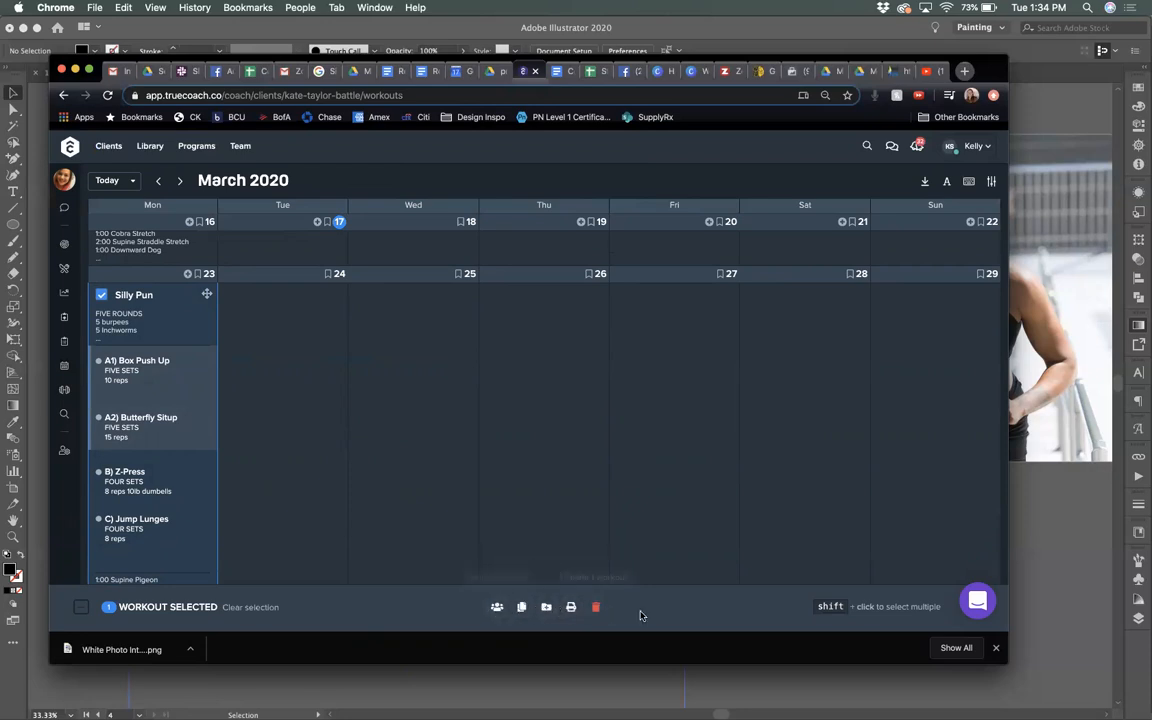
left_click(597, 608)
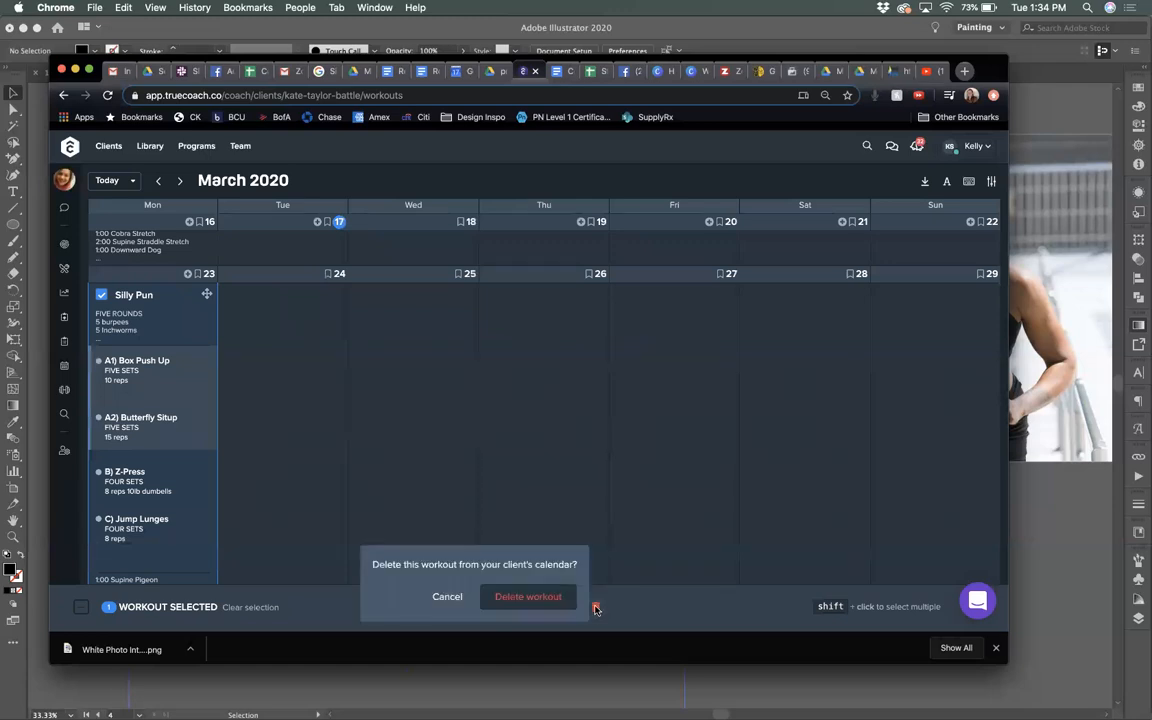
left_click(530, 597)
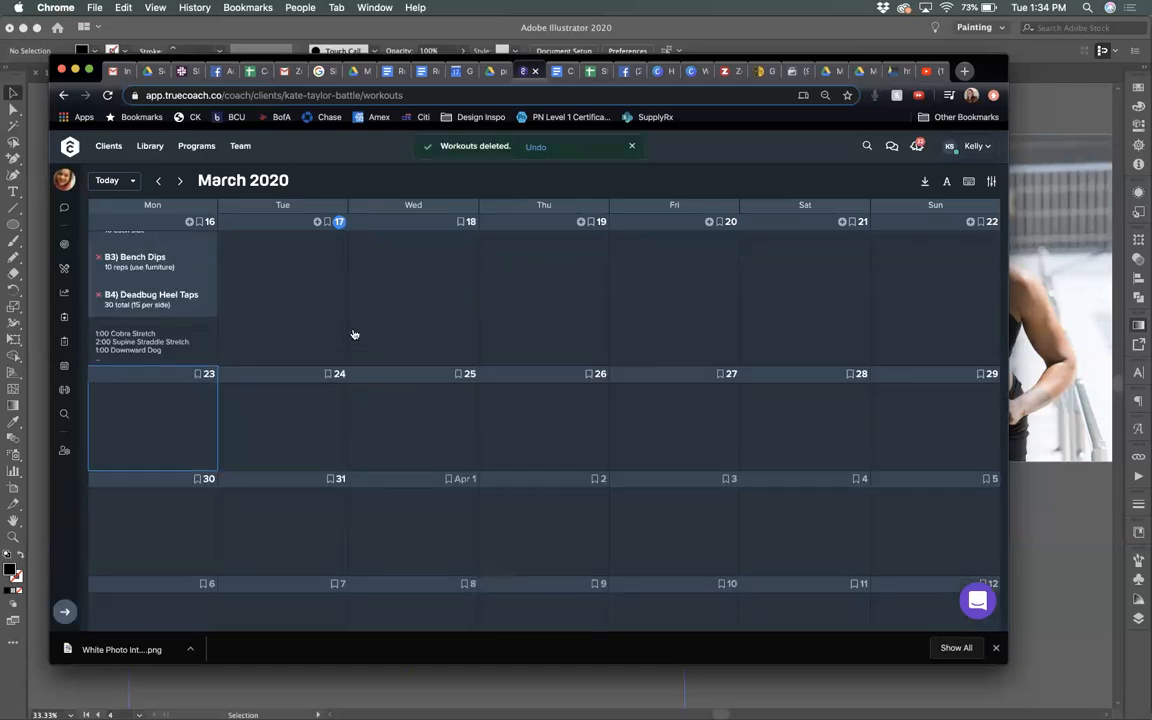
Step: Look at the programs list and browse the exercise library with its patterns, types and primary muscles
left_click(197, 147)
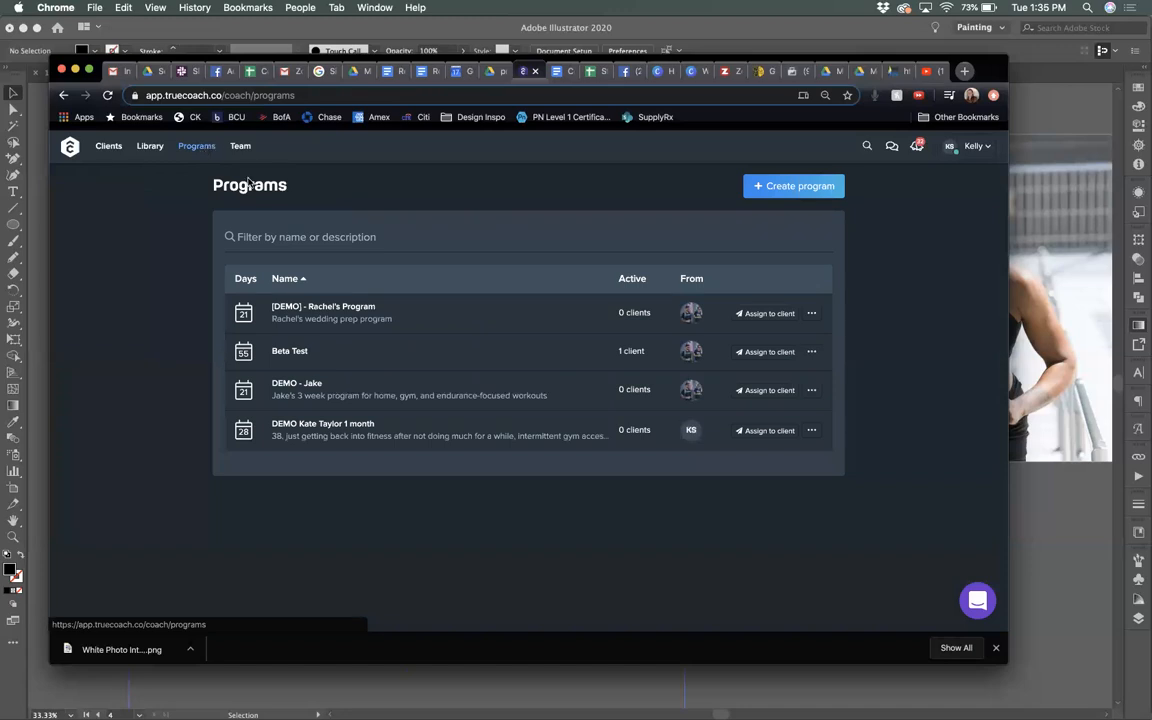
left_click(150, 147)
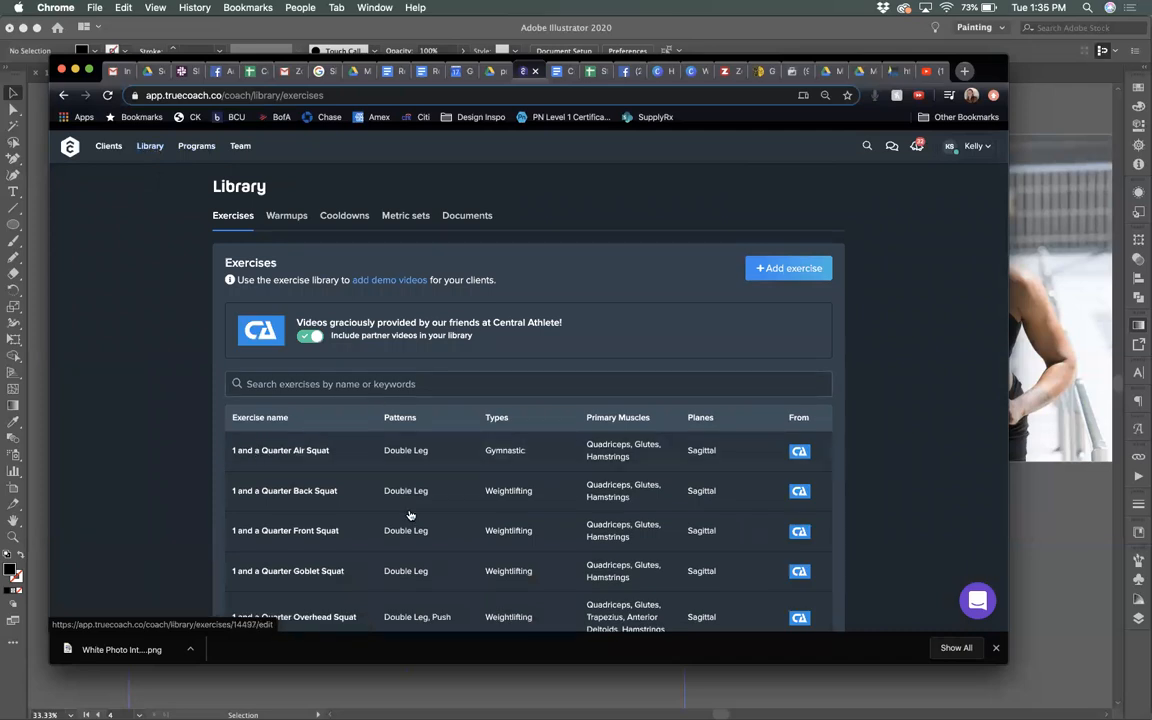
scroll(406, 514, "down", 10)
scroll(409, 514, "up", 6)
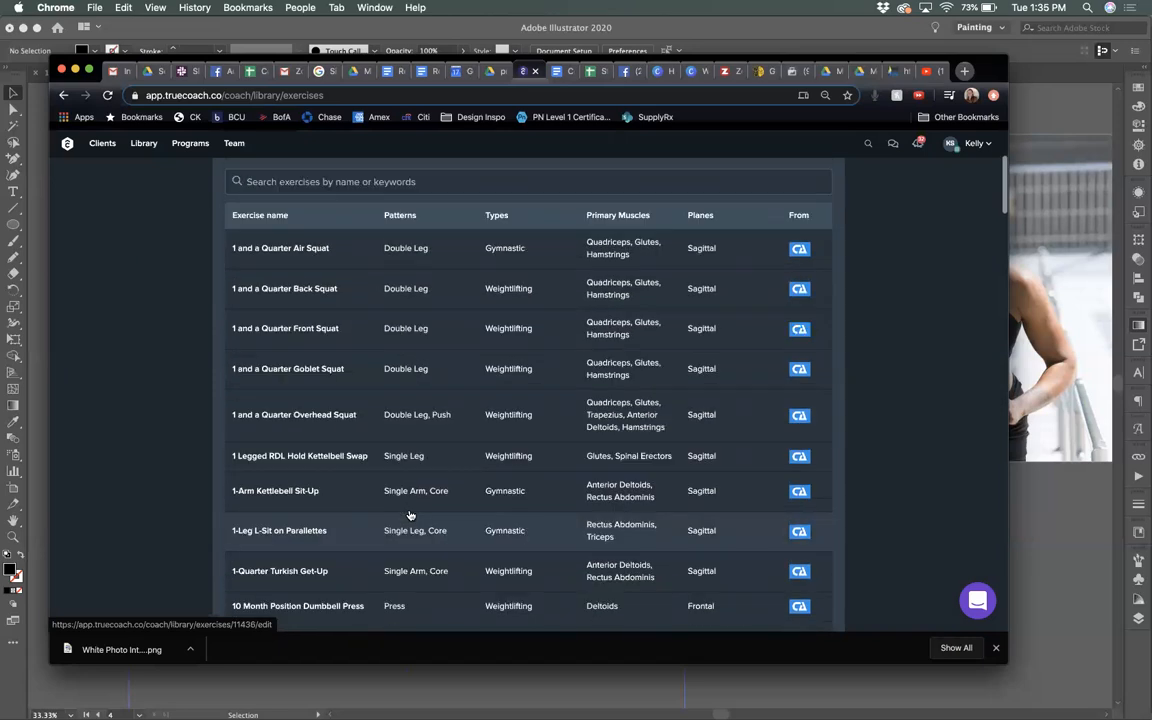
scroll(409, 514, "down", 10)
scroll(409, 514, "up", 12)
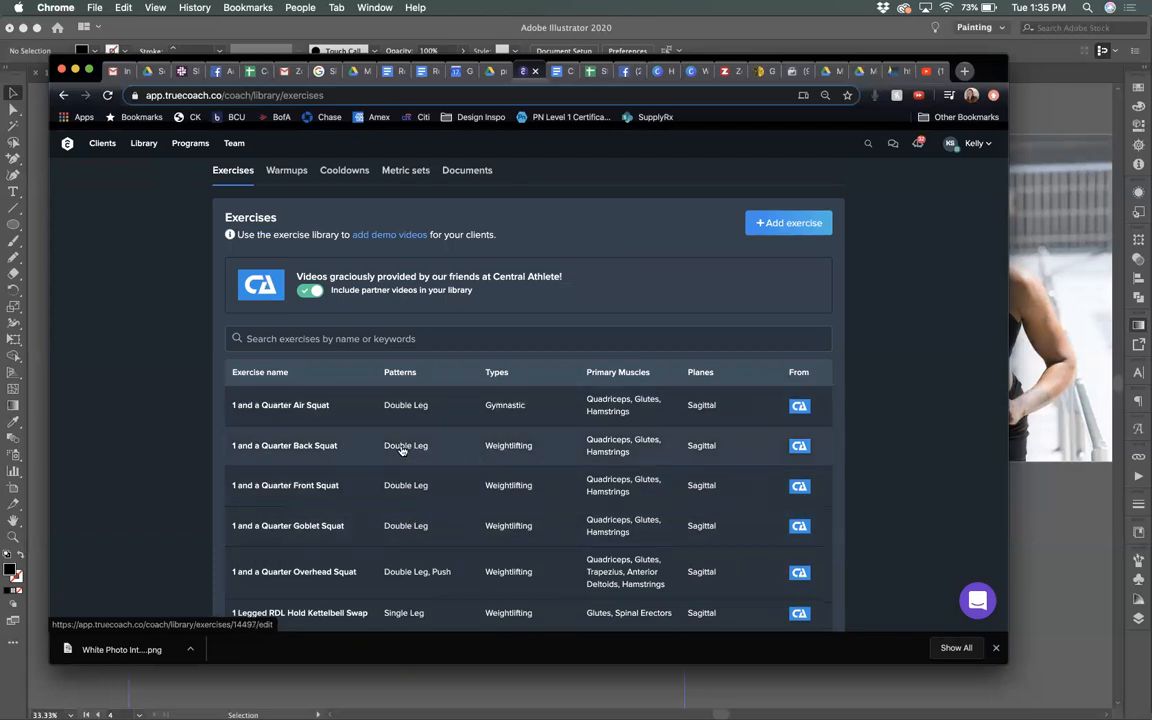
scroll(400, 450, "down", 2)
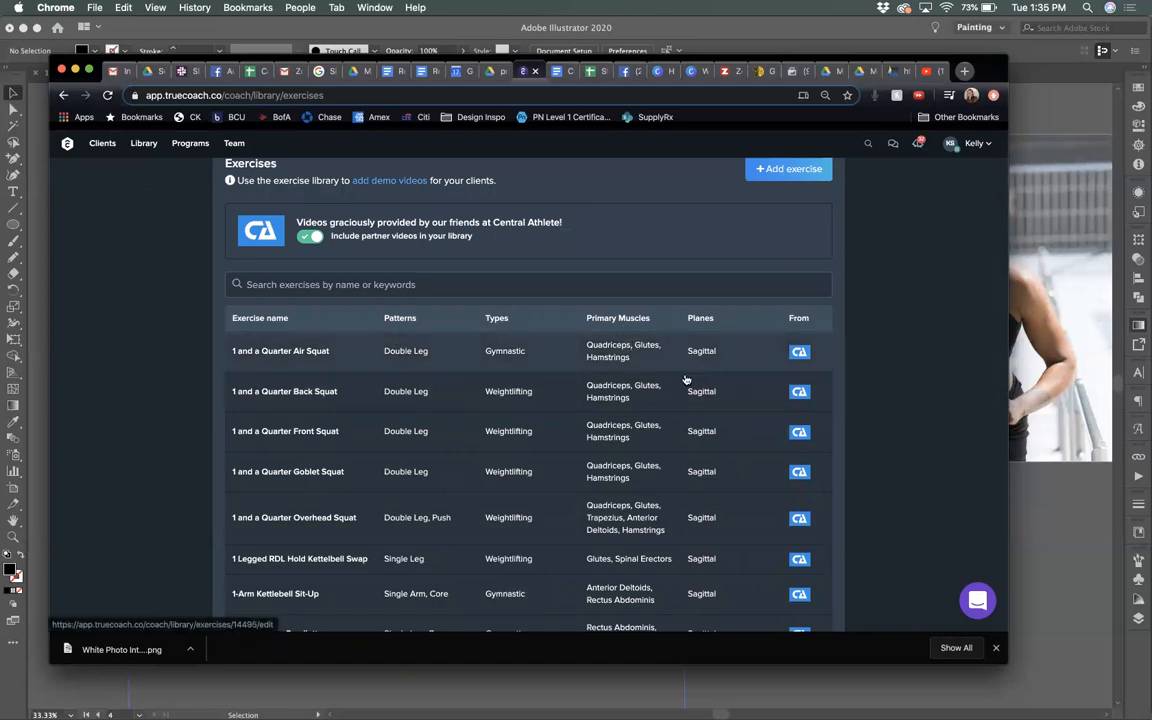
scroll(315, 270, "up", 4)
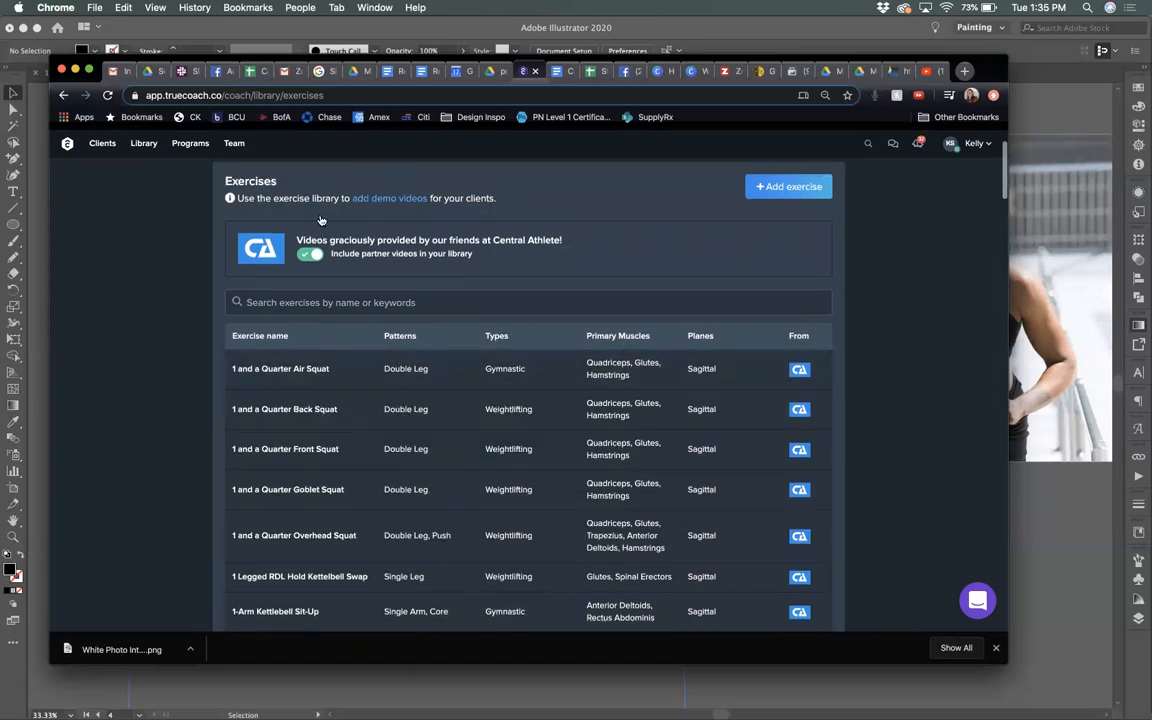
Step: Check the warmups, cooldowns and metric sets stored in the library
left_click(287, 216)
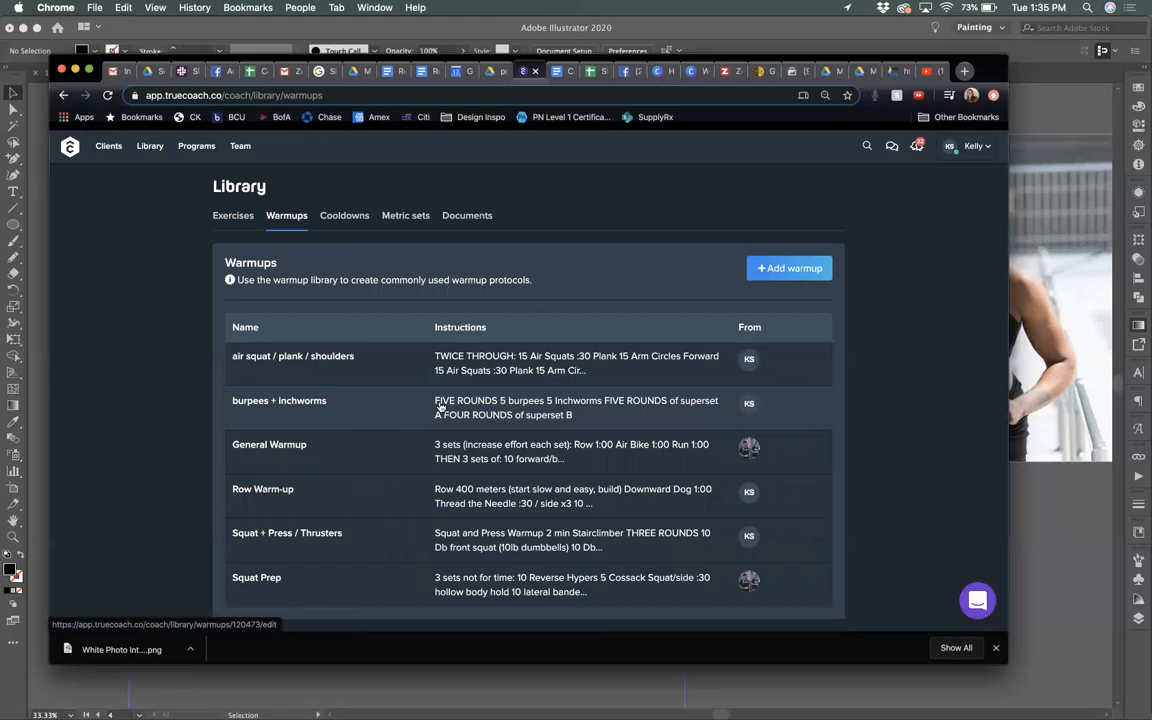
left_click(344, 216)
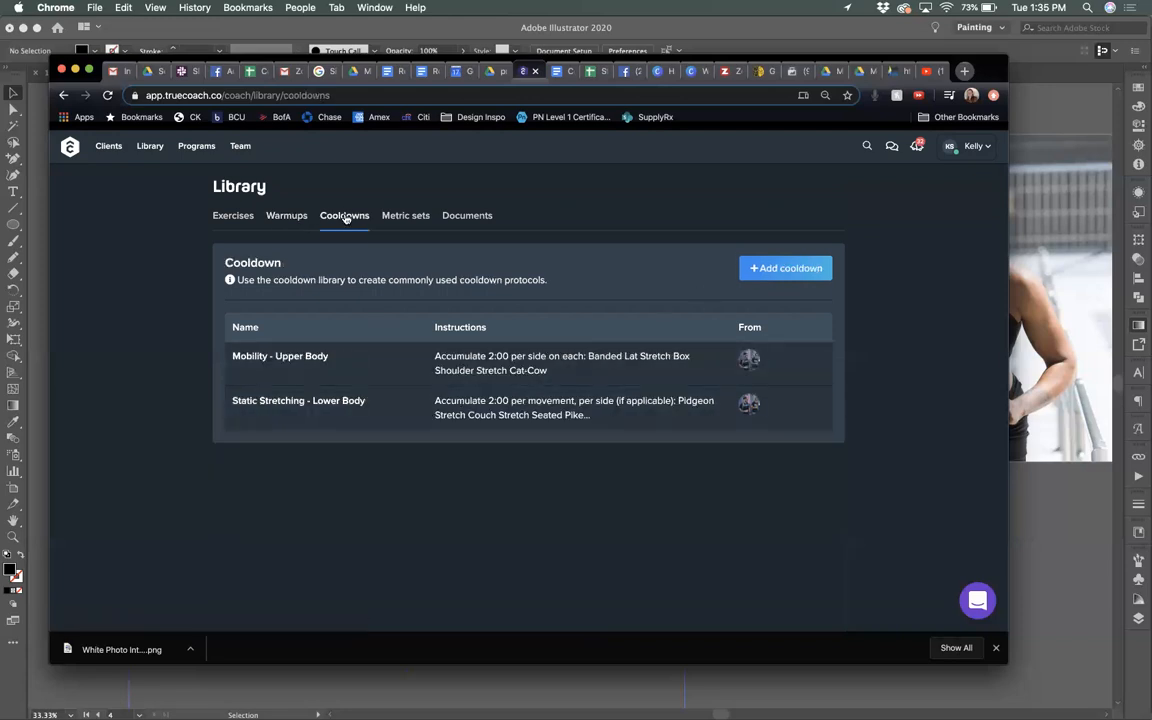
left_click(414, 217)
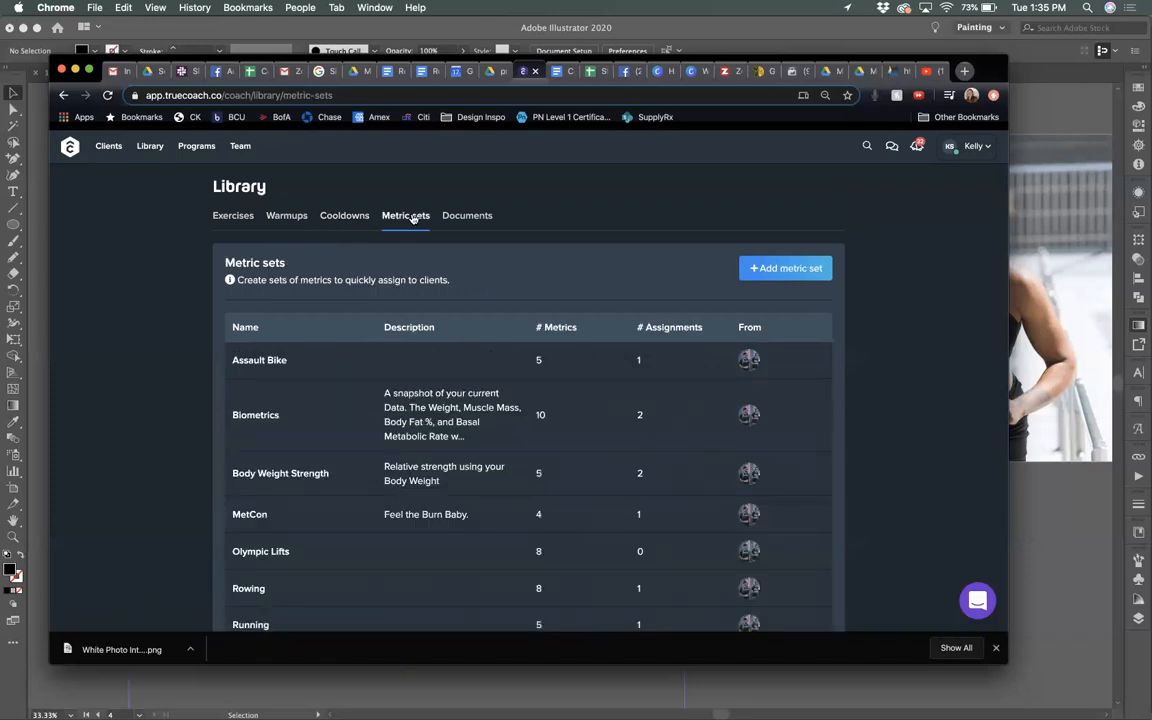
Step: Browse the library's full list of client documents and return to the metric sets
left_click(466, 218)
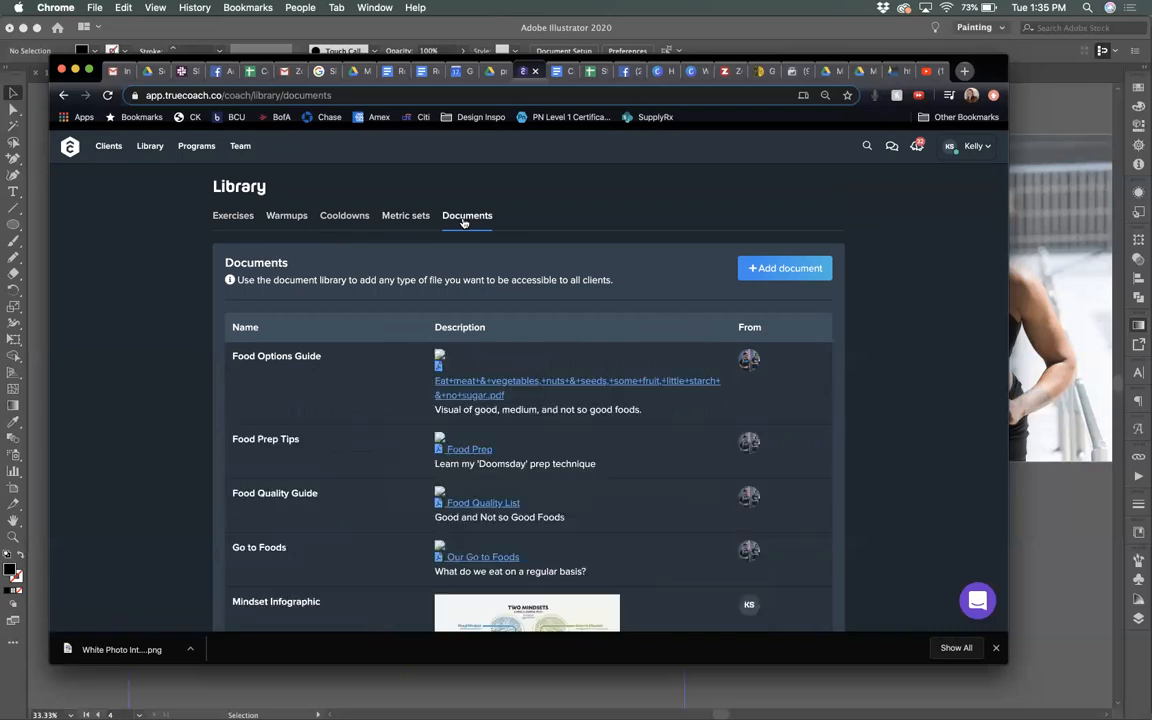
scroll(345, 405, "down", 3)
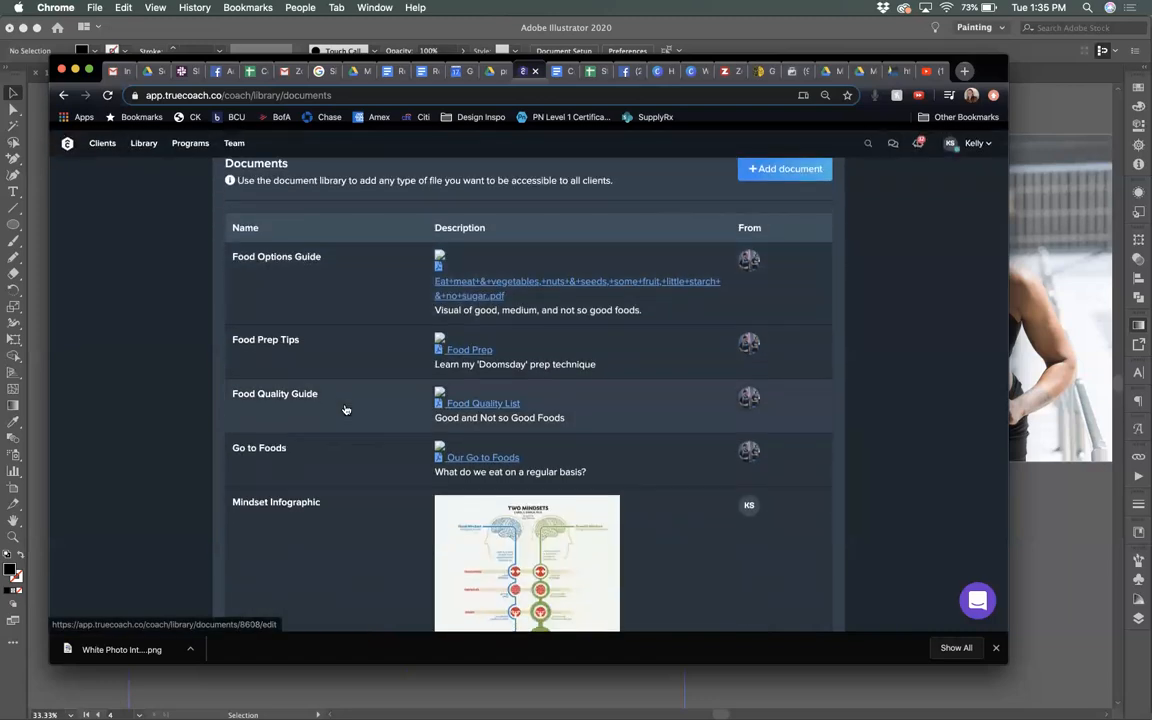
scroll(345, 409, "down", 2)
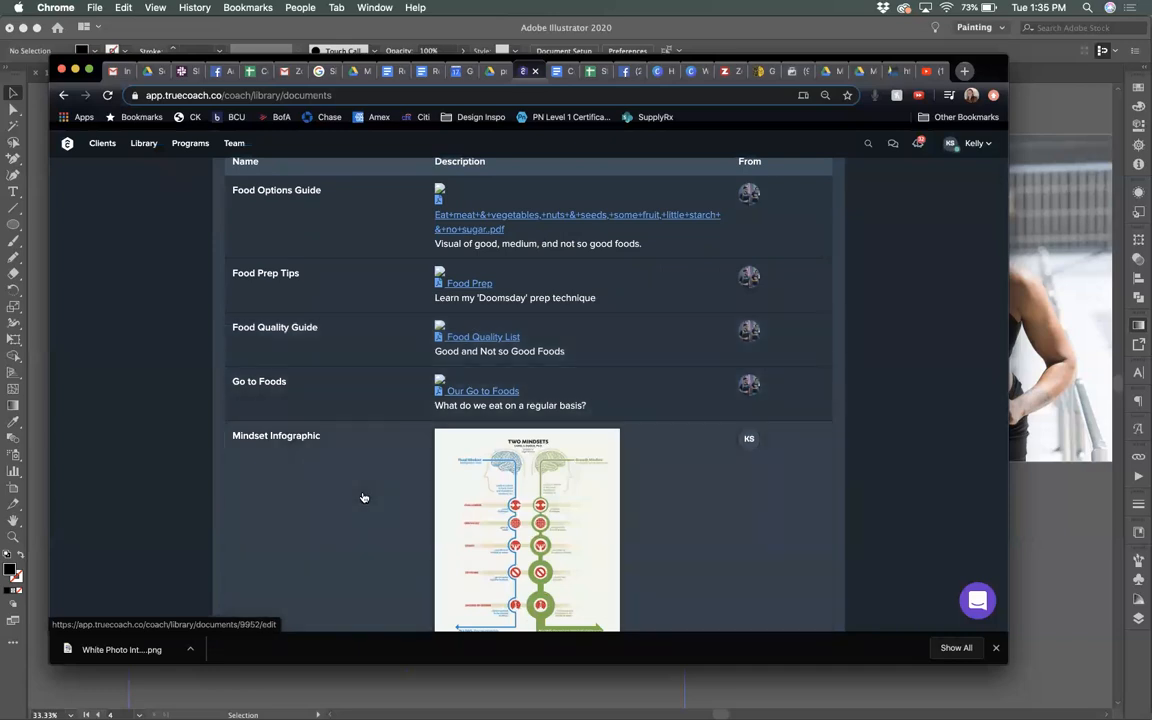
scroll(363, 497, "down", 4)
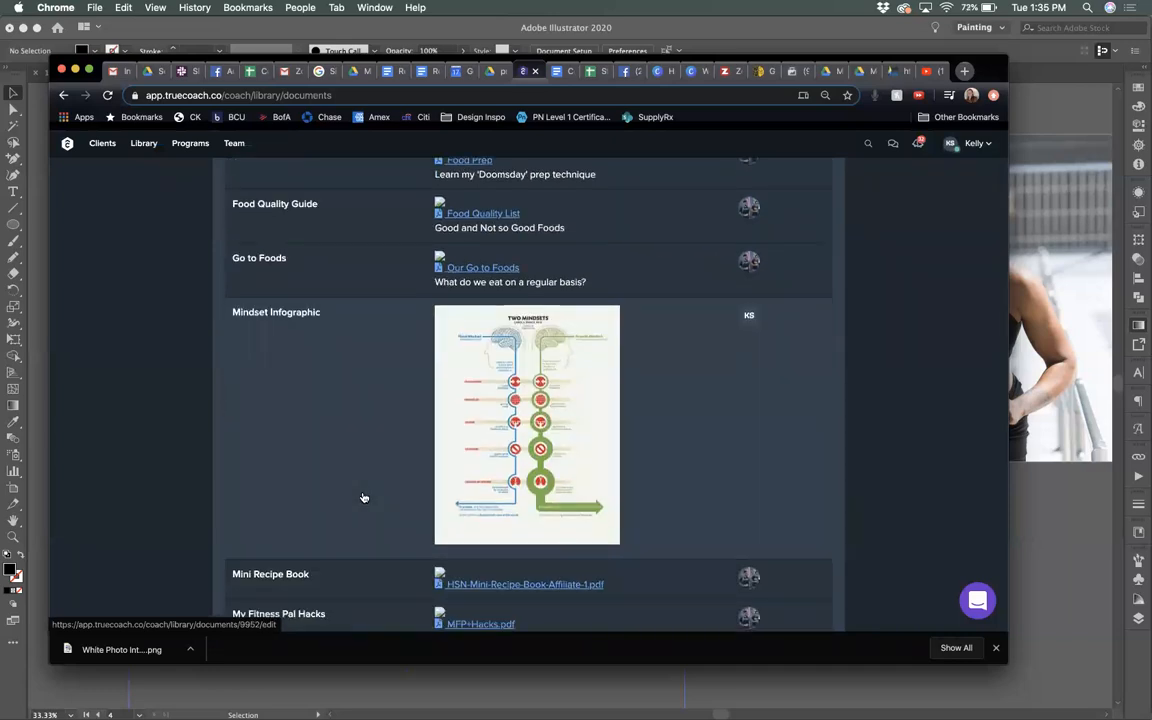
scroll(363, 497, "down", 1)
scroll(505, 440, "down", 5)
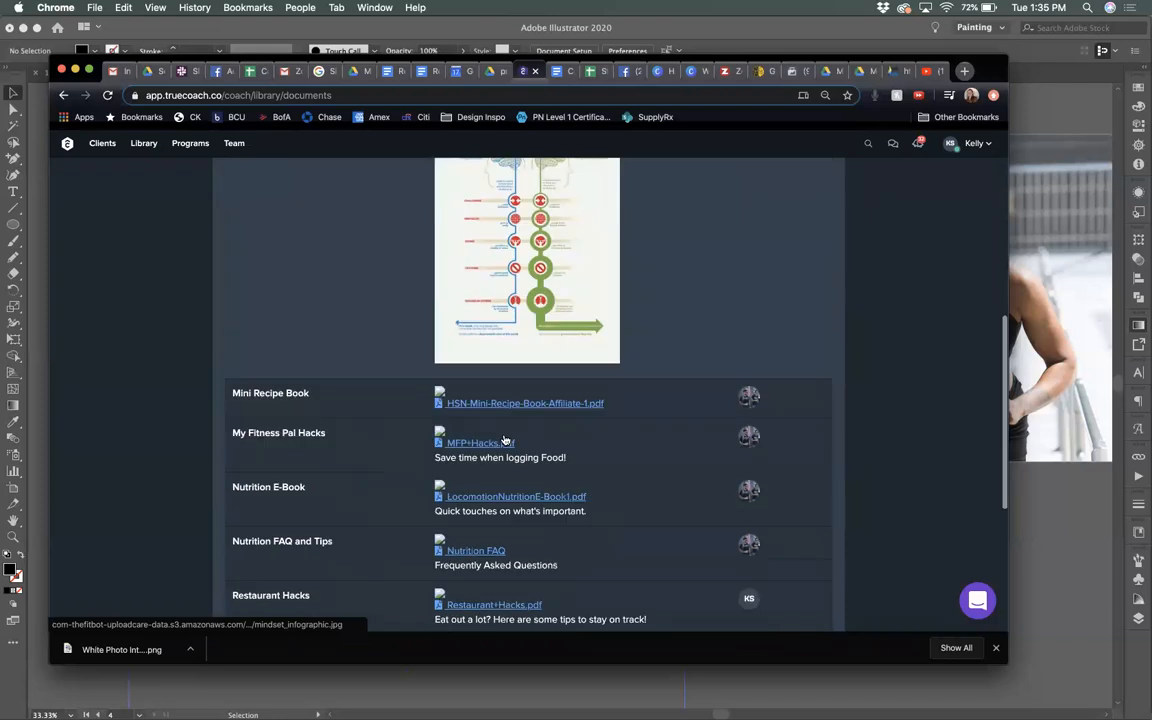
scroll(380, 470, "down", 10)
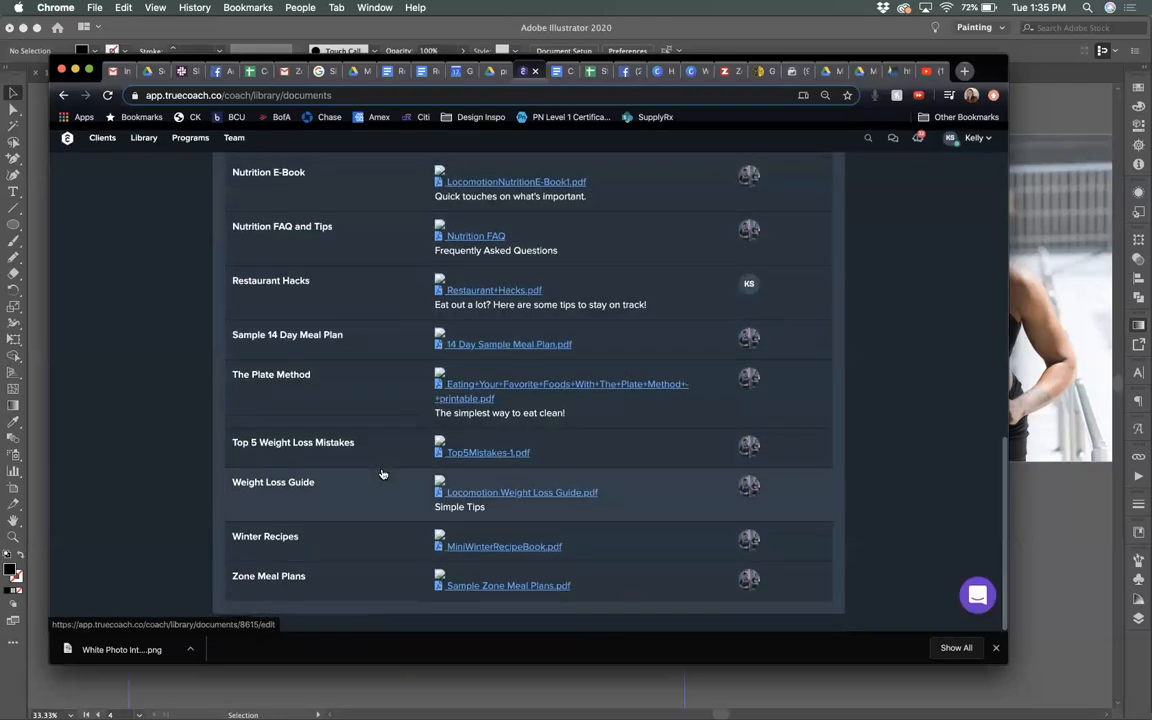
scroll(382, 474, "up", 6)
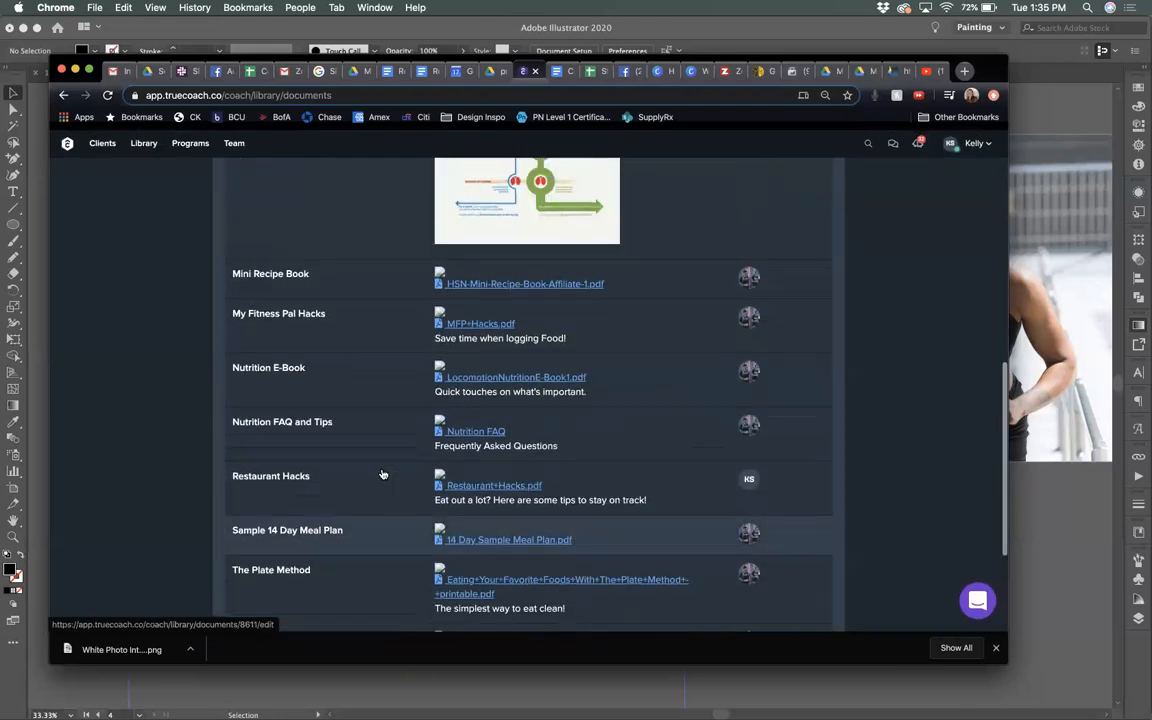
scroll(382, 474, "up", 11)
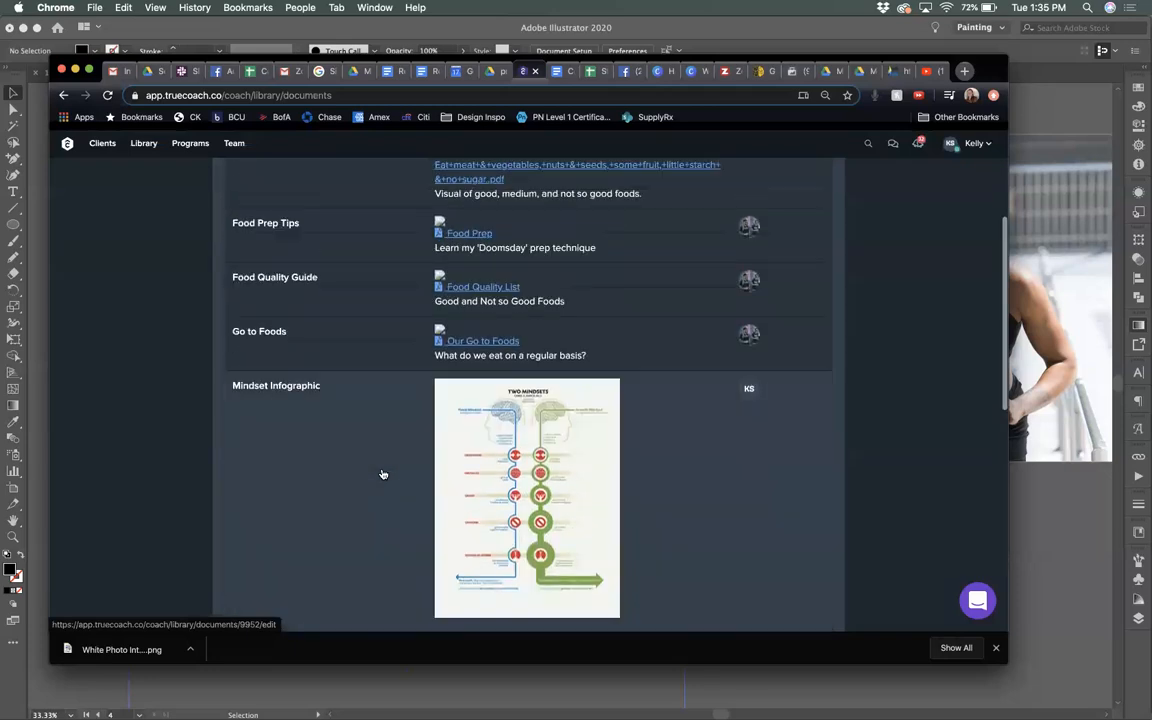
scroll(382, 474, "up", 7)
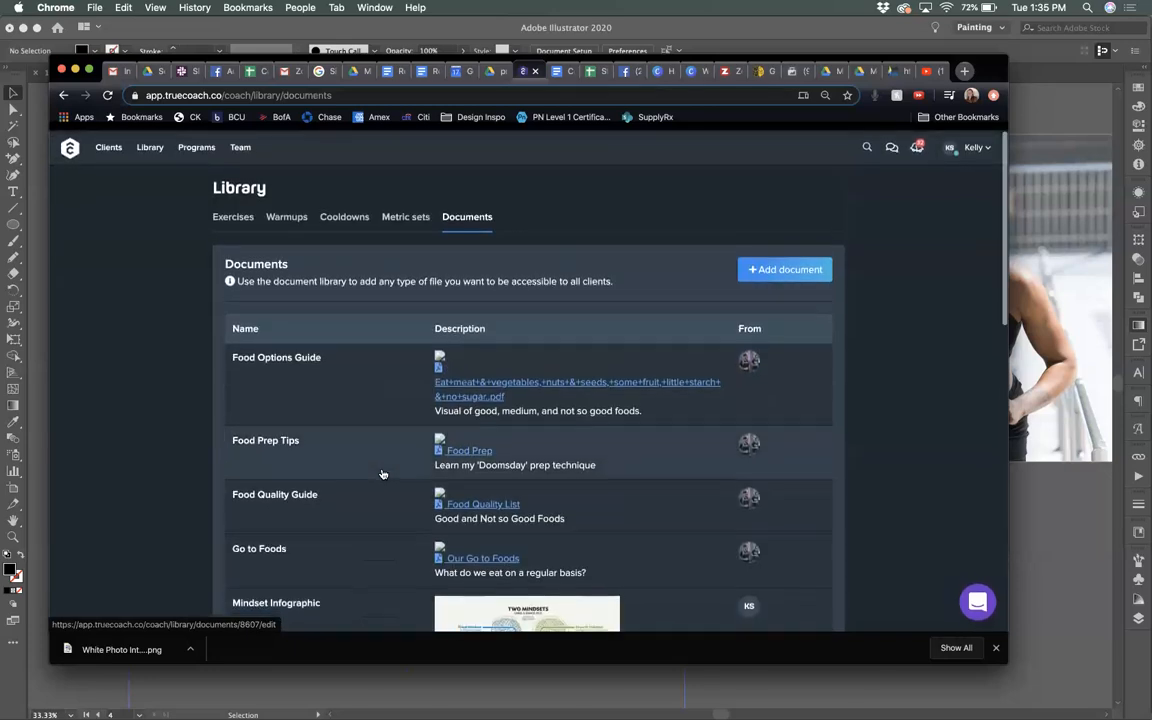
left_click(406, 216)
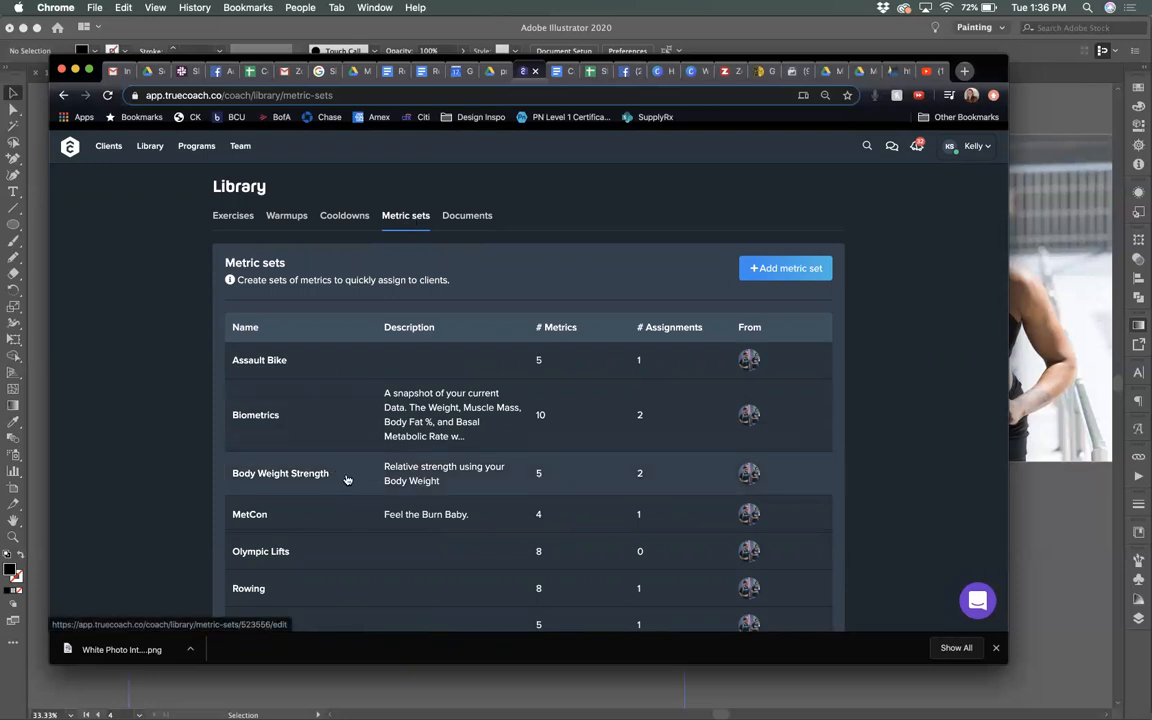
Step: Review the metrics and assigned clients of the Body Weight Strength metric set
left_click(377, 477)
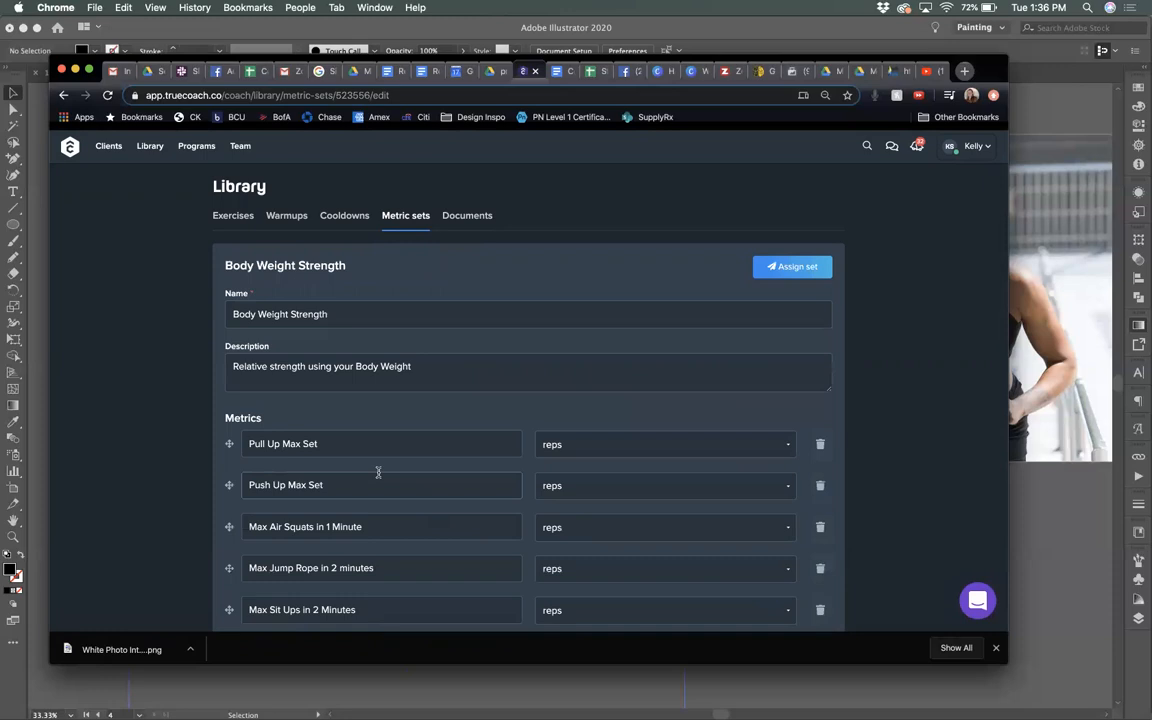
scroll(378, 472, "down", 3)
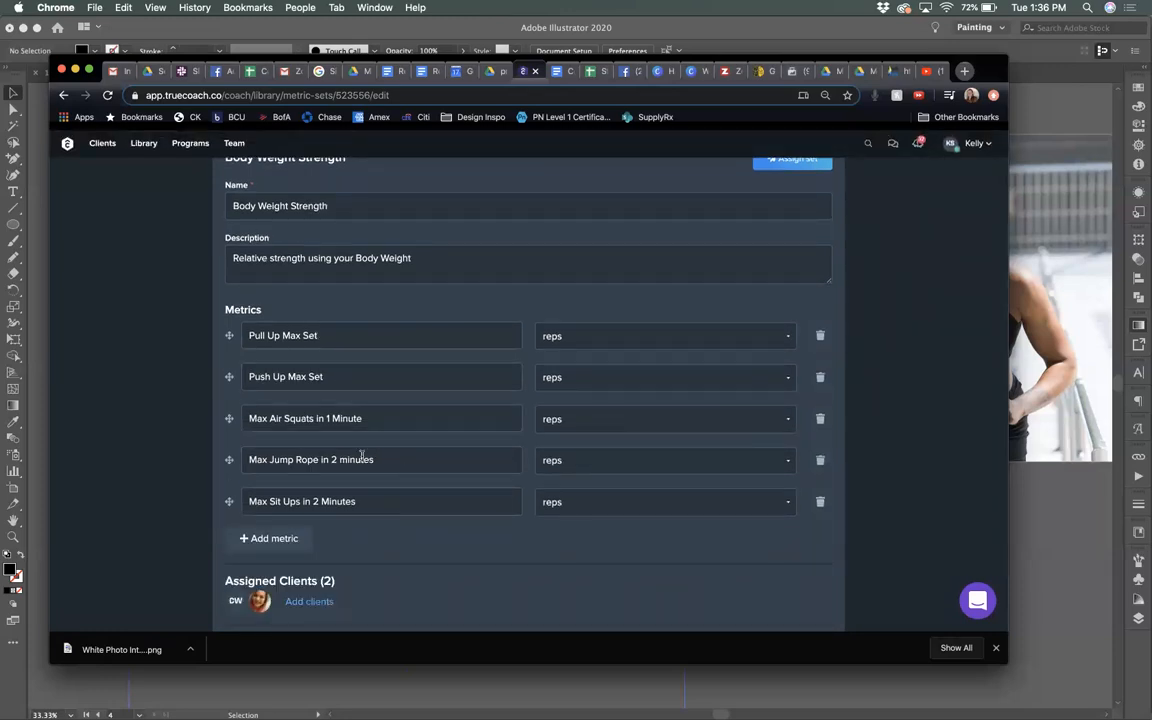
scroll(388, 300, "up", 3)
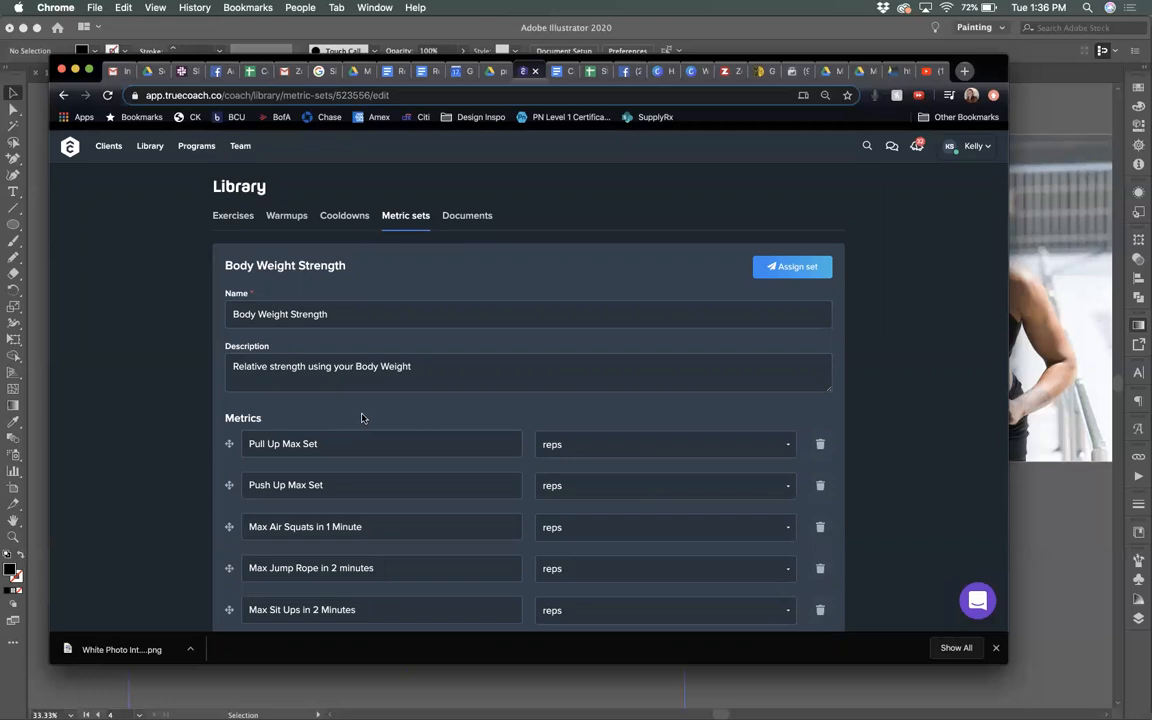
Step: Open the last active client's calendar and start a workout on March 19 with the Push-Up exercise
left_click(108, 146)
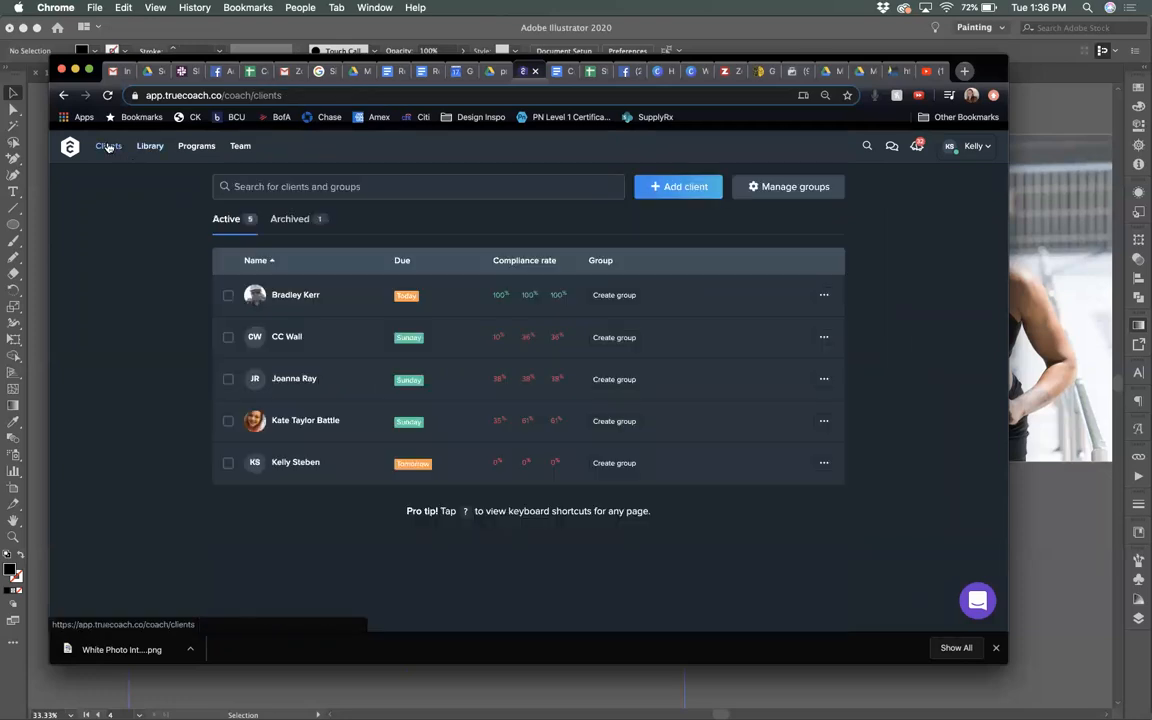
left_click(296, 464)
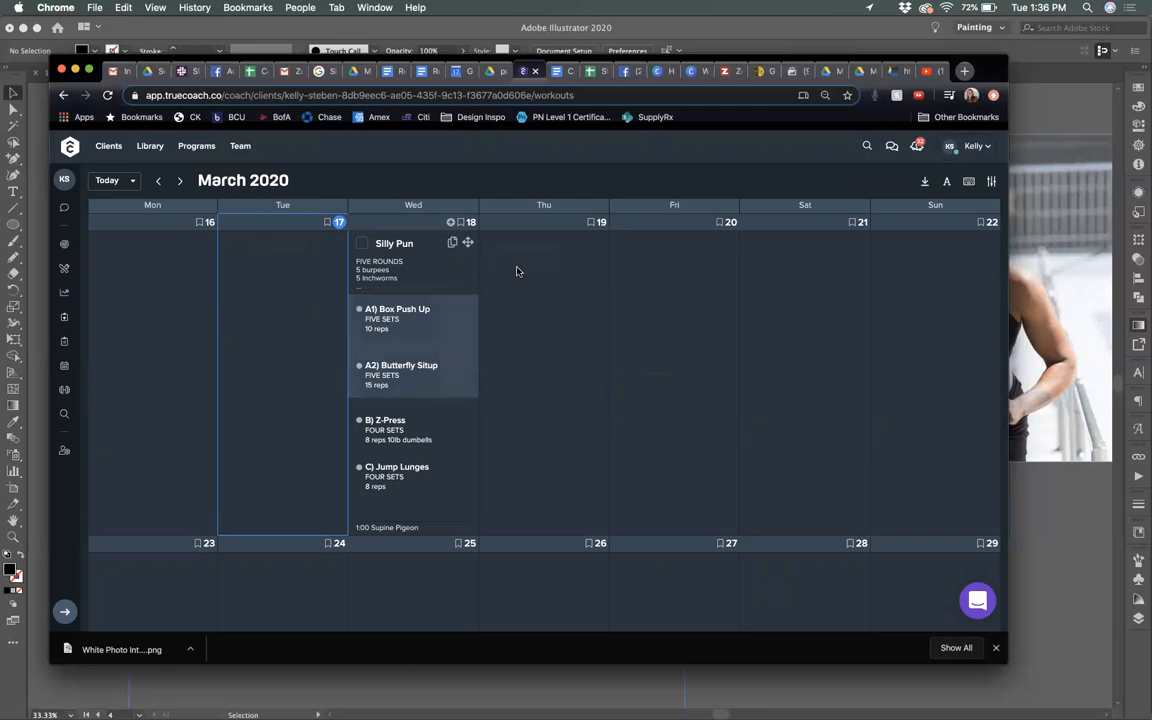
left_click(527, 258)
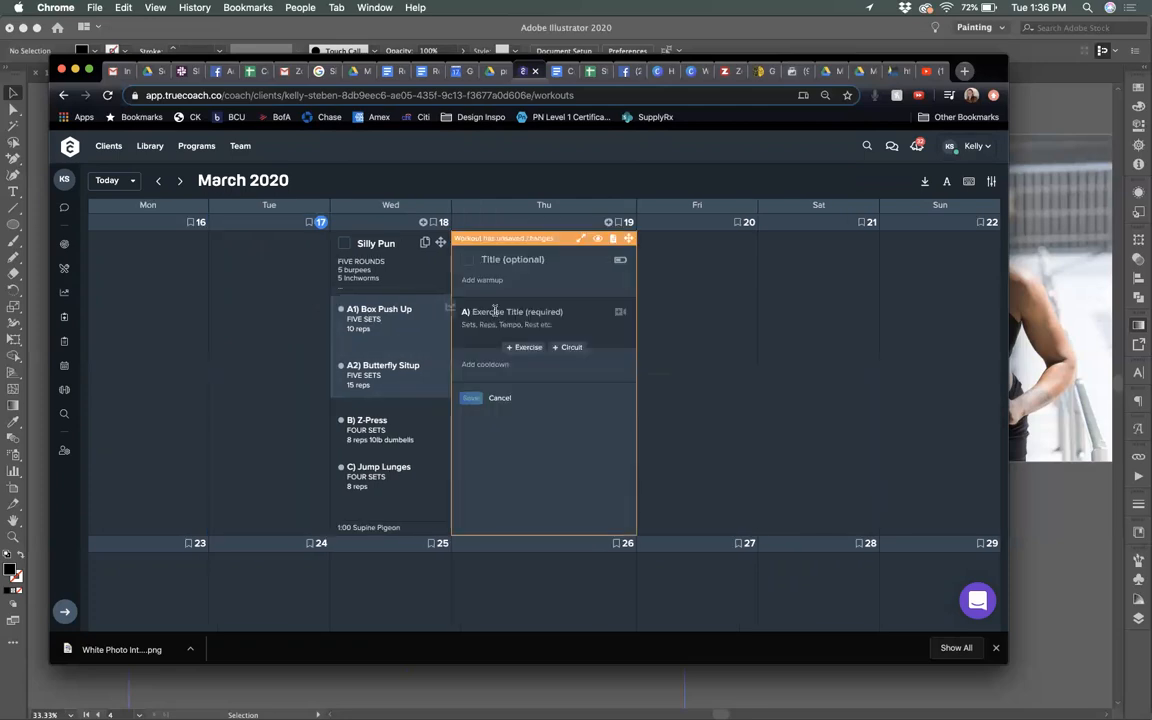
type("push")
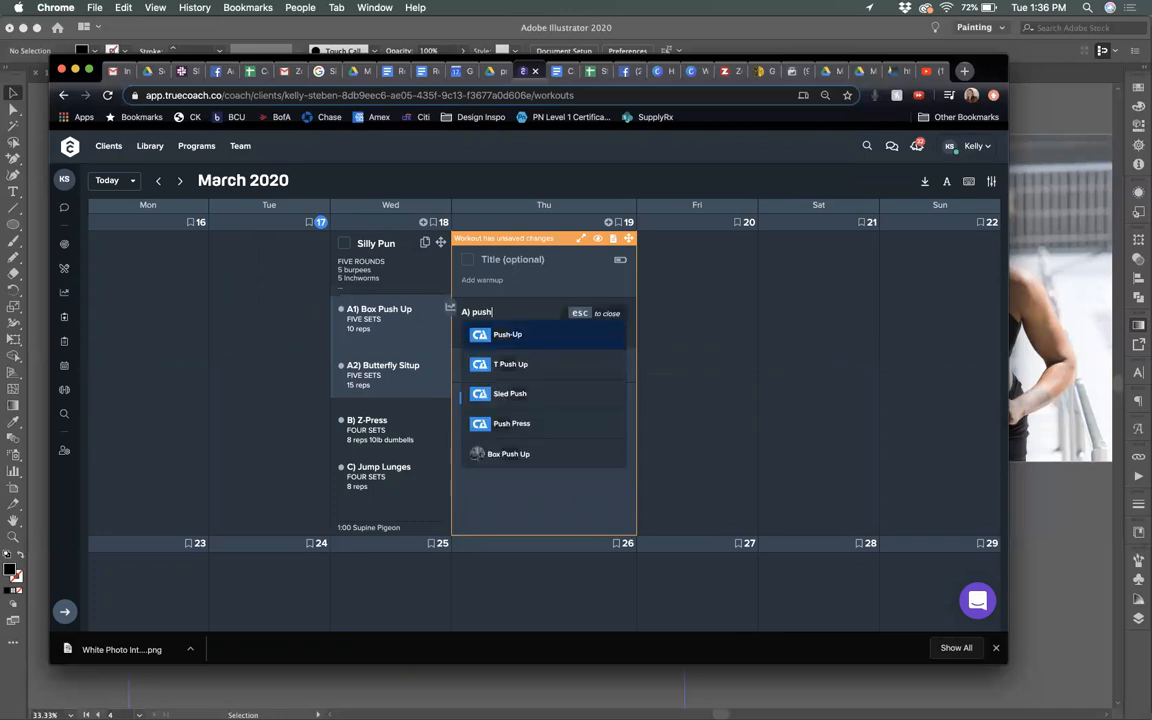
left_click(489, 337)
left_click(478, 326)
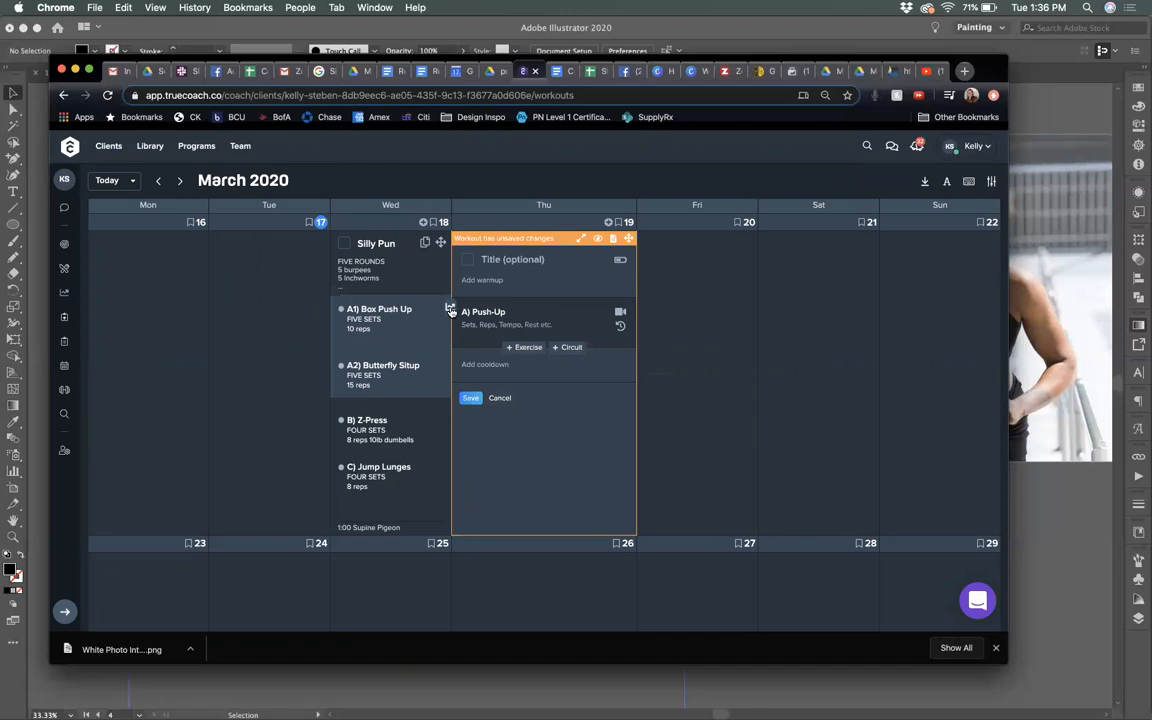
left_click(451, 310)
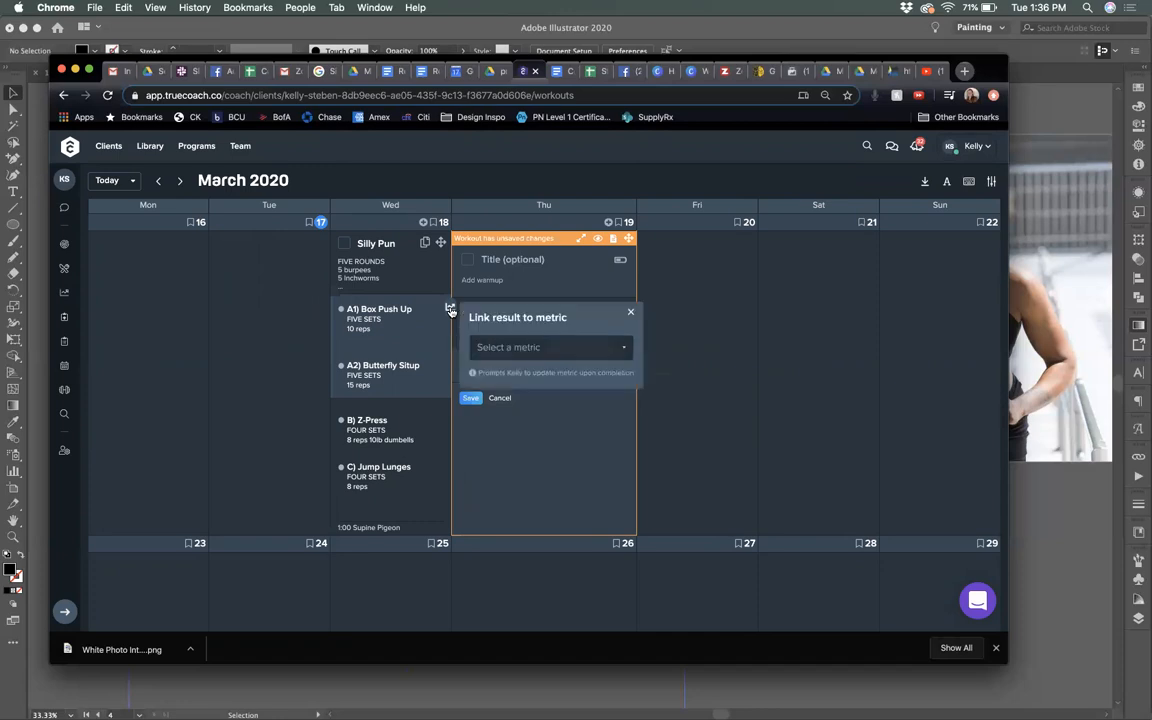
left_click(502, 348)
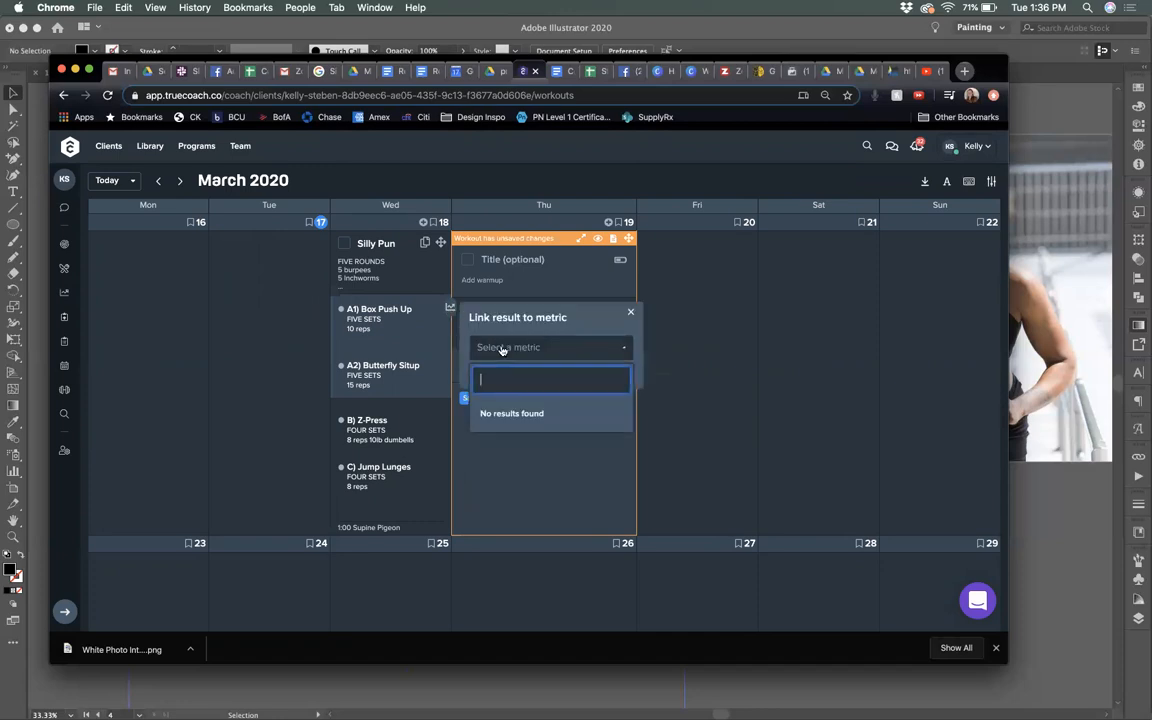
left_click(627, 311)
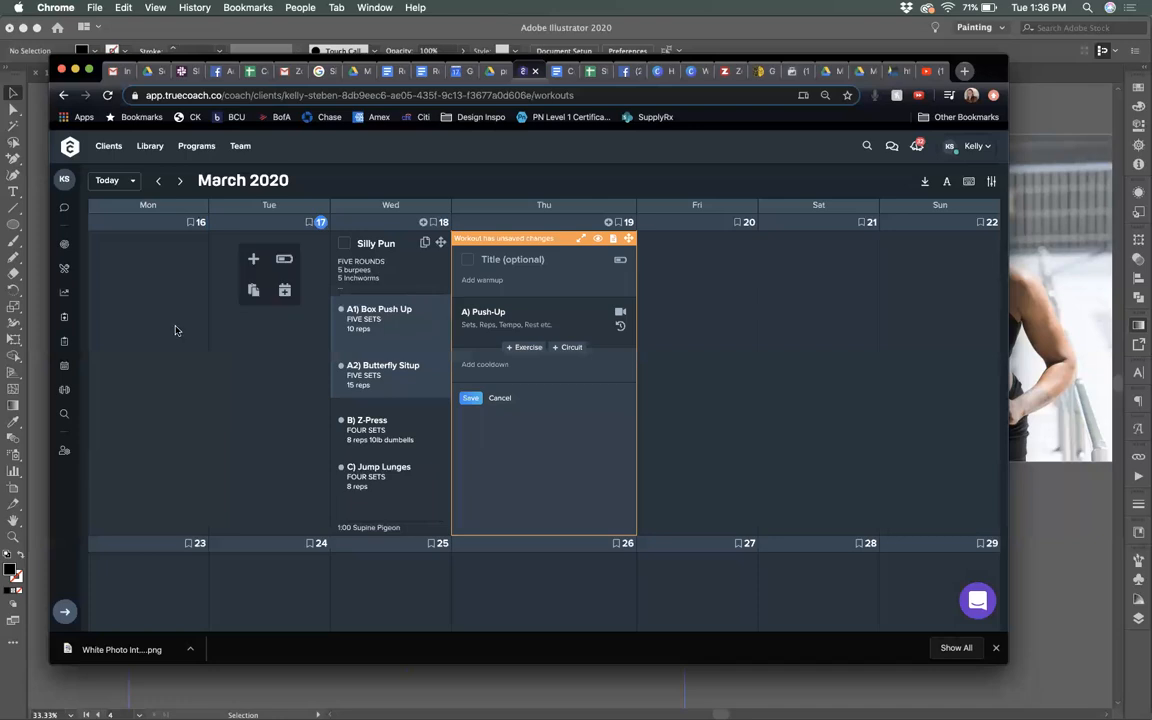
Step: Assign the Body Weight Strength metric set from the library to this client
left_click(63, 295)
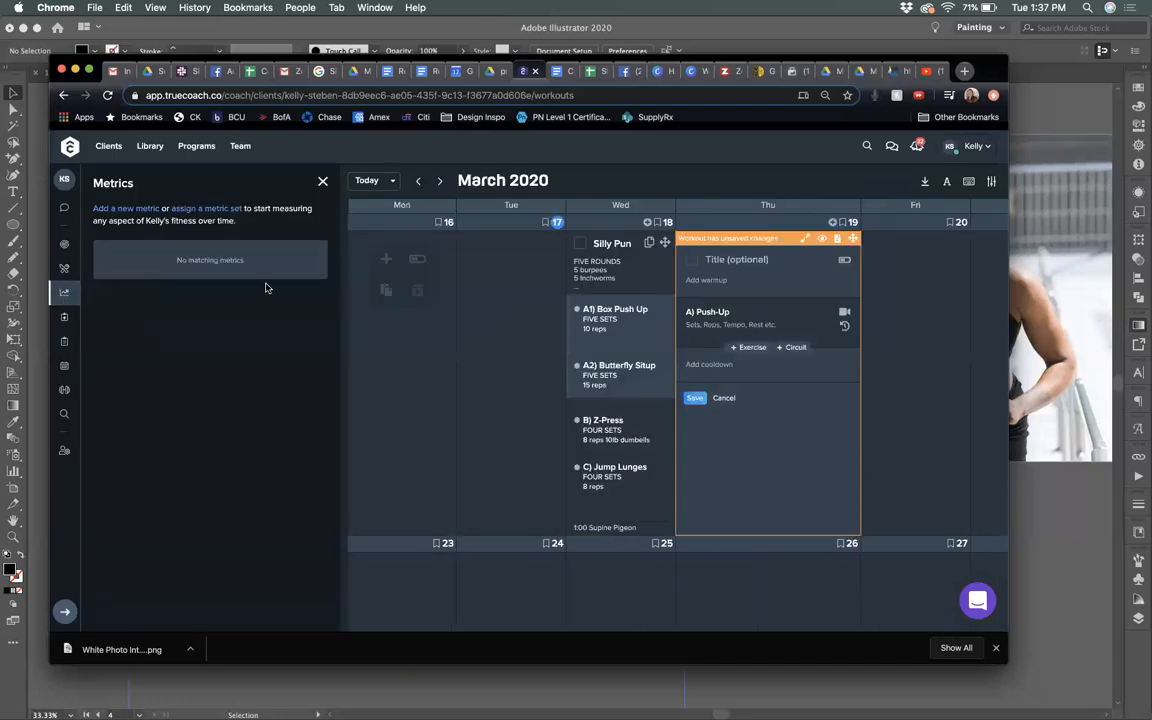
left_click(130, 208)
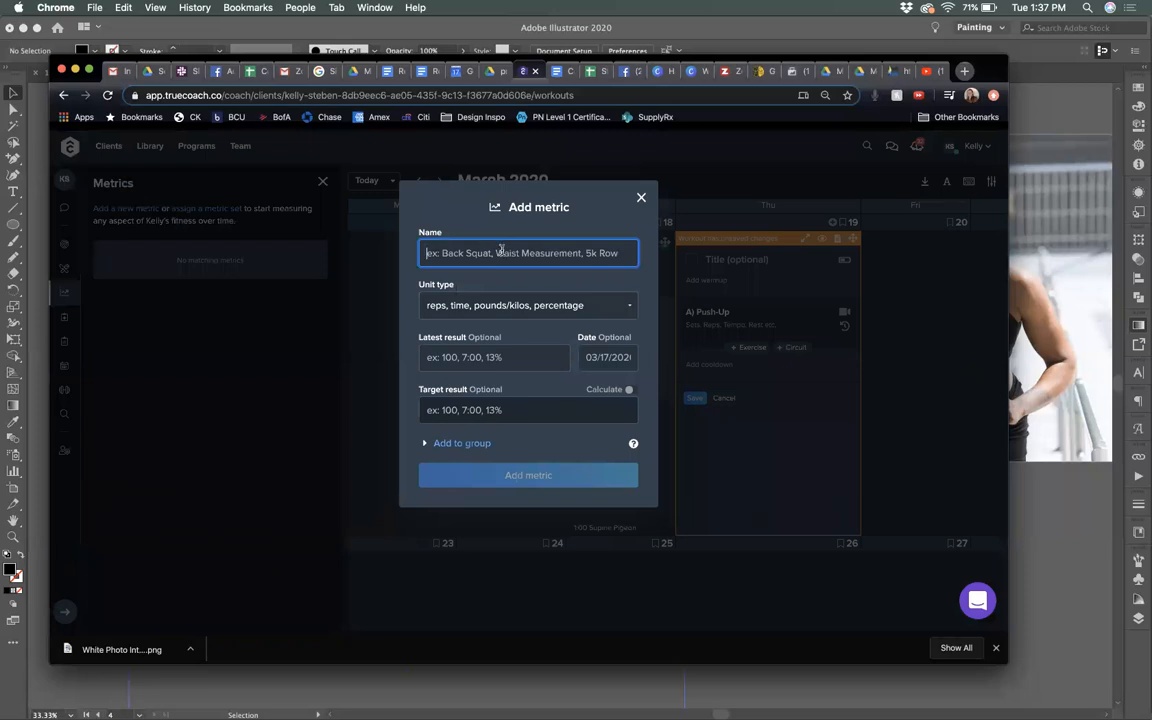
left_click(641, 197)
left_click(193, 210)
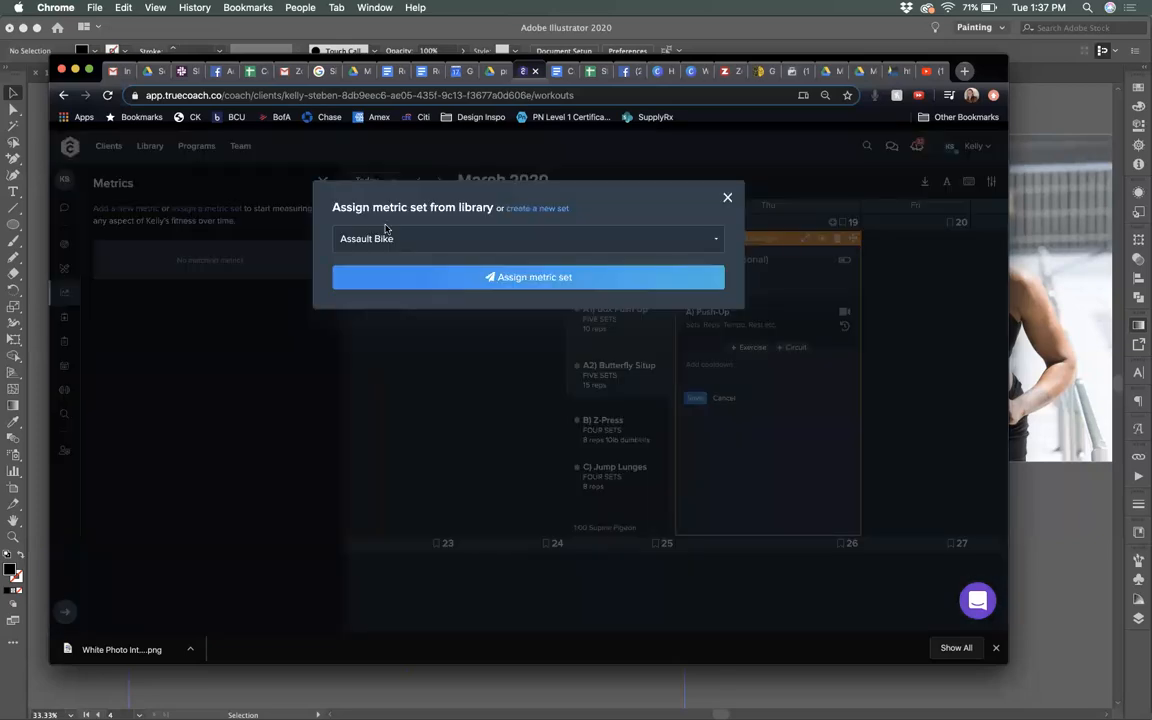
left_click(610, 242)
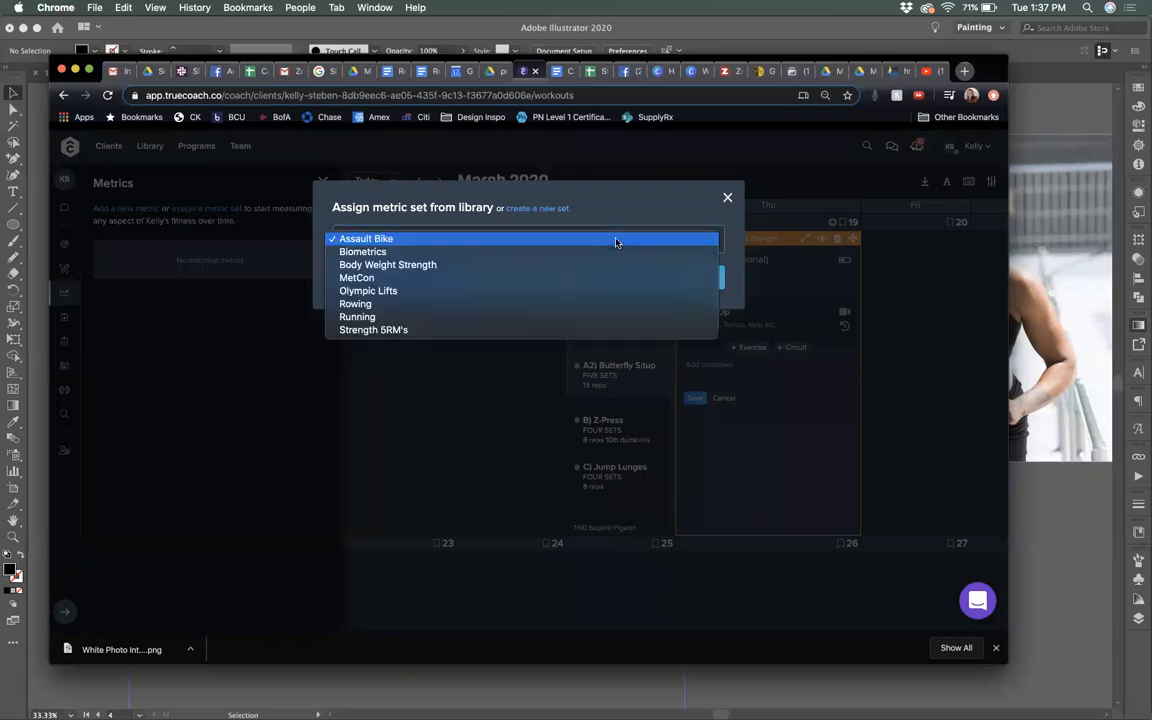
left_click(449, 264)
left_click(500, 277)
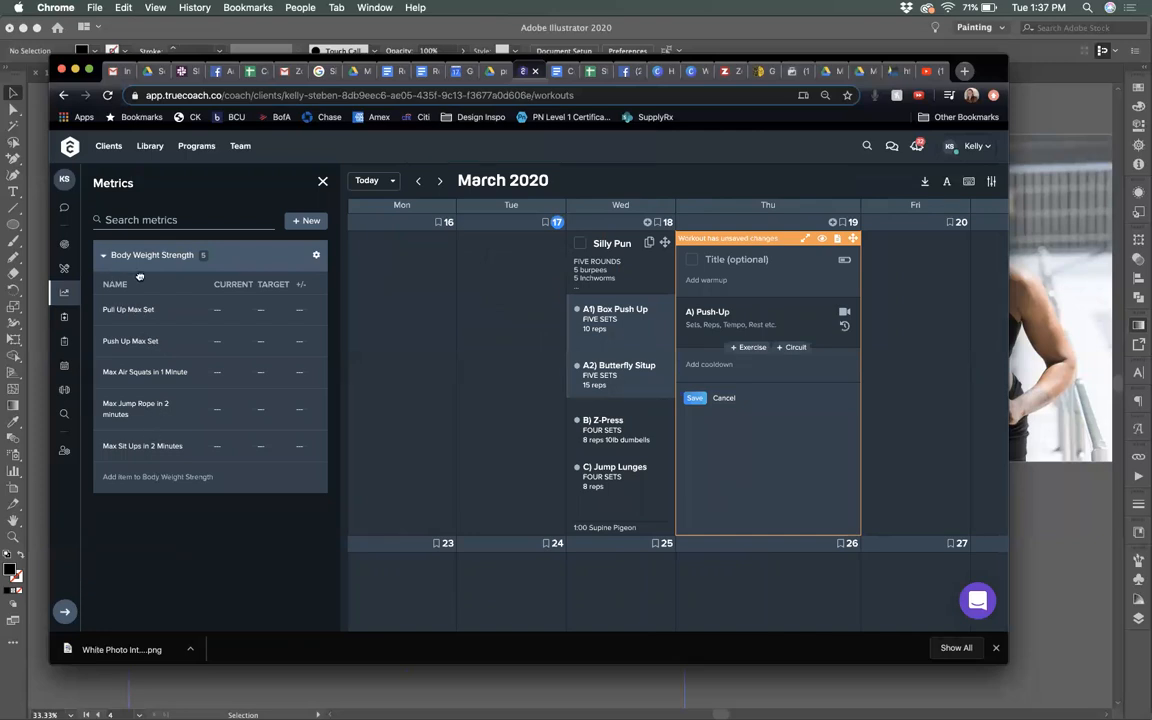
Step: Link the March 19 Push-Up to the Push Up Max Set metric and save the workout with the instruction "Max in one minute!"
left_click(691, 313)
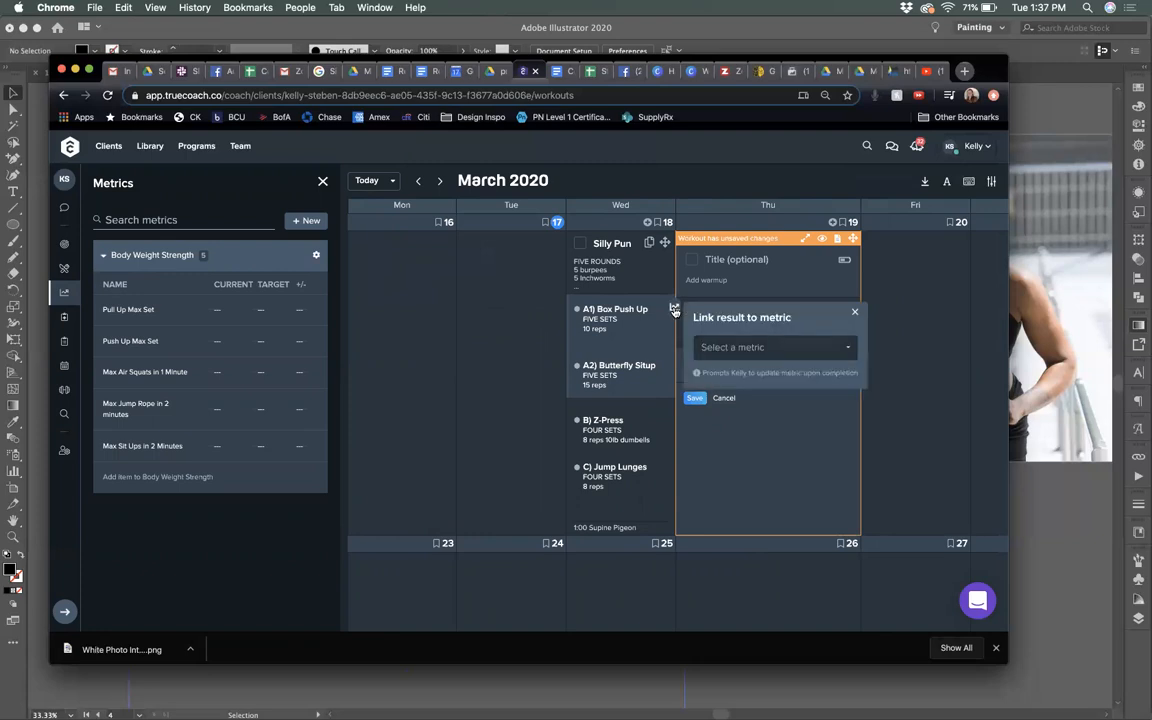
left_click(755, 348)
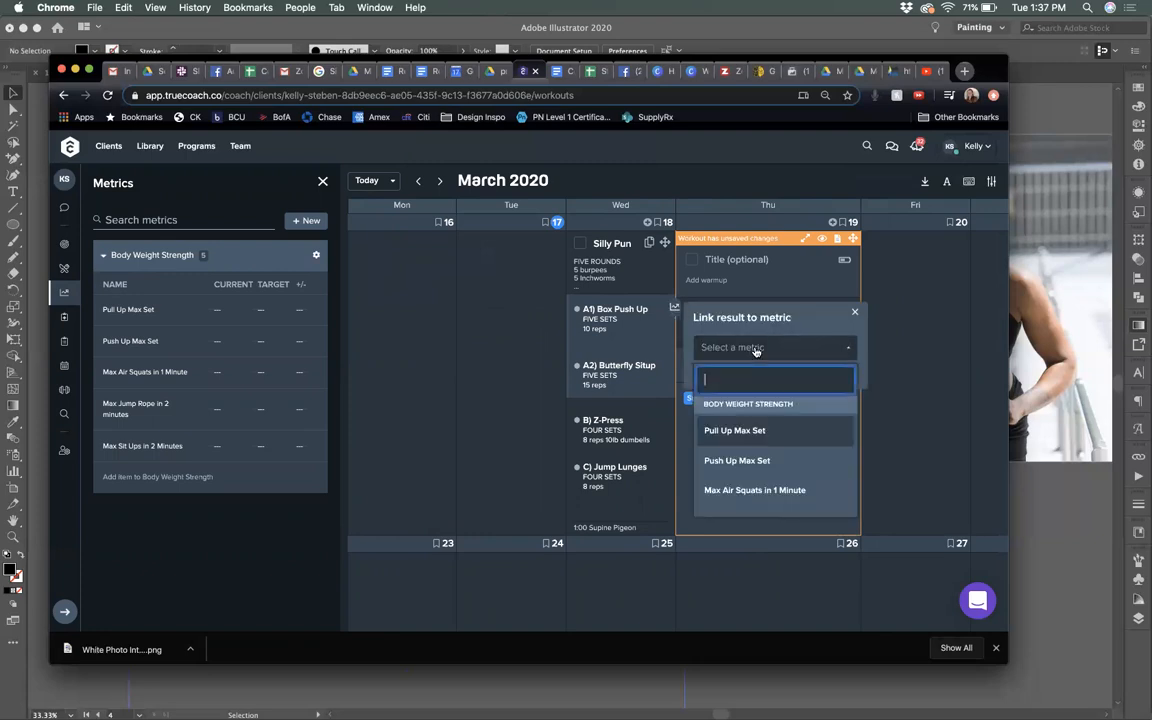
scroll(755, 450, "down", 1)
left_click(755, 433)
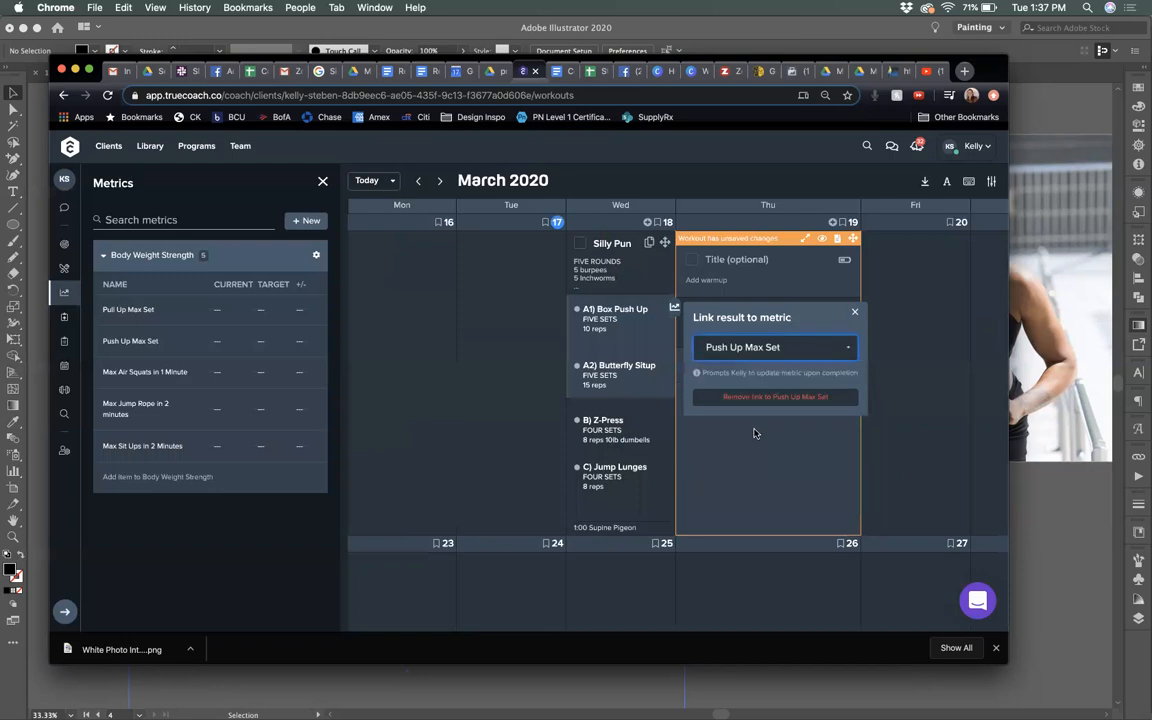
left_click(855, 313)
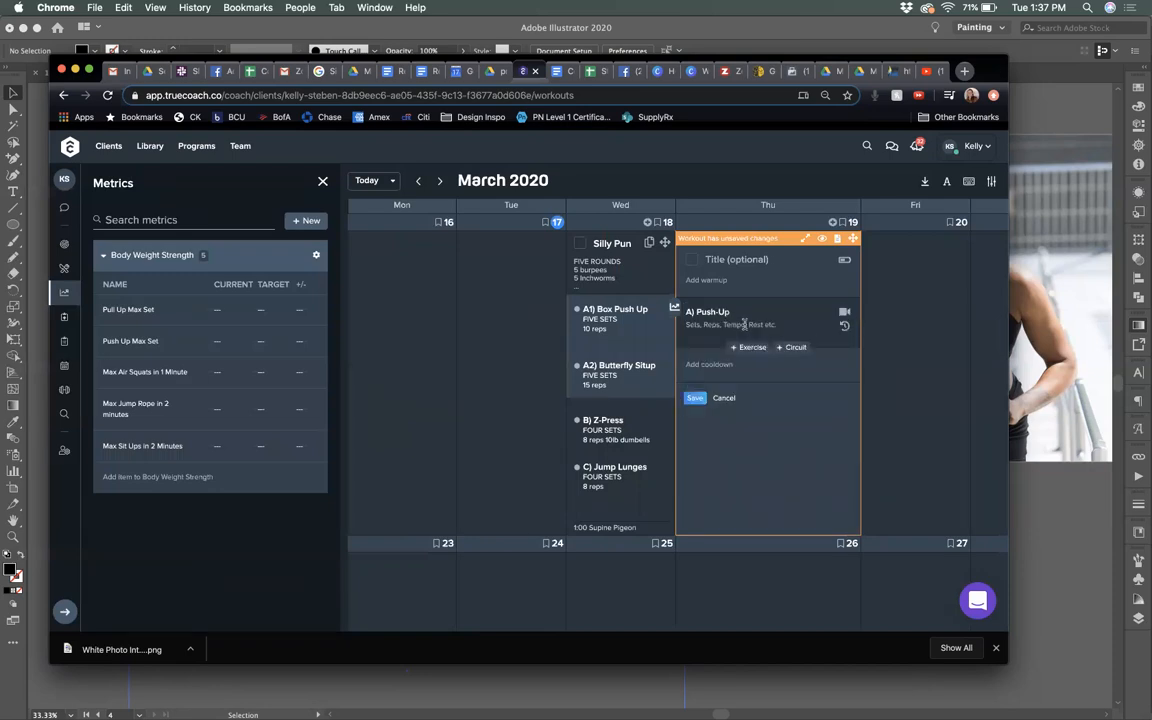
type("Max in one minute!")
left_click(695, 399)
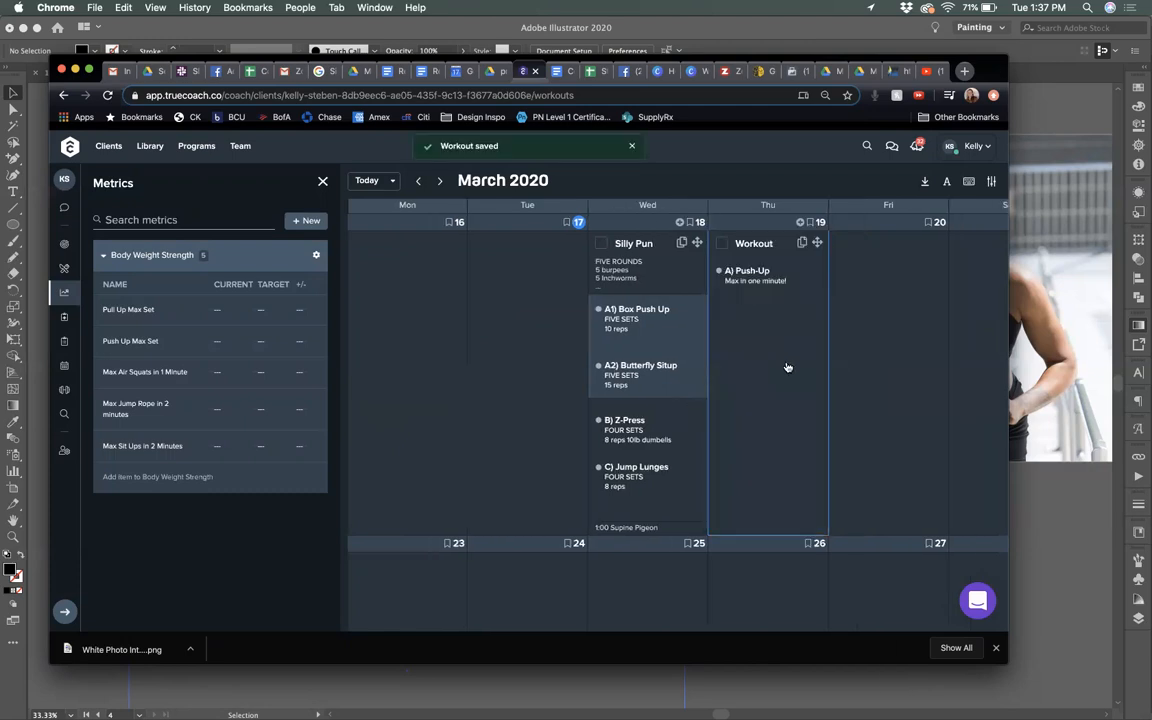
Step: Send the client with the March 19 Push-Up workout two messages: "Welcome to True Coach!" and "How was your workout today?"
left_click(888, 147)
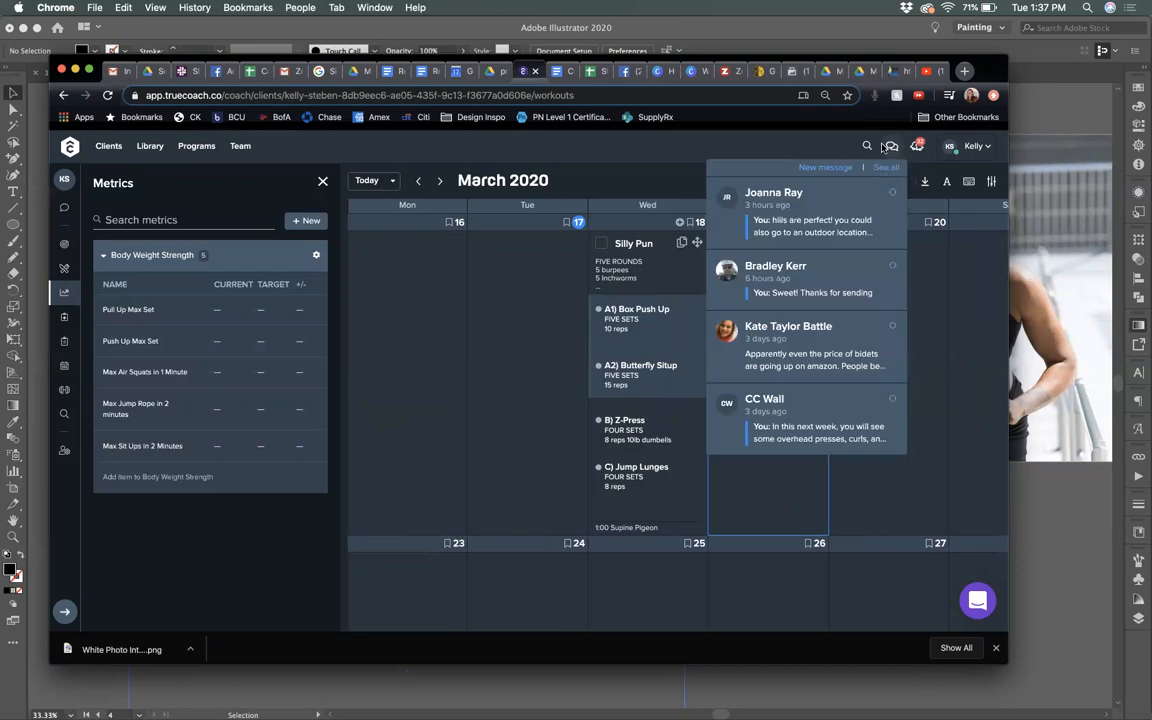
left_click(826, 168)
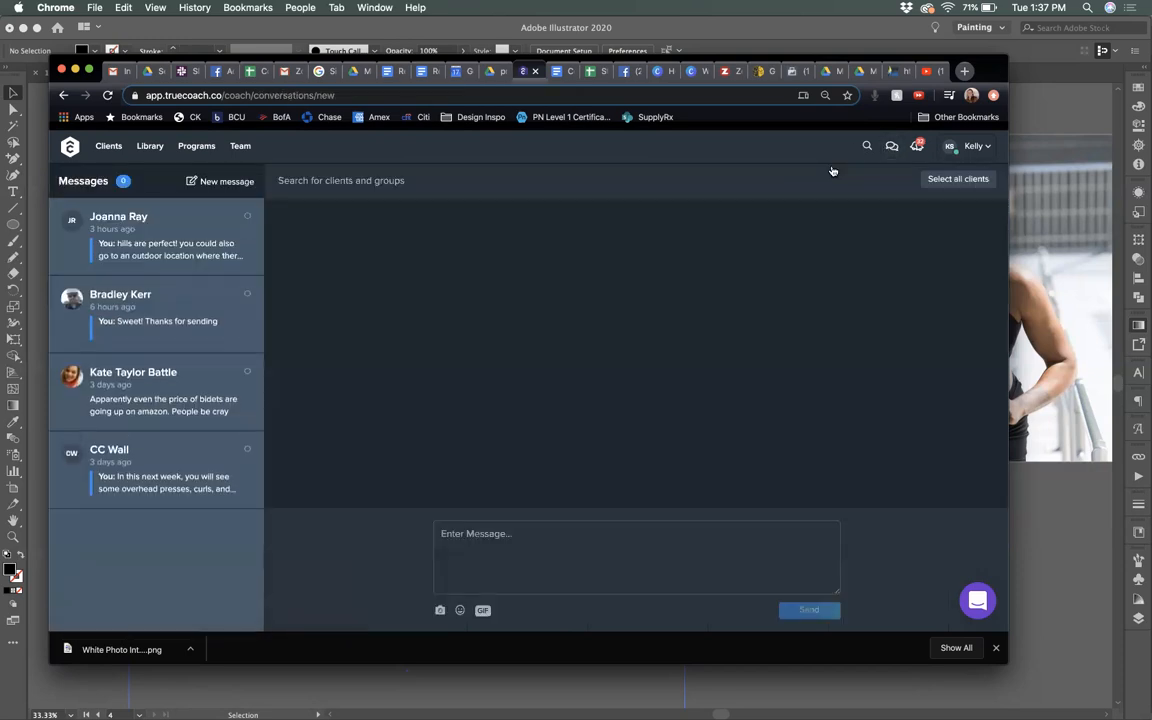
left_click(329, 183)
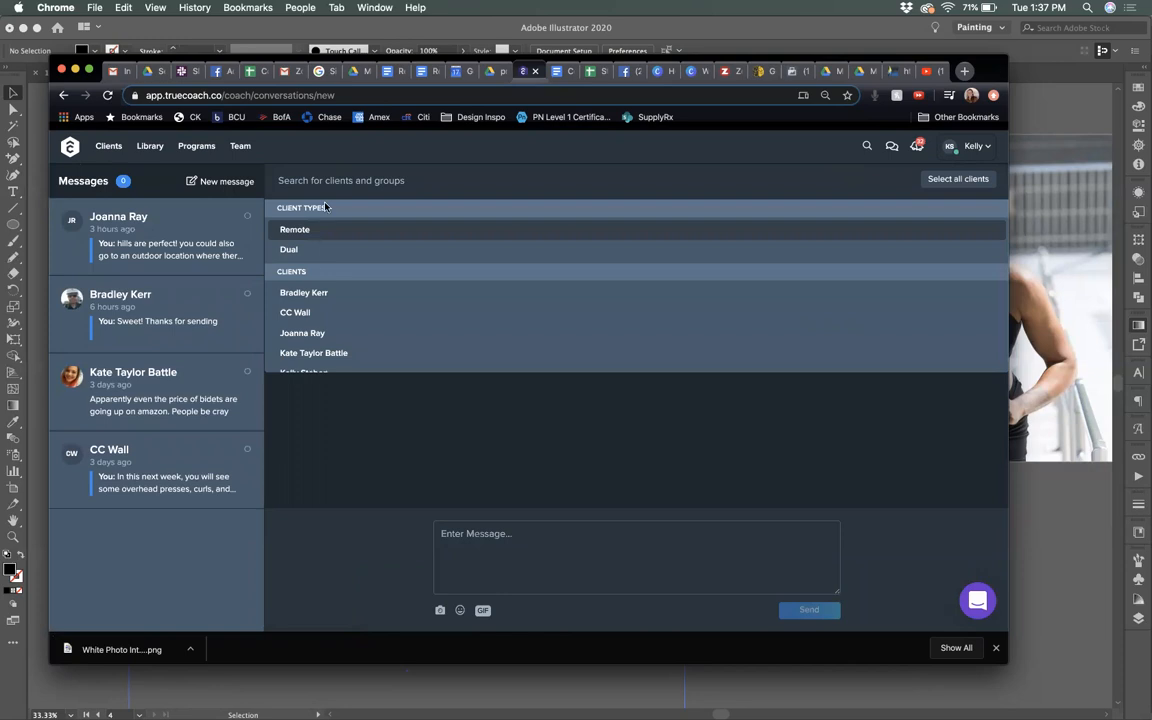
scroll(329, 316, "down", 1)
left_click(320, 358)
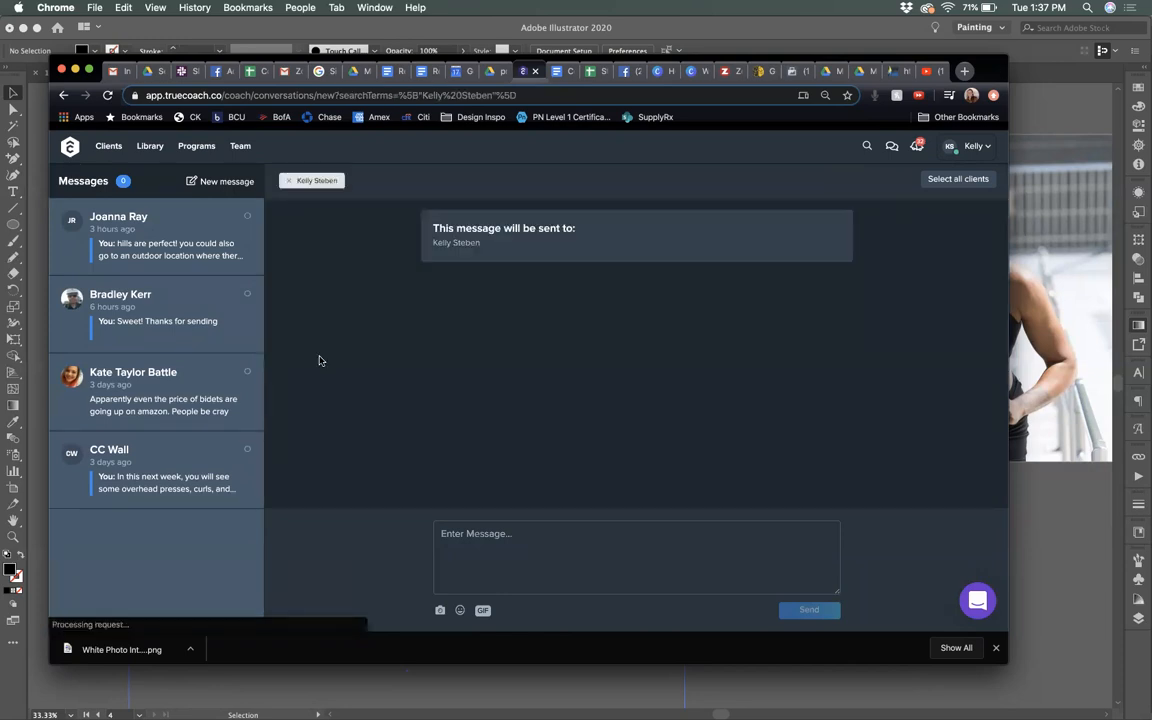
left_click(509, 555)
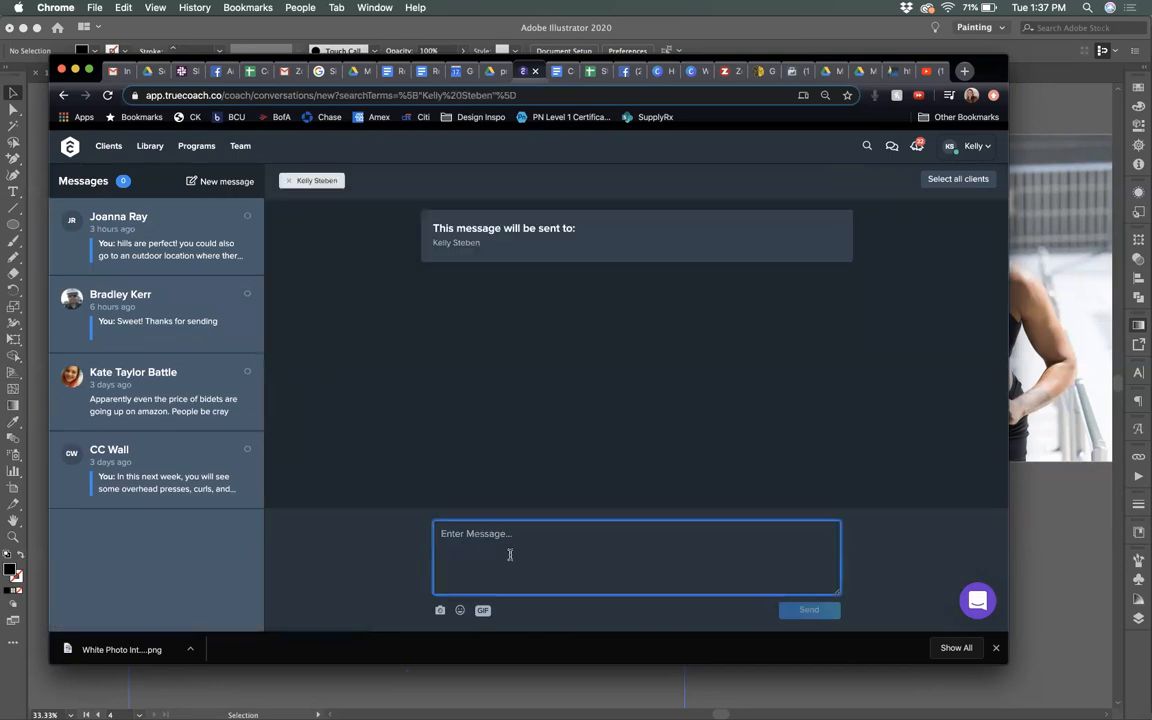
type("Welcome to True Coach!")
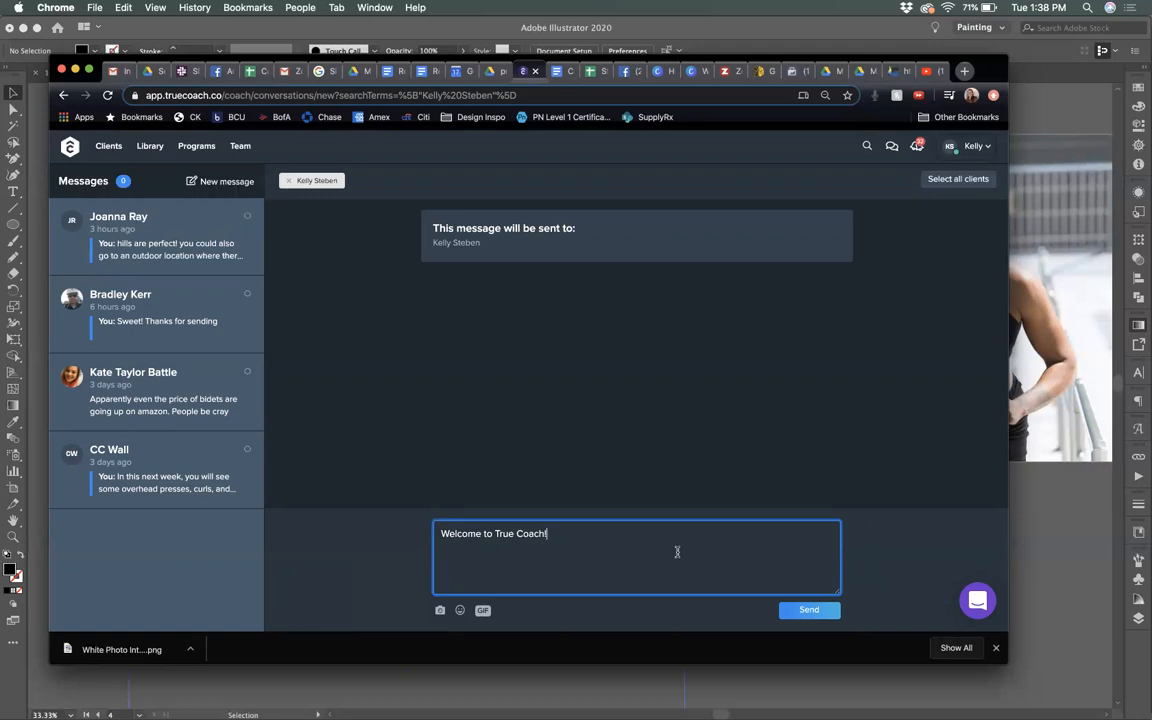
left_click(809, 609)
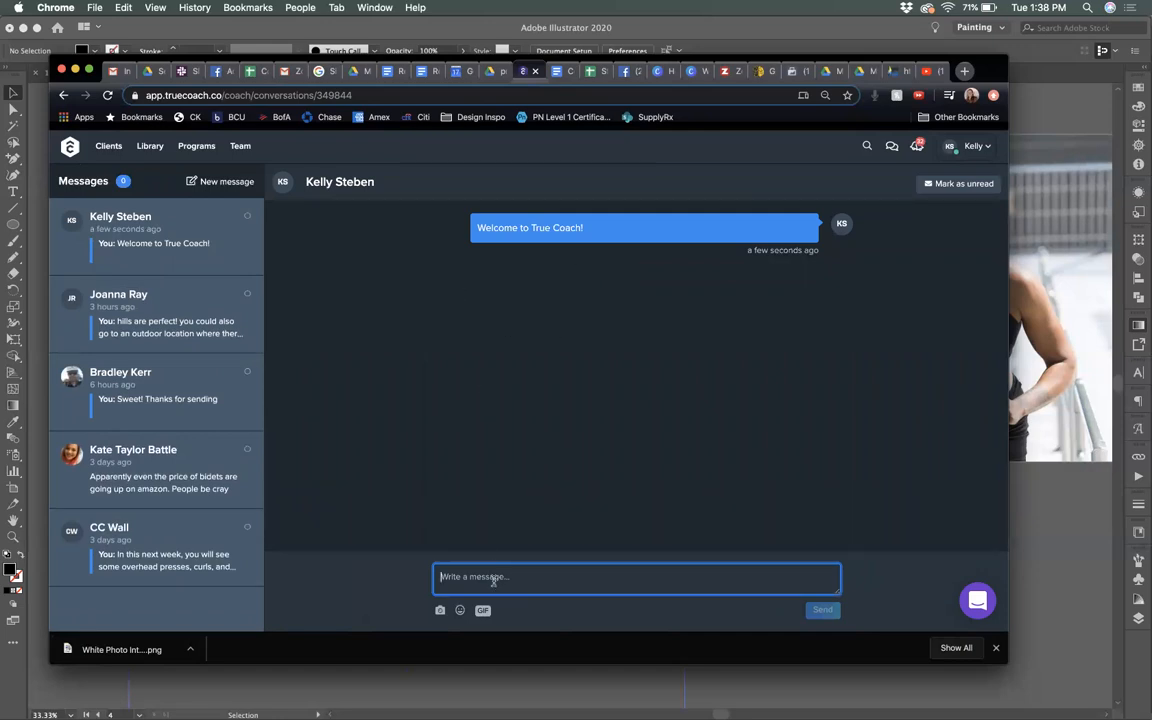
type("How was your workout today?")
left_click(820, 610)
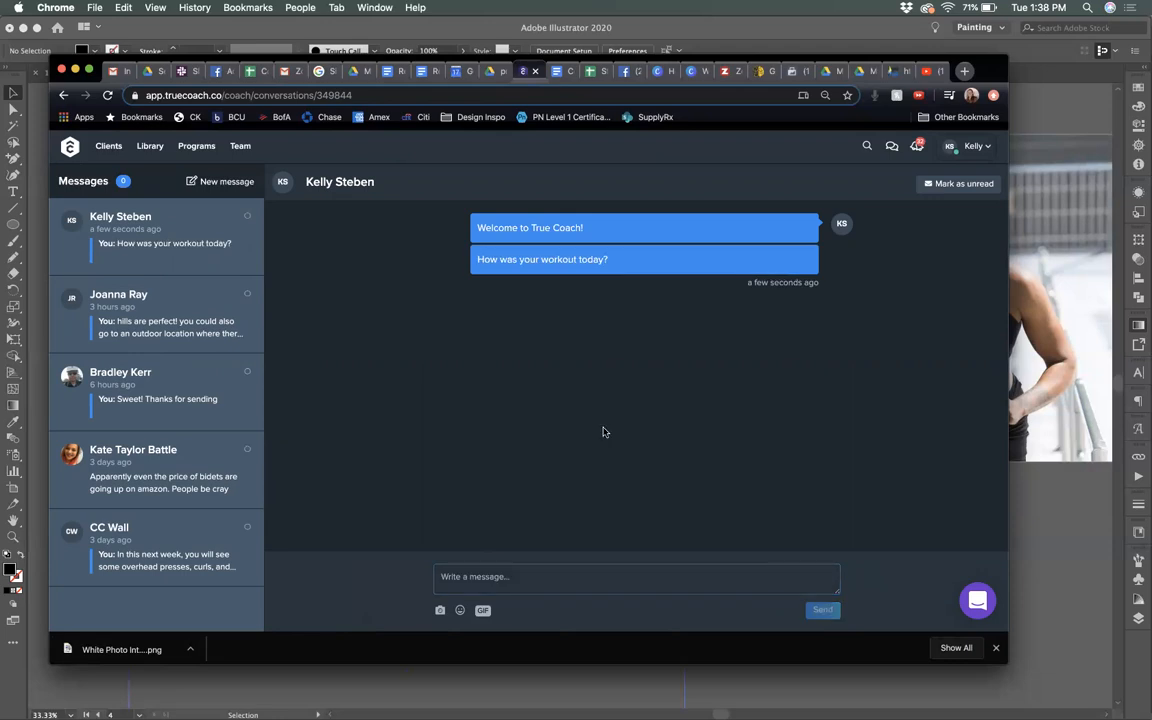